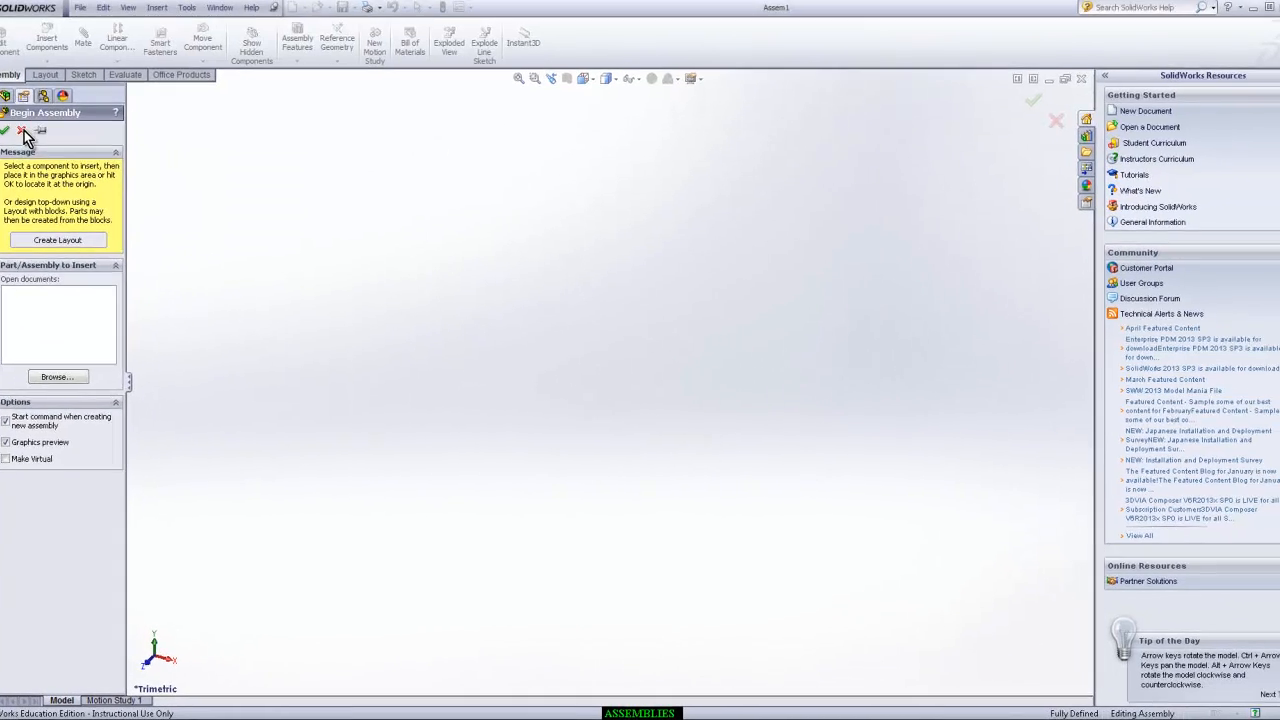
Step: Place the BASE-PLATE part in the new assembly as its first component and try to move it
{"action": "left_click", "coordinate": [23, 130]}
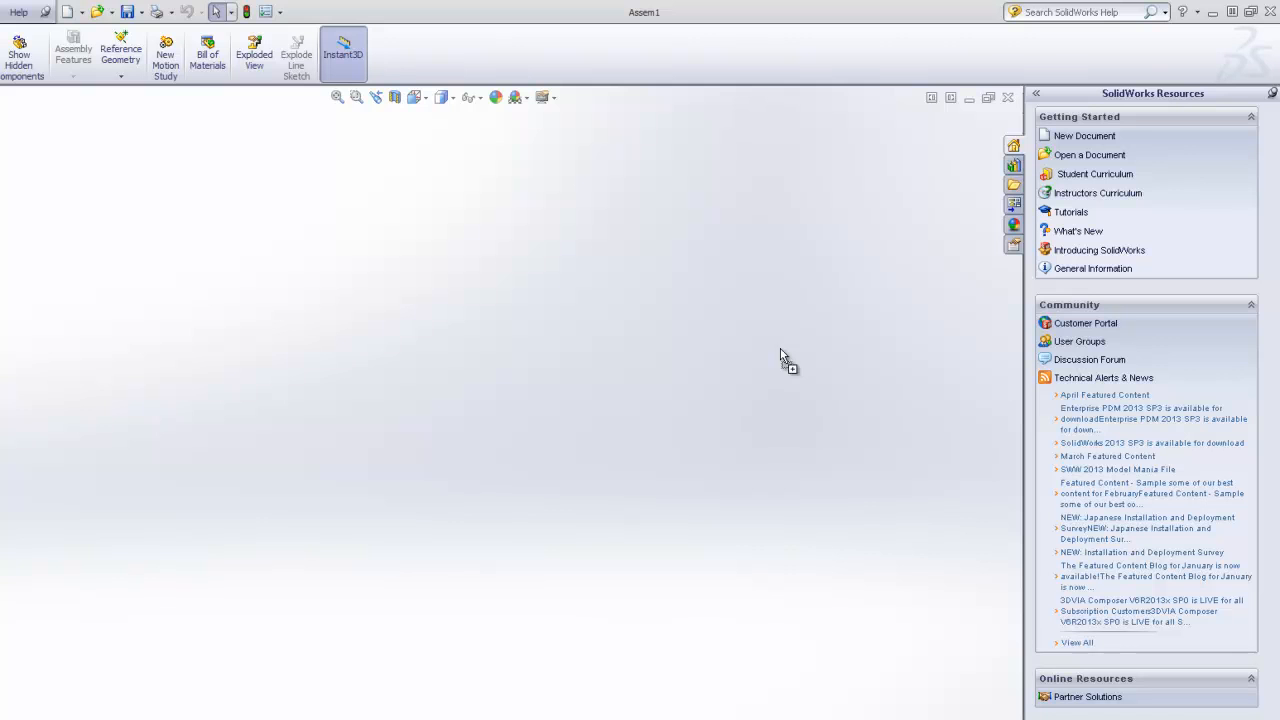
{"action": "left_click_drag", "start_coordinate": [783, 360], "coordinate": [263, 433]}
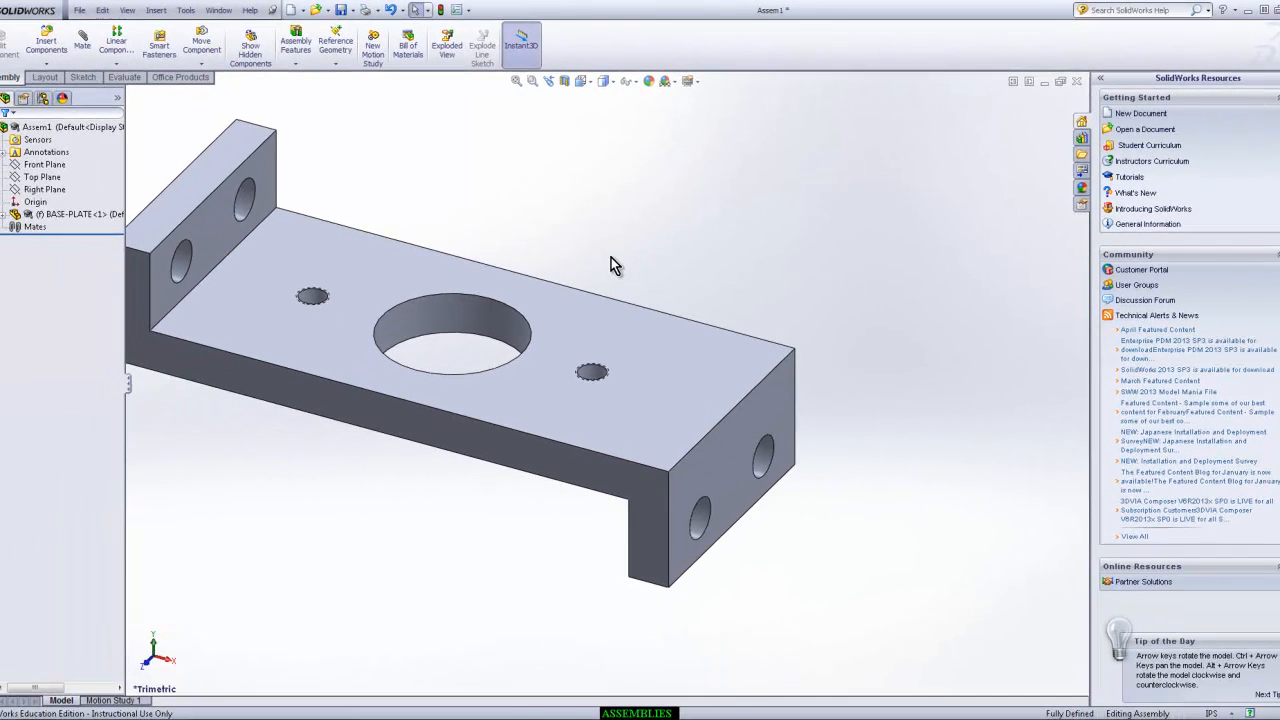
{"action": "scroll", "coordinate": [611, 257], "scroll_direction": "down", "scroll_amount": 4}
{"action": "scroll", "coordinate": [611, 257], "scroll_direction": "up", "scroll_amount": 10}
{"action": "scroll", "coordinate": [450, 425], "scroll_direction": "down", "scroll_amount": 3}
{"action": "scroll", "coordinate": [610, 440], "scroll_direction": "up", "scroll_amount": 1}
{"action": "scroll", "coordinate": [617, 450], "scroll_direction": "up", "scroll_amount": 1}
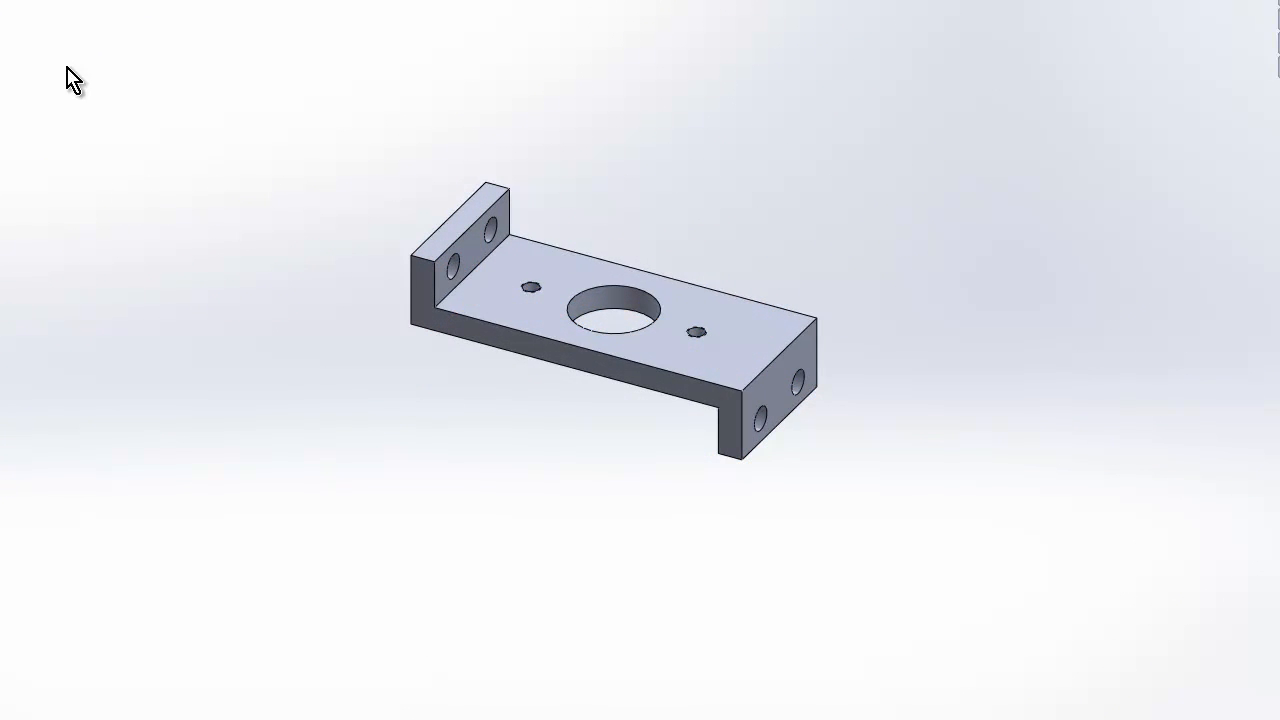
{"action": "left_click_drag", "start_coordinate": [554, 327], "coordinate": [1006, 263]}
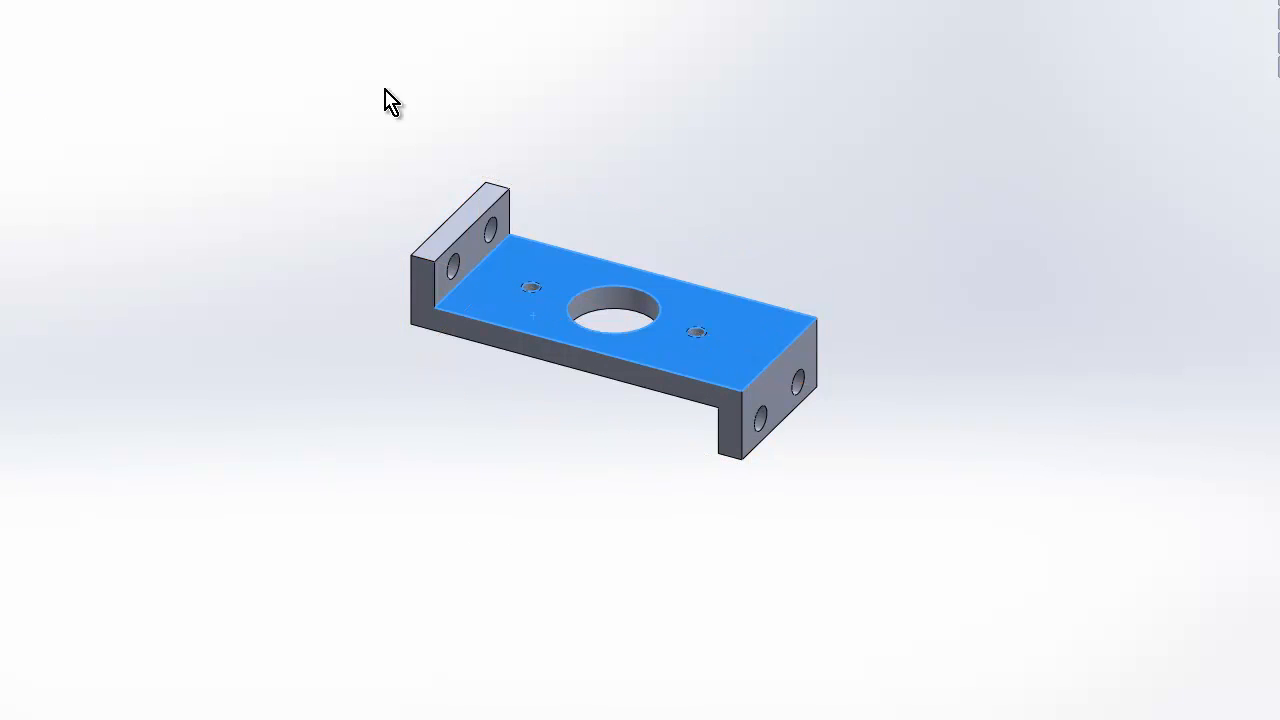
{"action": "left_click", "coordinate": [634, 94]}
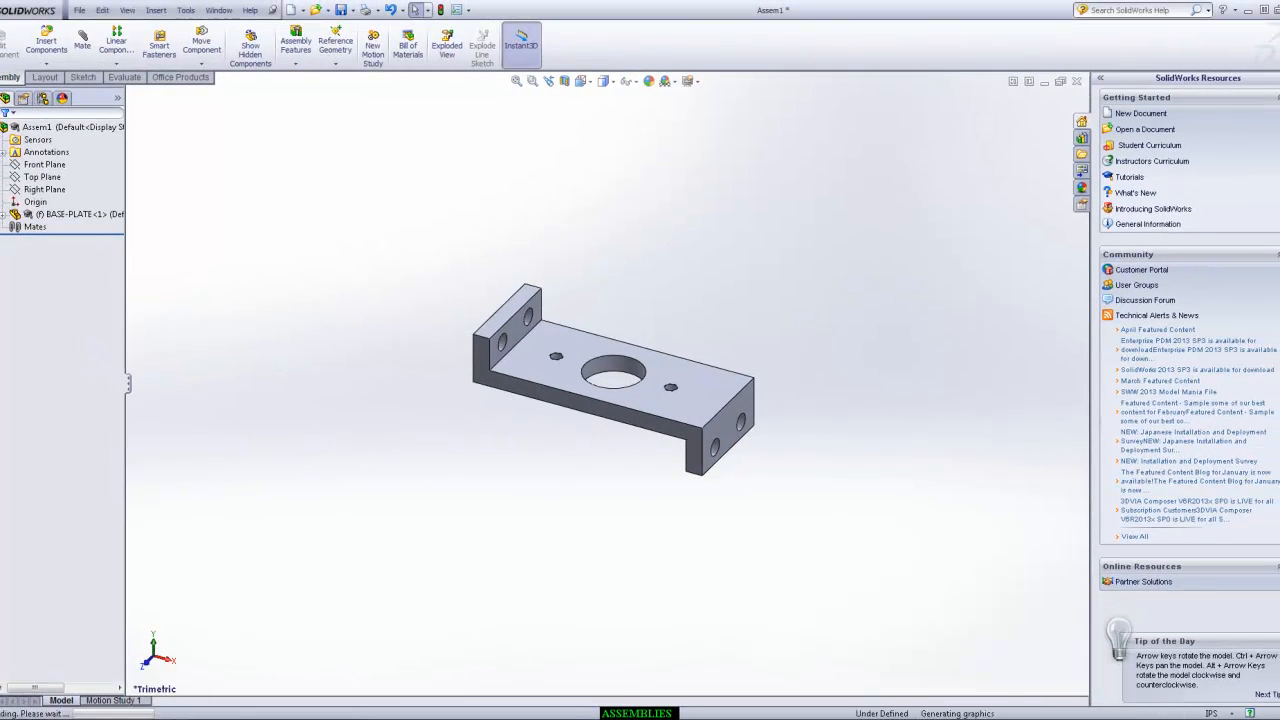
Step: Add the BEARING, the COLLAR and two CAP-SCREW components to the assembly around the base plate
{"action": "left_click", "coordinate": [858, 207]}
{"action": "left_click", "coordinate": [894, 408]}
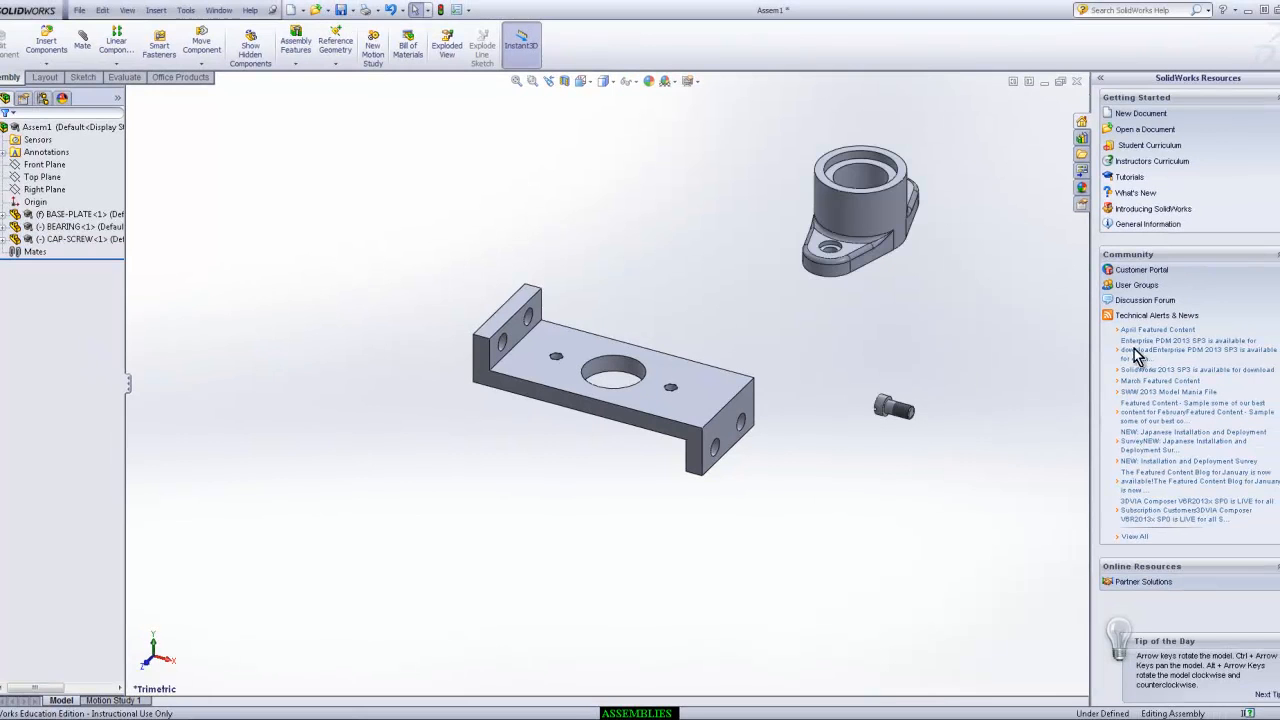
{"action": "left_click_drag", "start_coordinate": [1279, 240], "coordinate": [567, 240]}
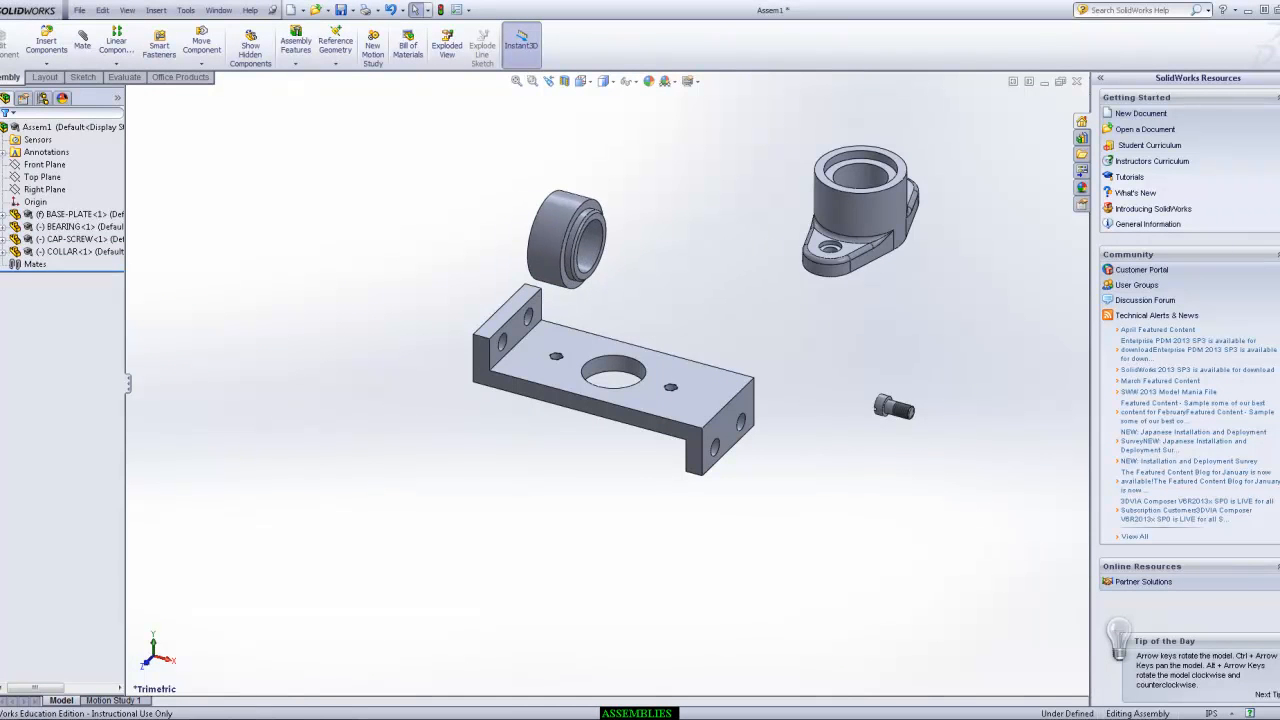
{"action": "left_click", "coordinate": [888, 356]}
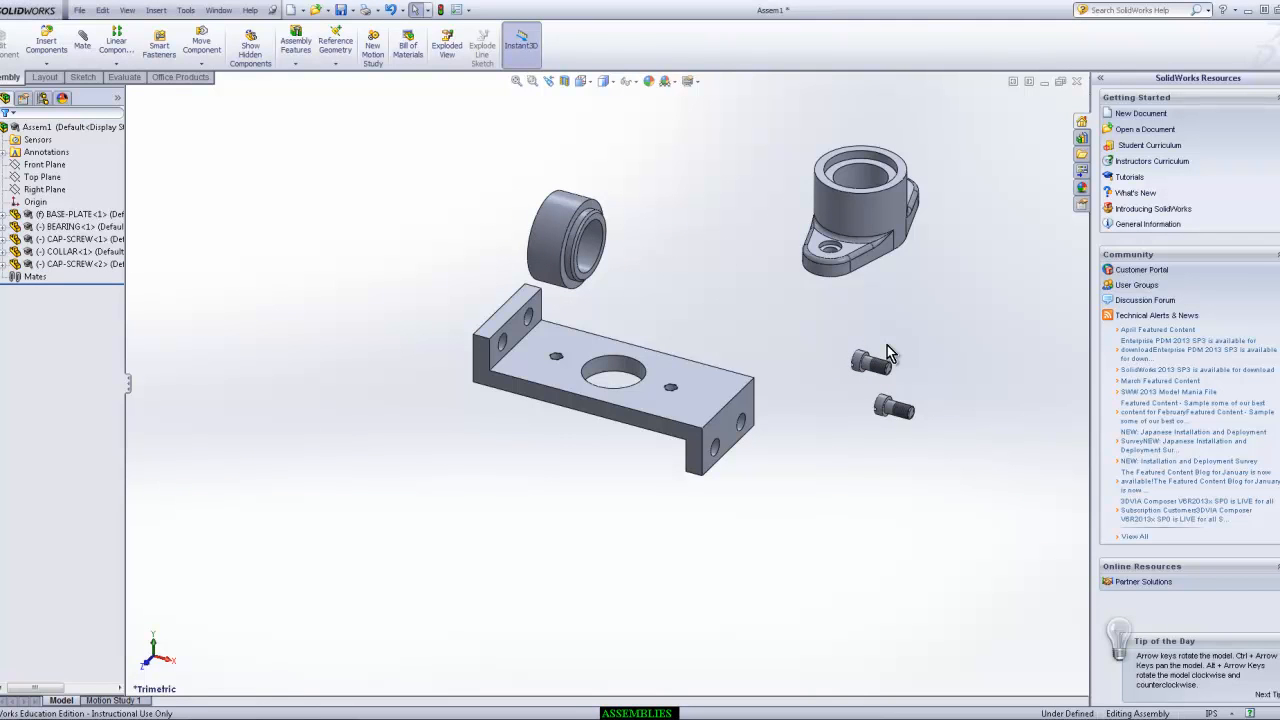
Step: Move the bearing to the far side of the collar and rotate it so its bore faces forward and its flange stands upright
{"action": "left_click", "coordinate": [46, 229]}
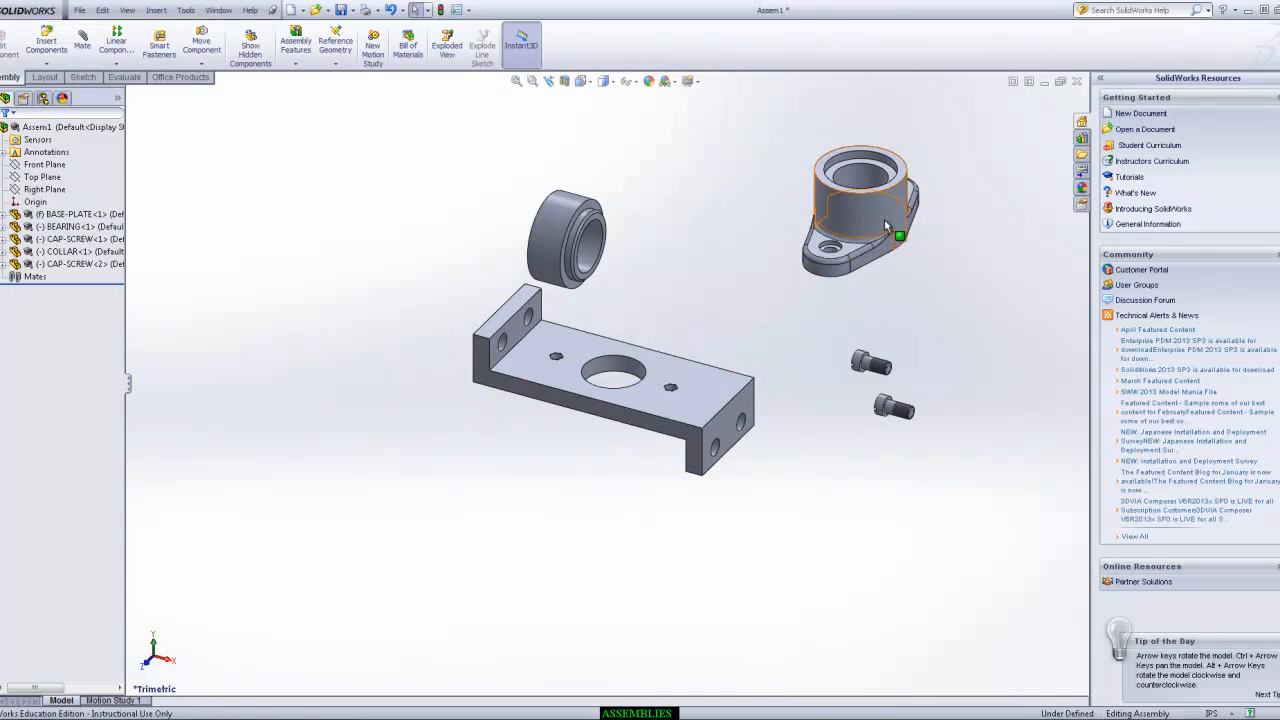
{"action": "left_click_drag", "start_coordinate": [883, 222], "coordinate": [358, 253]}
{"action": "left_click", "coordinate": [201, 63]}
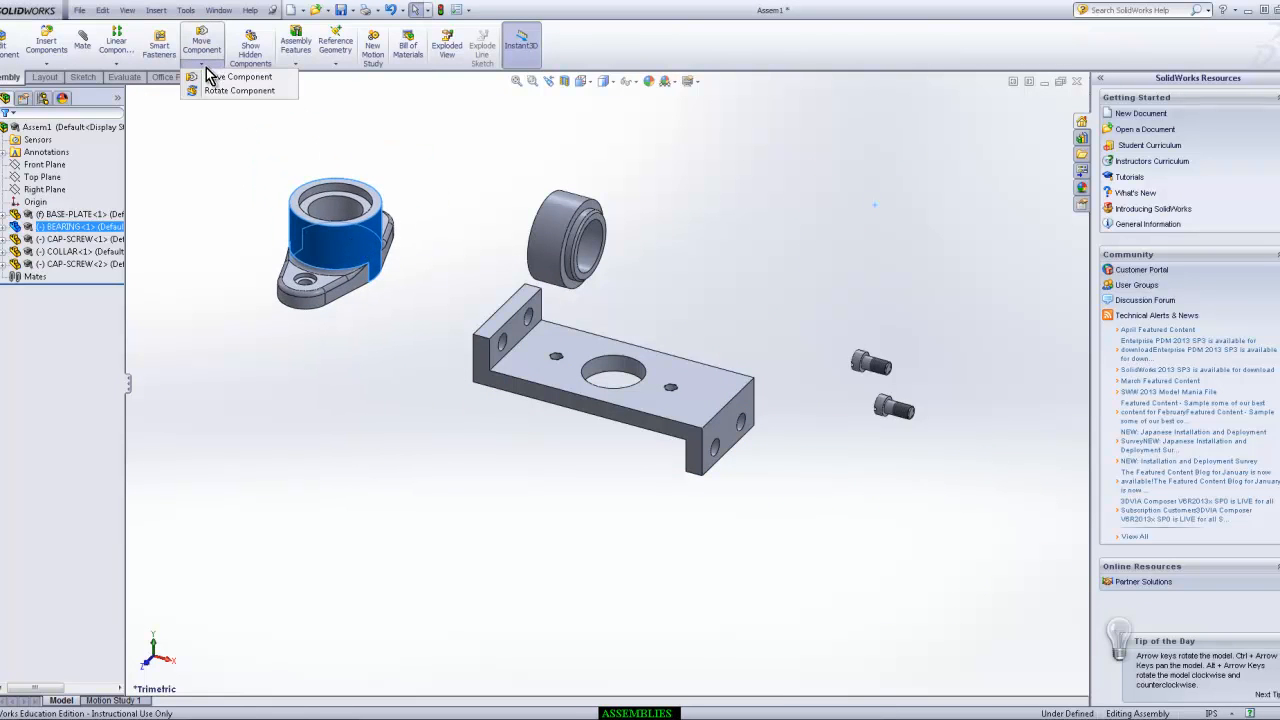
{"action": "left_click", "coordinate": [218, 89]}
{"action": "left_click_drag", "start_coordinate": [330, 235], "coordinate": [467, 98]}
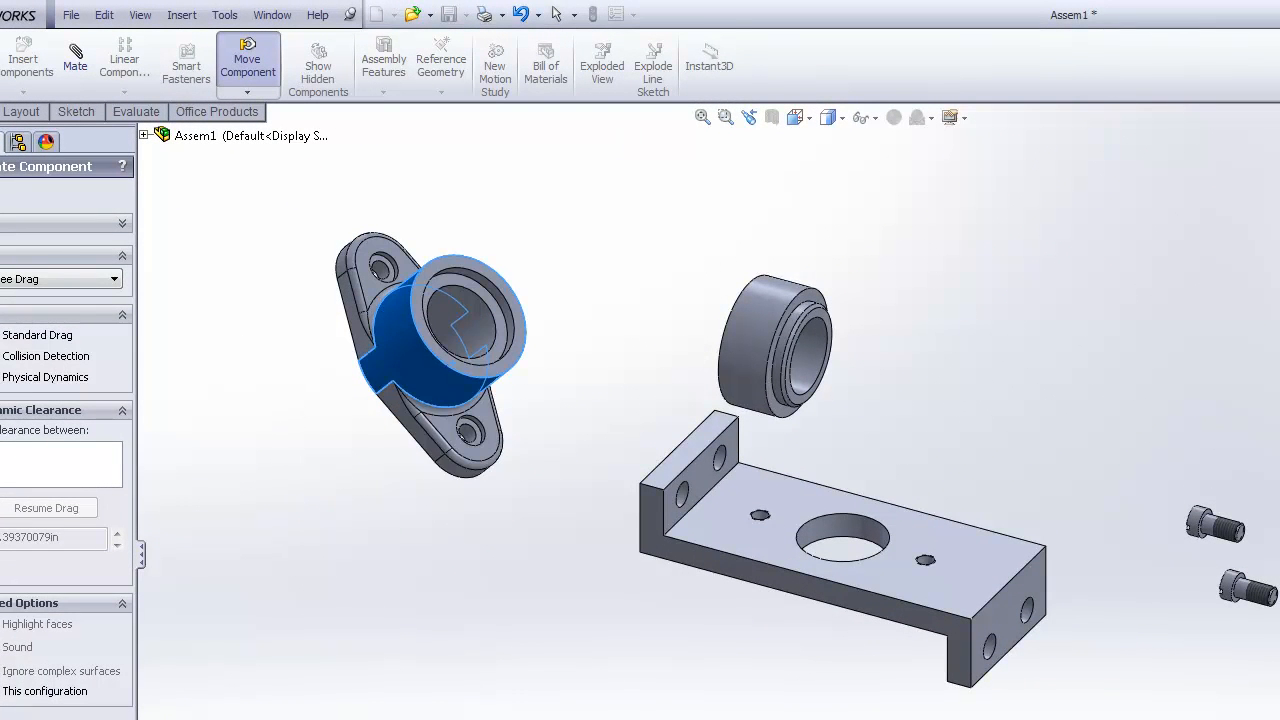
{"action": "left_click", "coordinate": [2, 192]}
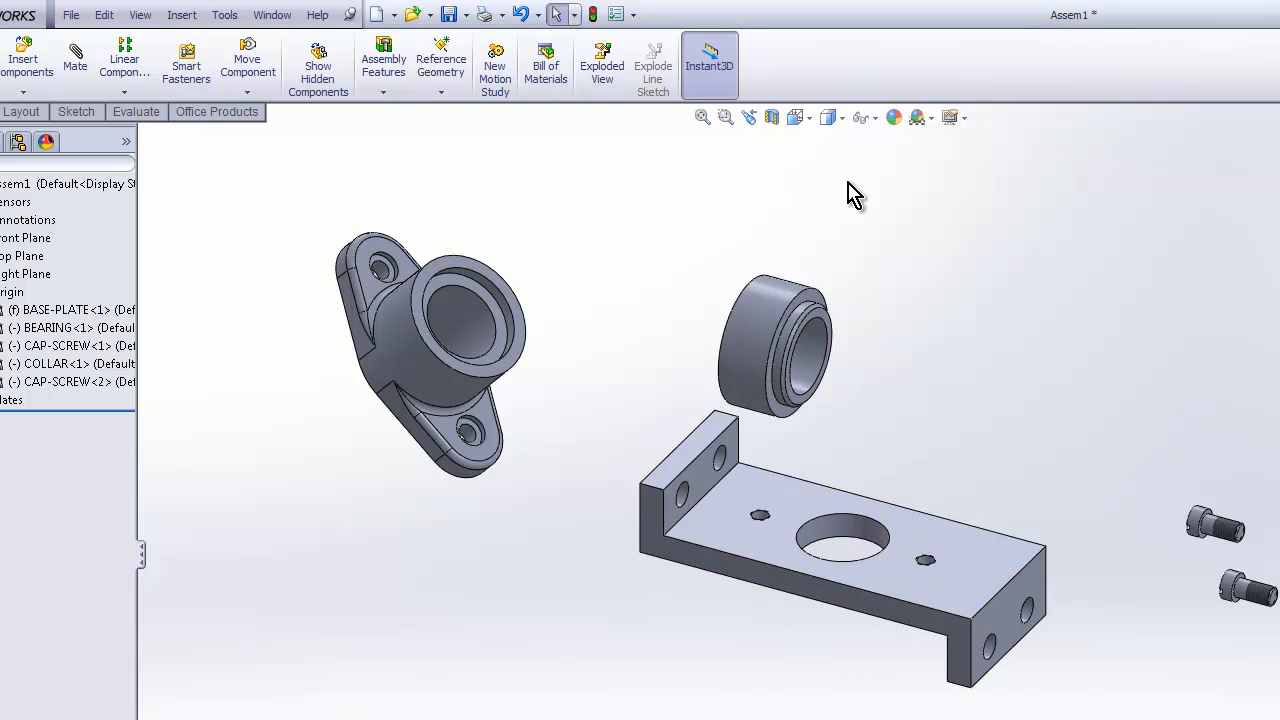
Step: Turn on the display of origins for the assembly and its components
{"action": "left_click", "coordinate": [876, 119]}
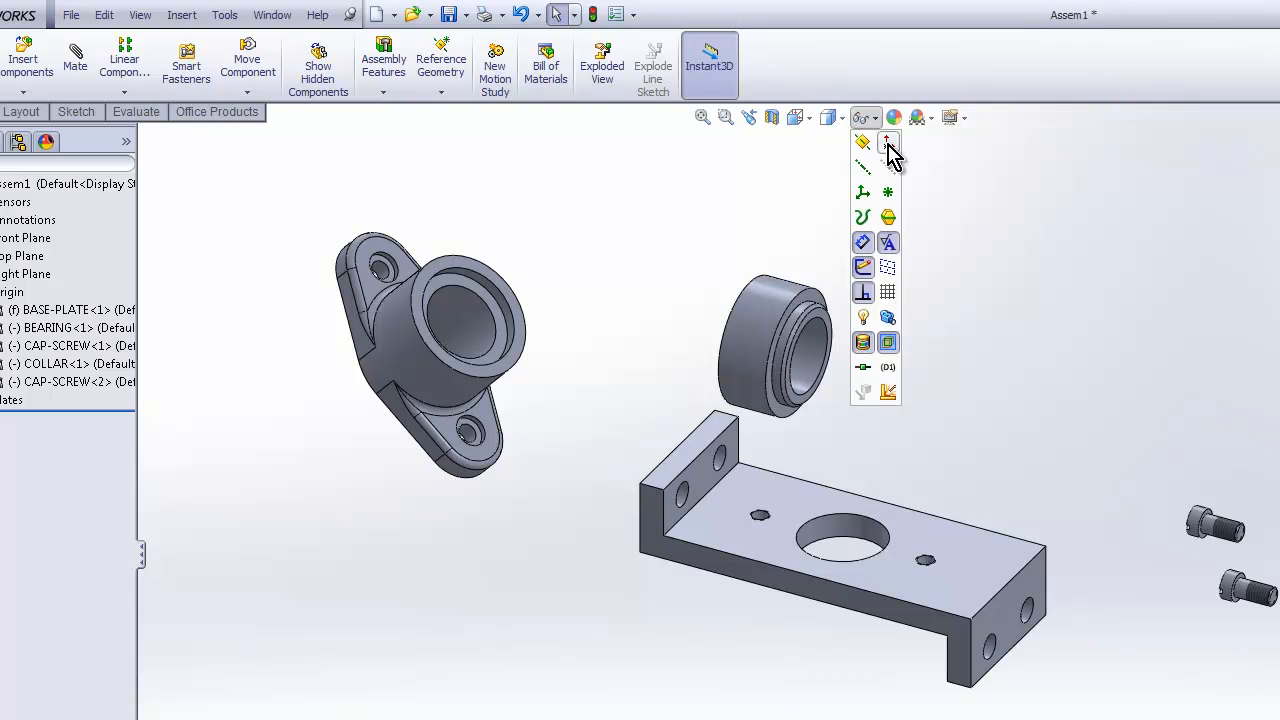
{"action": "left_click", "coordinate": [888, 143]}
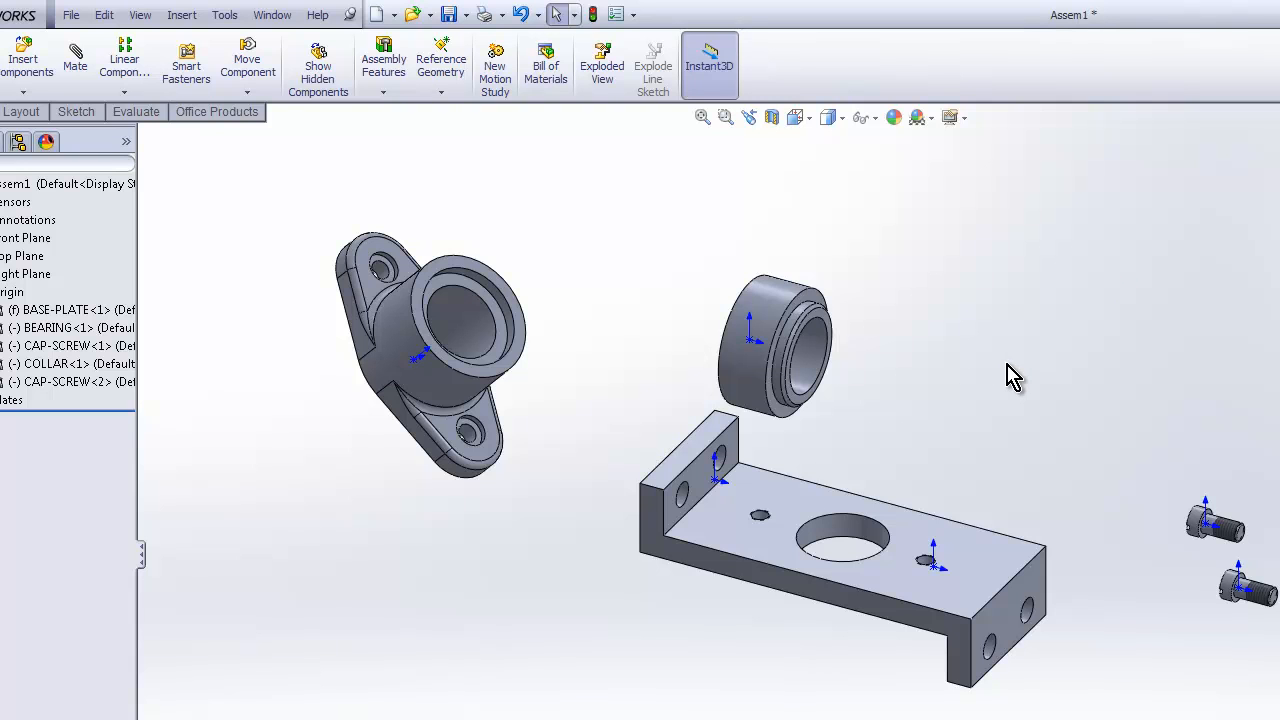
Step: Float the base plate and move it down away from the assembly origin
{"action": "left_click", "coordinate": [68, 312]}
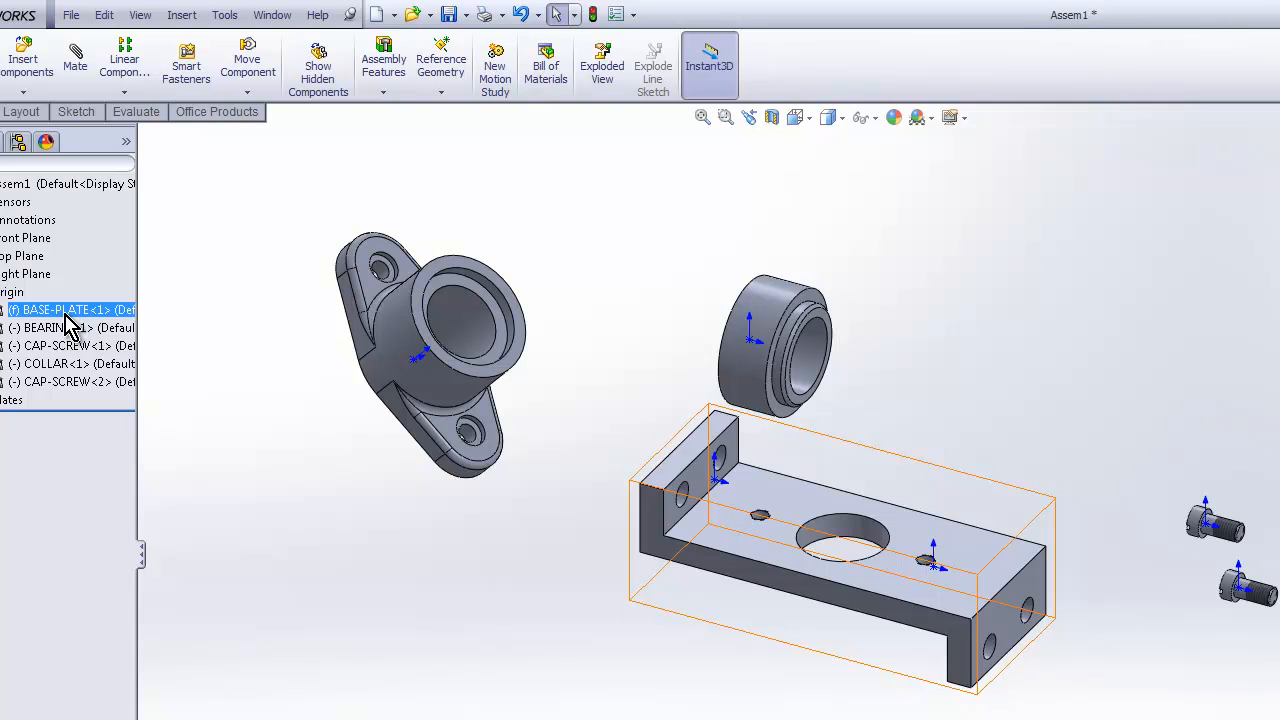
{"action": "right_click", "coordinate": [66, 314]}
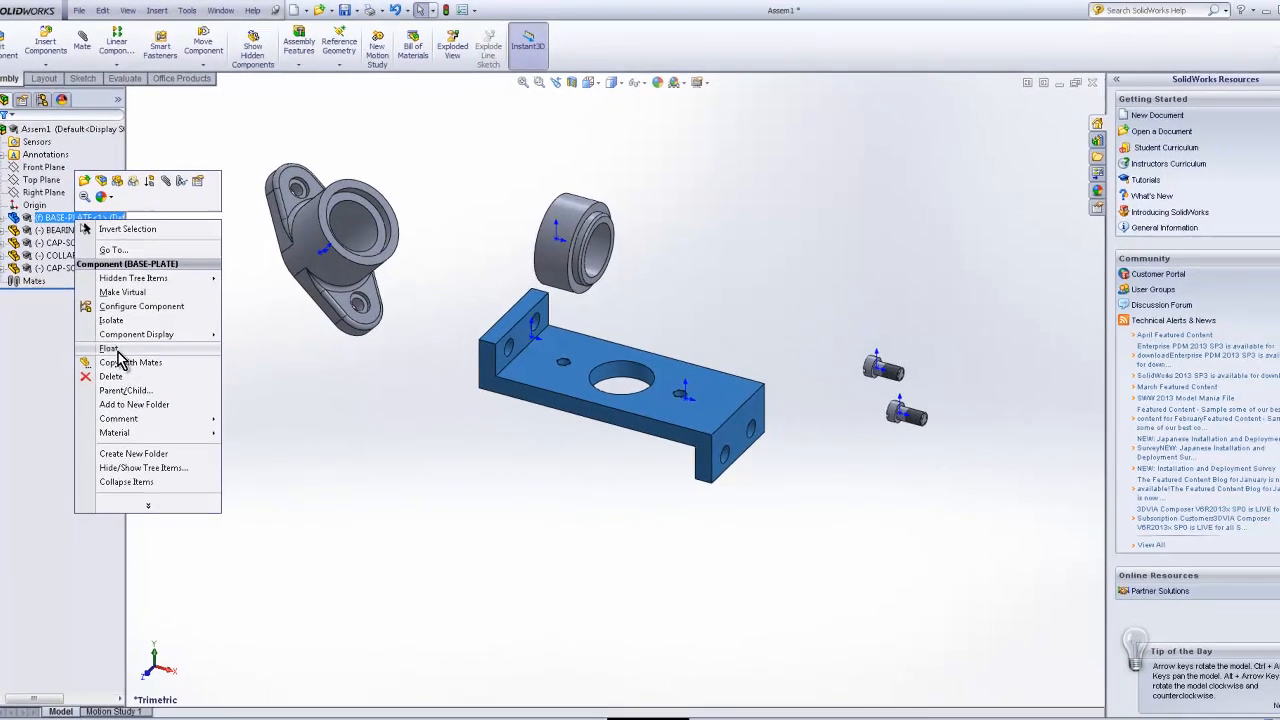
{"action": "left_click", "coordinate": [117, 351]}
{"action": "left_click_drag", "start_coordinate": [524, 411], "coordinate": [489, 482]}
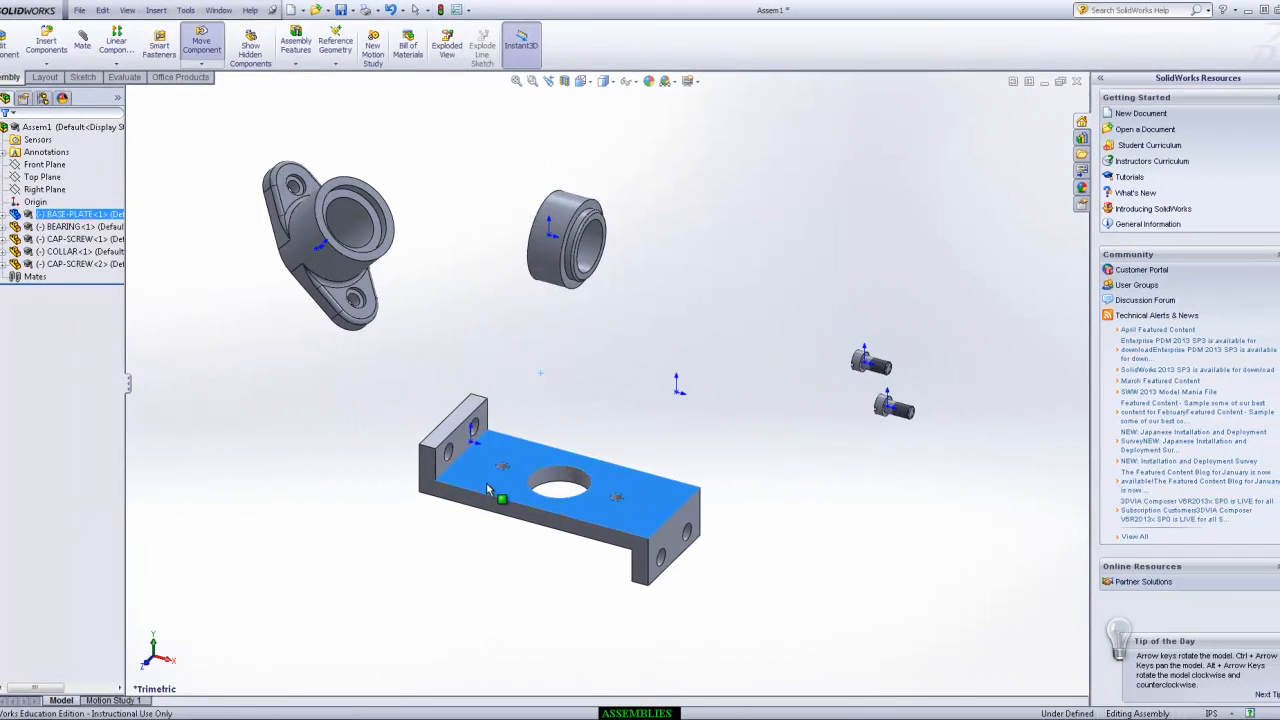
{"action": "left_click", "coordinate": [483, 340]}
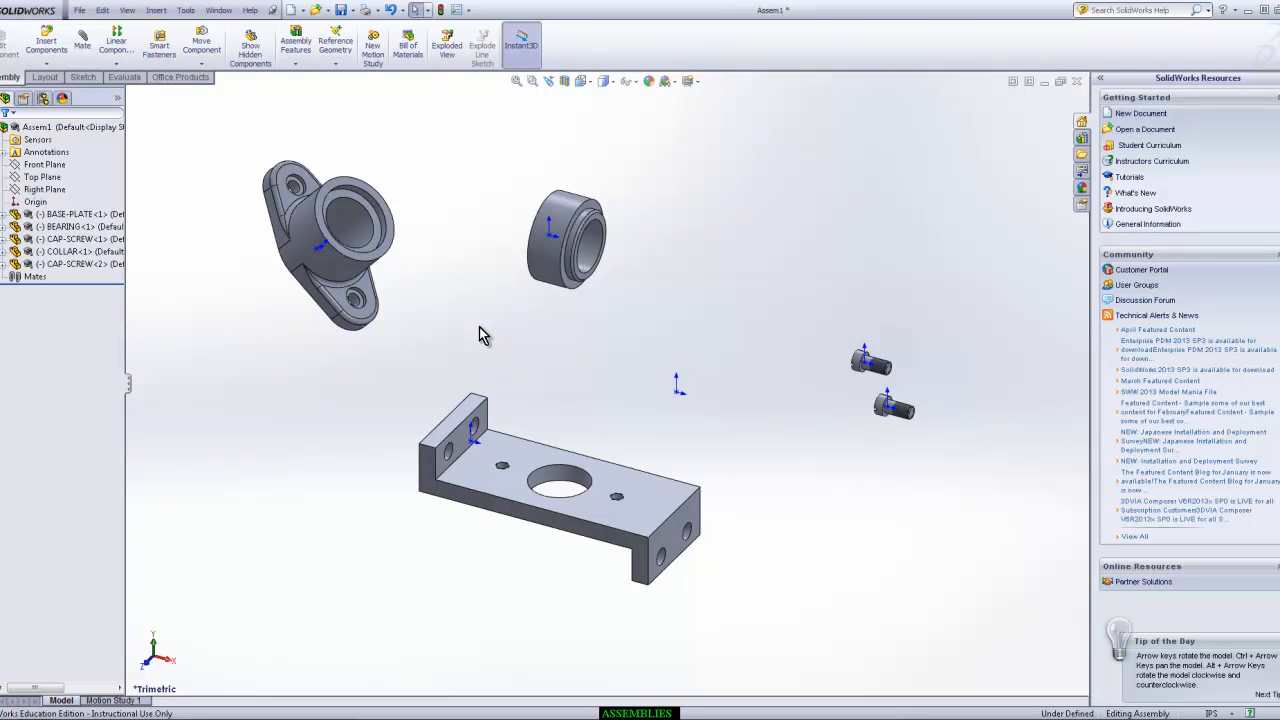
Step: Fix the base plate at its current position and set it back to floating
{"action": "right_click", "coordinate": [58, 216]}
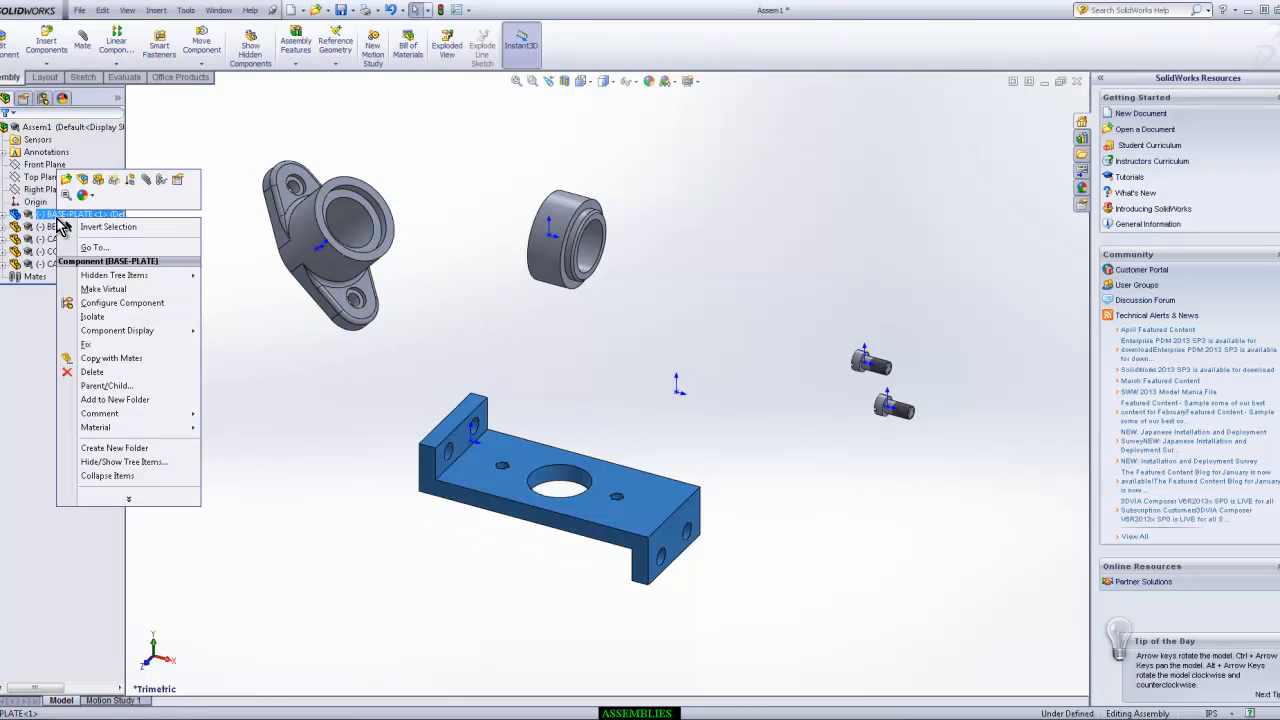
{"action": "left_click", "coordinate": [88, 345]}
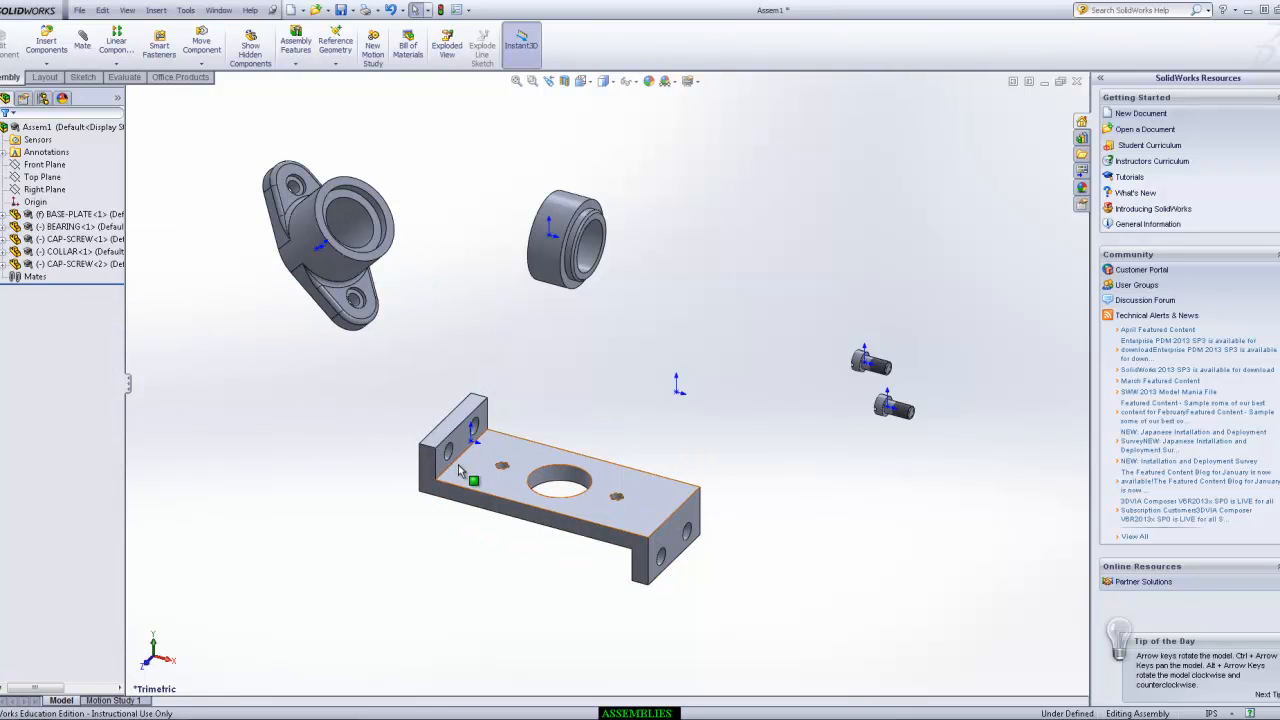
{"action": "left_click", "coordinate": [72, 218]}
{"action": "right_click", "coordinate": [72, 219]}
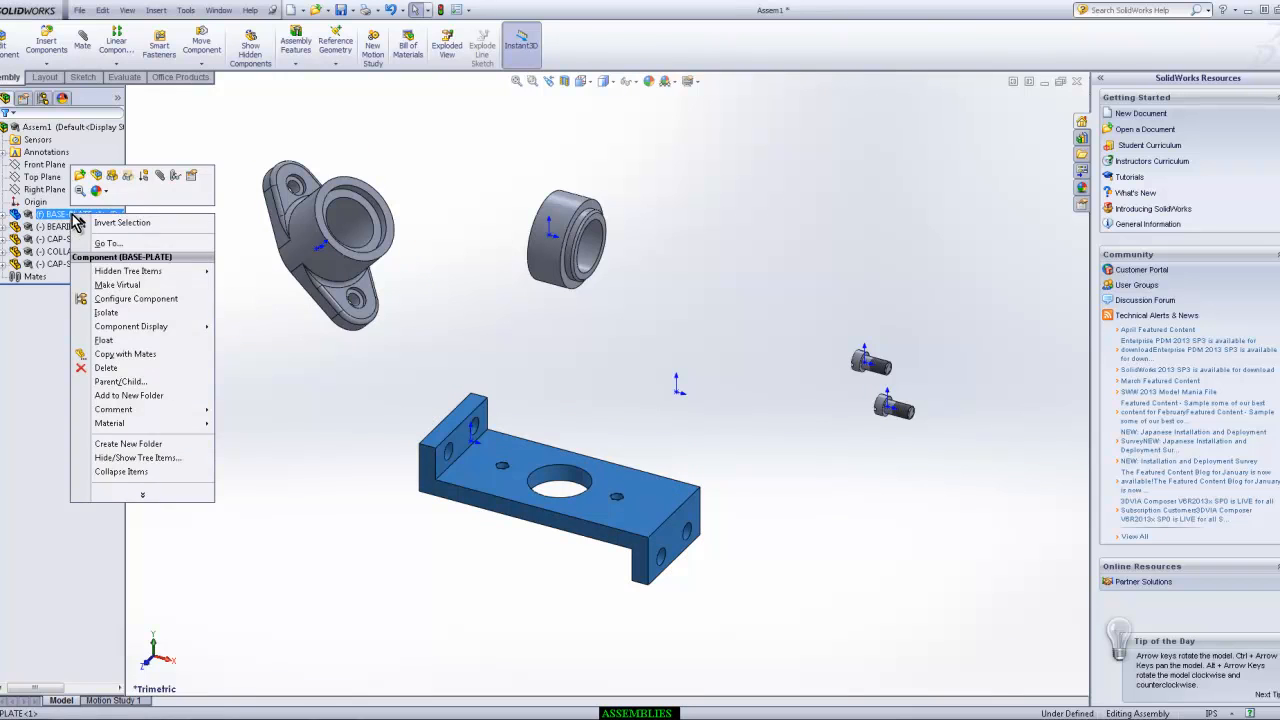
{"action": "left_click", "coordinate": [103, 340]}
Step: Move the base plate freely below the assembly origin and pick out the assembly's and the plate's origin points
{"action": "mouse_move", "coordinate": [482, 488]}
{"action": "left_mouse_down"}
{"action": "mouse_move", "coordinate": [458, 499]}
{"action": "mouse_move", "coordinate": [460, 480]}
{"action": "left_mouse_up"}
{"action": "left_click", "coordinate": [495, 384]}
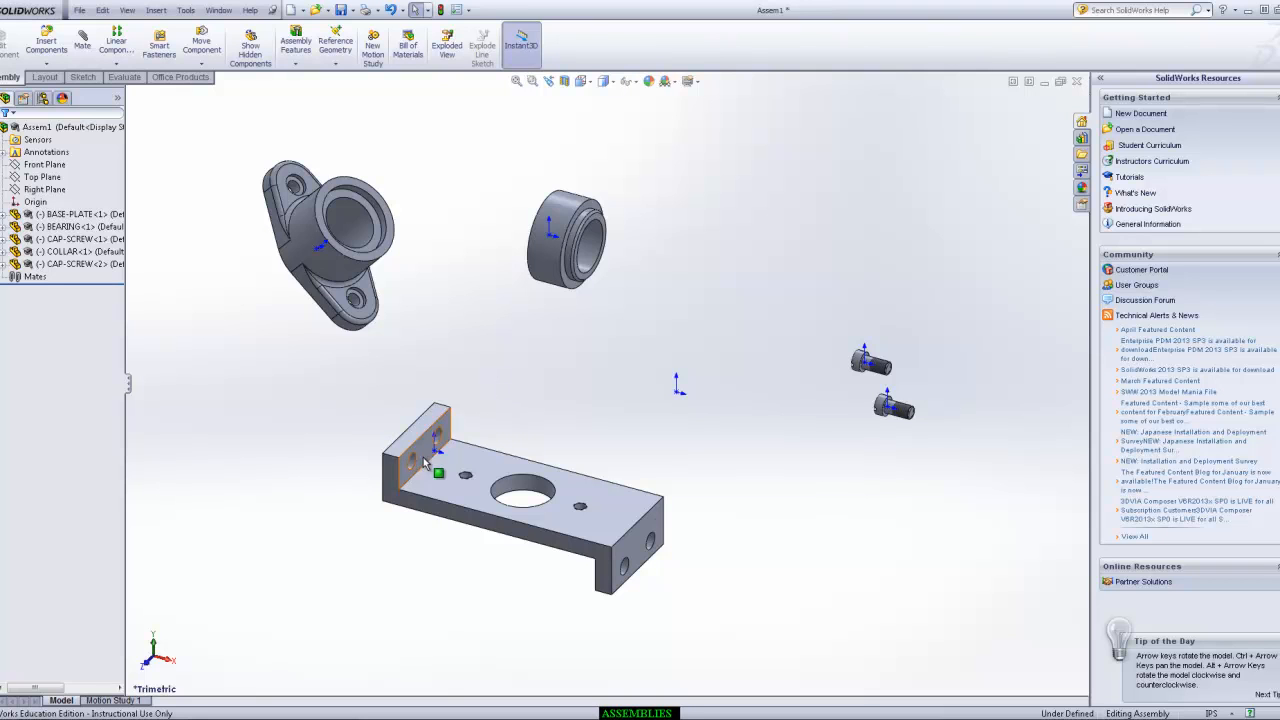
{"action": "left_click", "coordinate": [677, 394]}
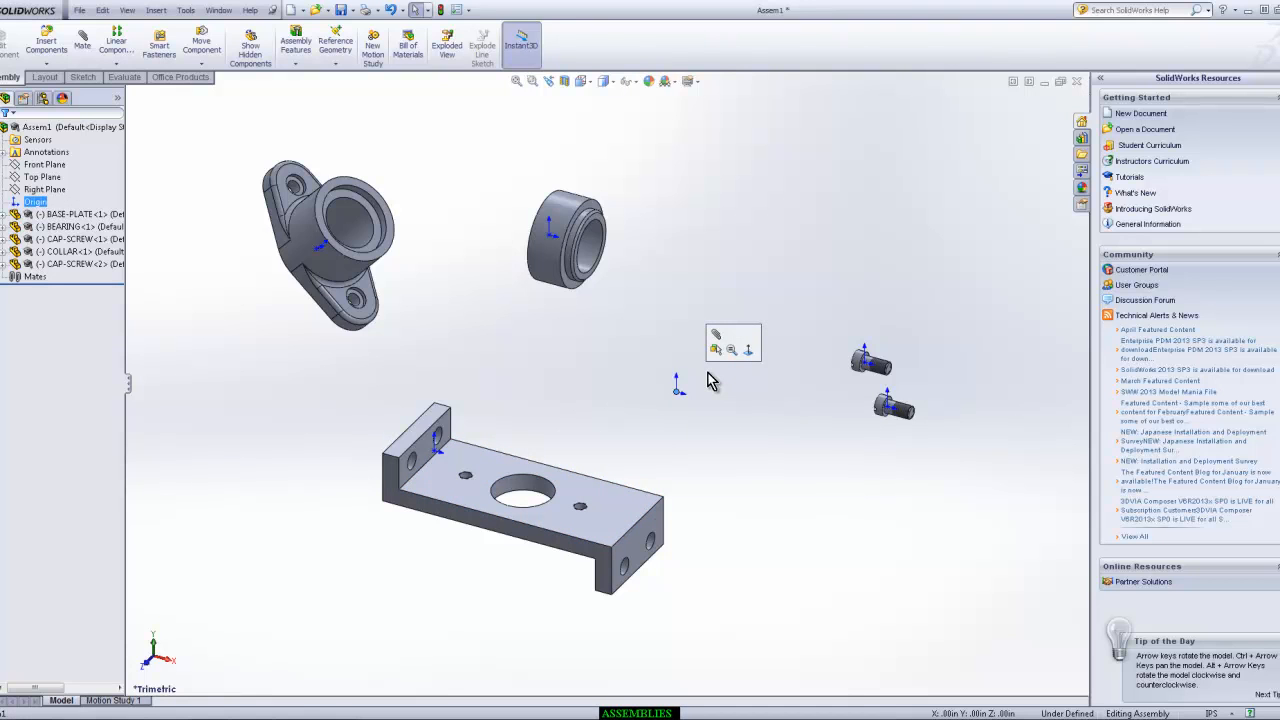
{"action": "left_click", "coordinate": [437, 458]}
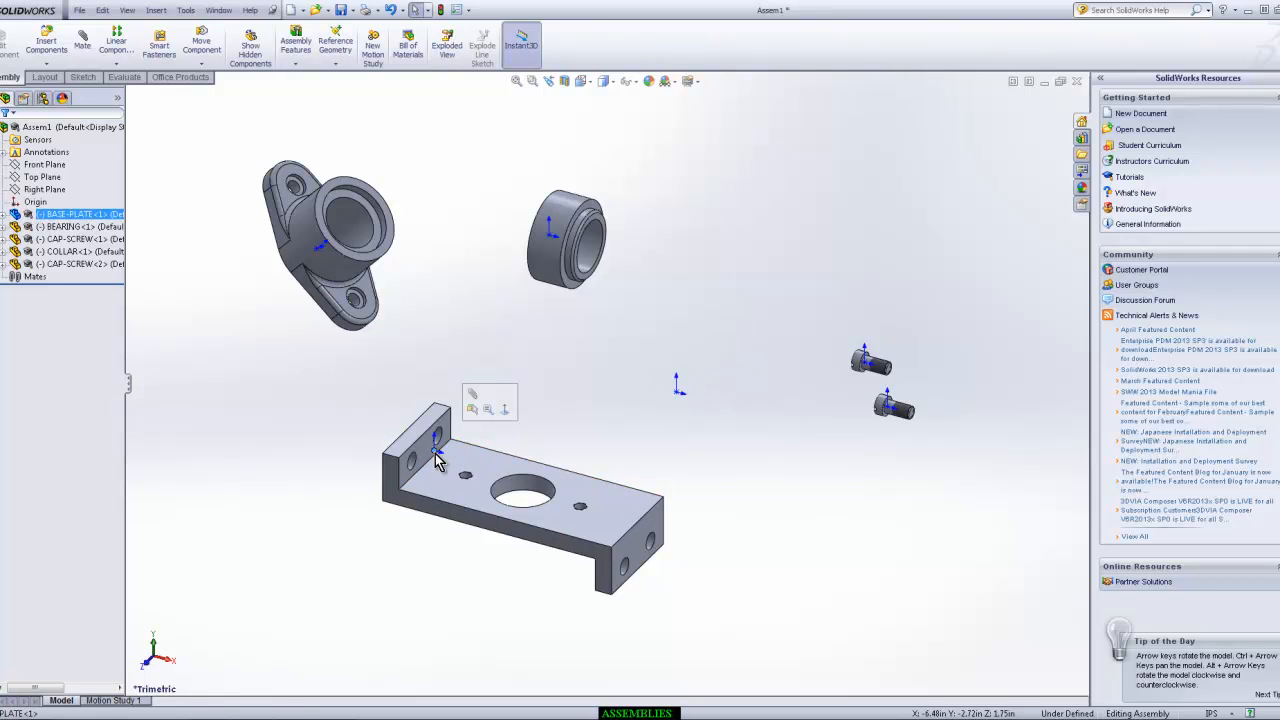
{"action": "left_click_drag", "start_coordinate": [437, 458], "coordinate": [500, 476]}
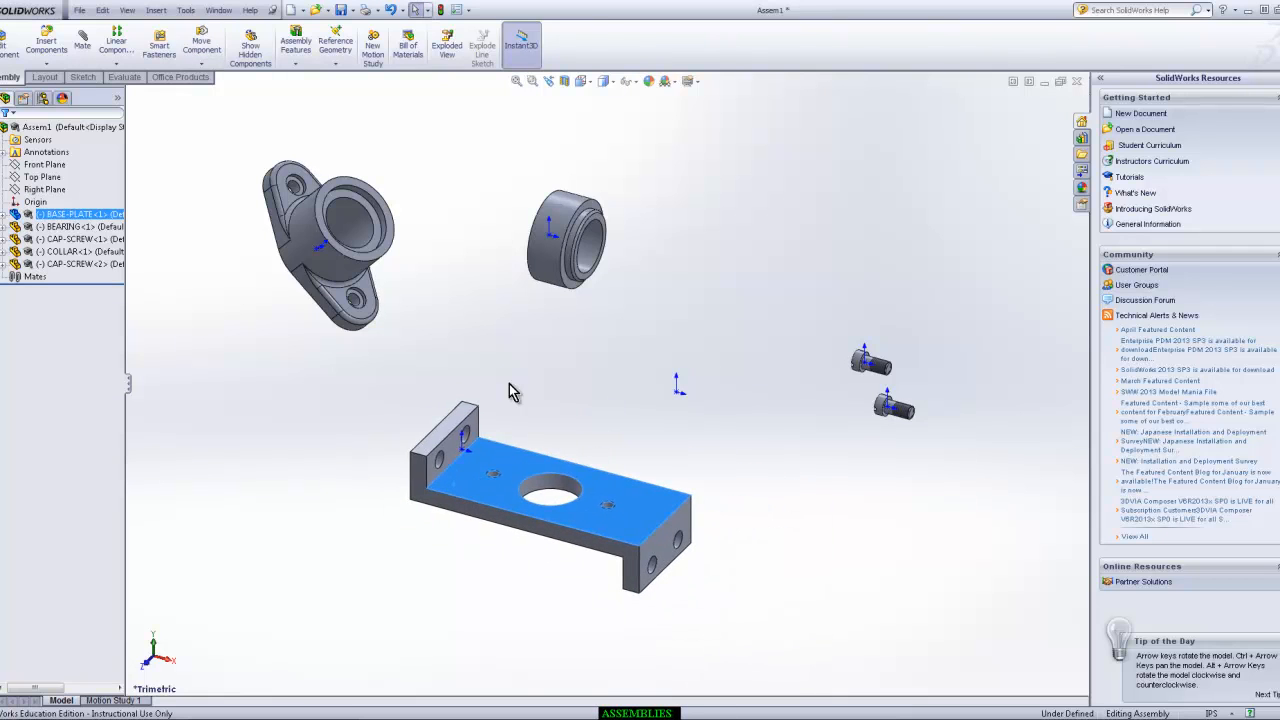
{"action": "left_click", "coordinate": [514, 380]}
Step: Add a coincident mate with aligned axes between the base plate's origin and the assembly origin
{"action": "left_click", "coordinate": [82, 45]}
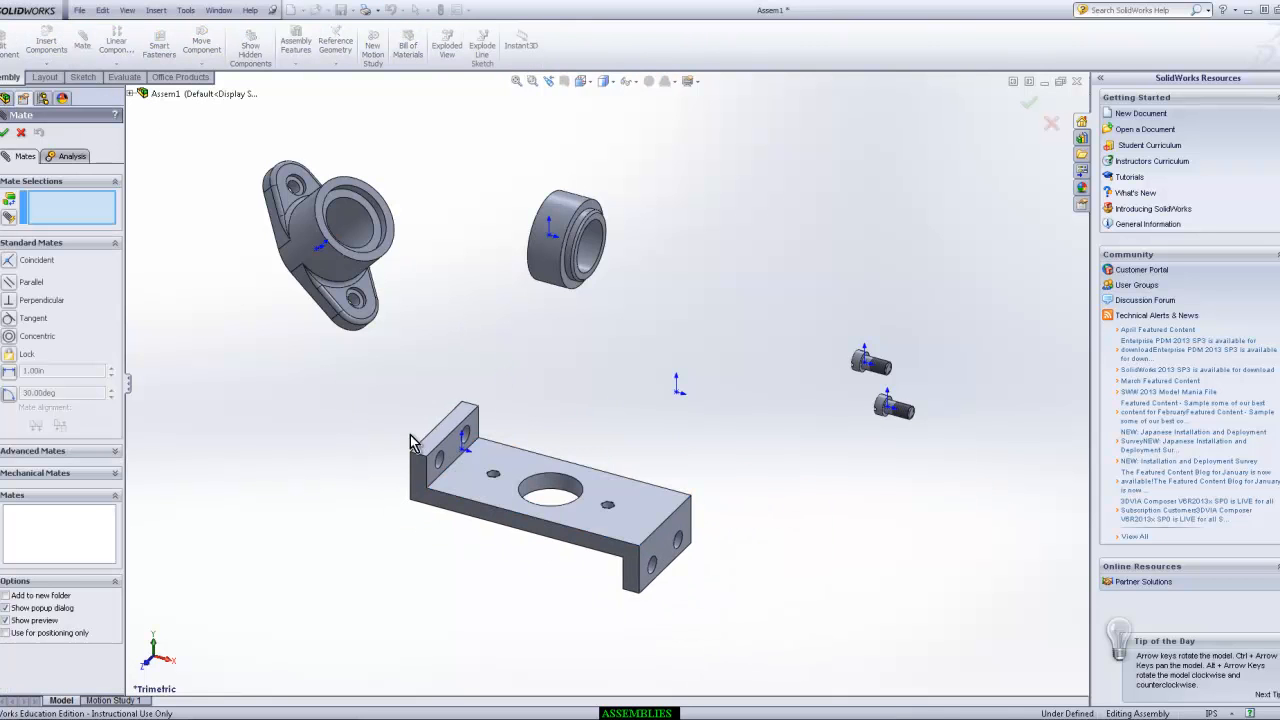
{"action": "left_click", "coordinate": [462, 452]}
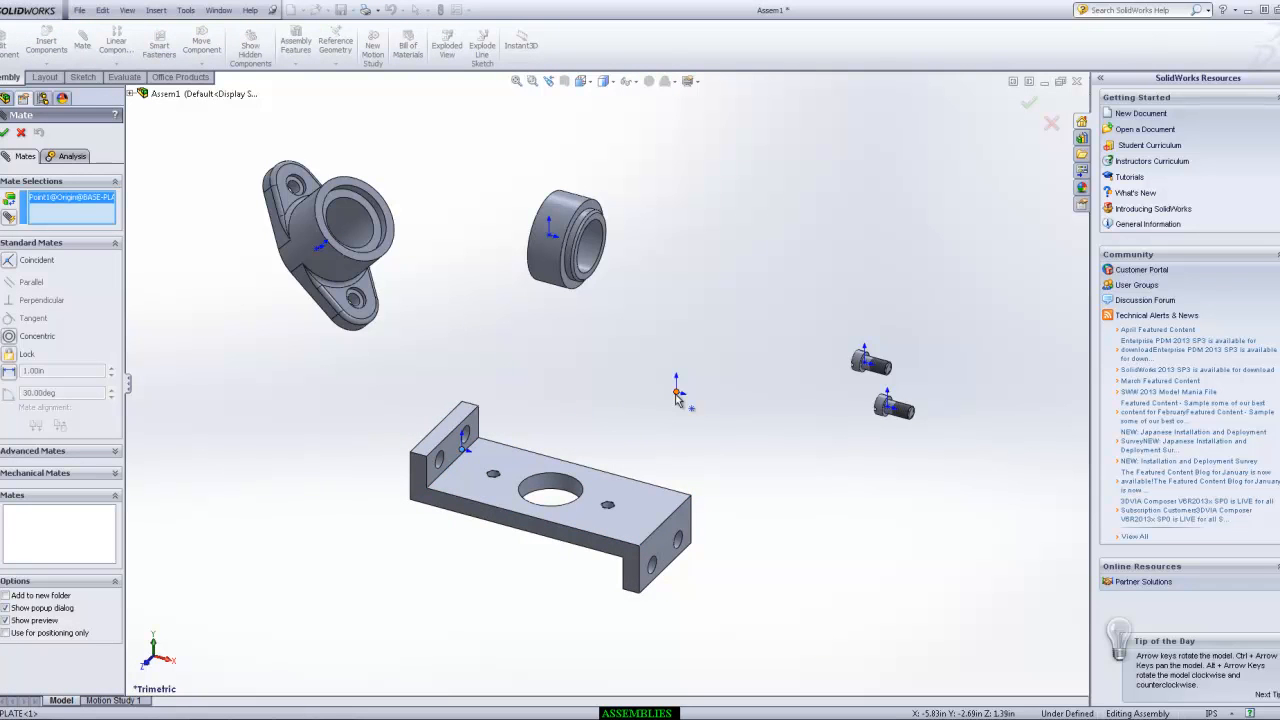
{"action": "left_click", "coordinate": [678, 393]}
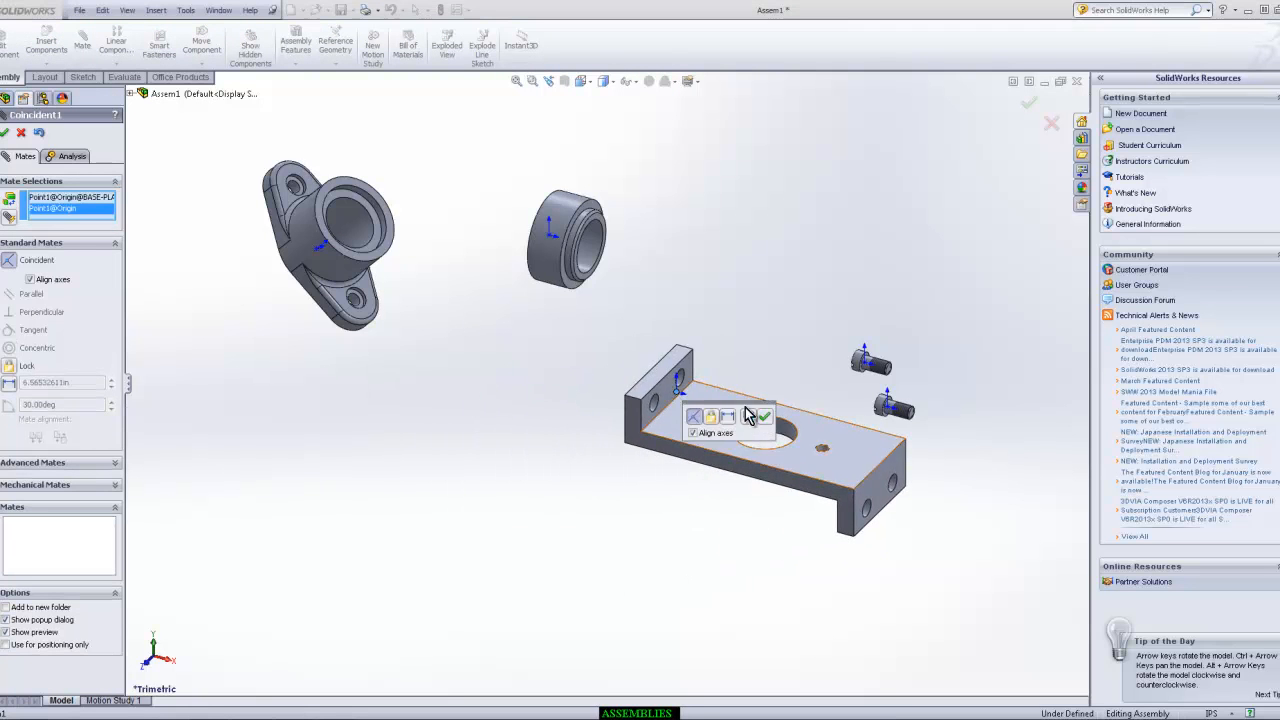
{"action": "left_click", "coordinate": [766, 432]}
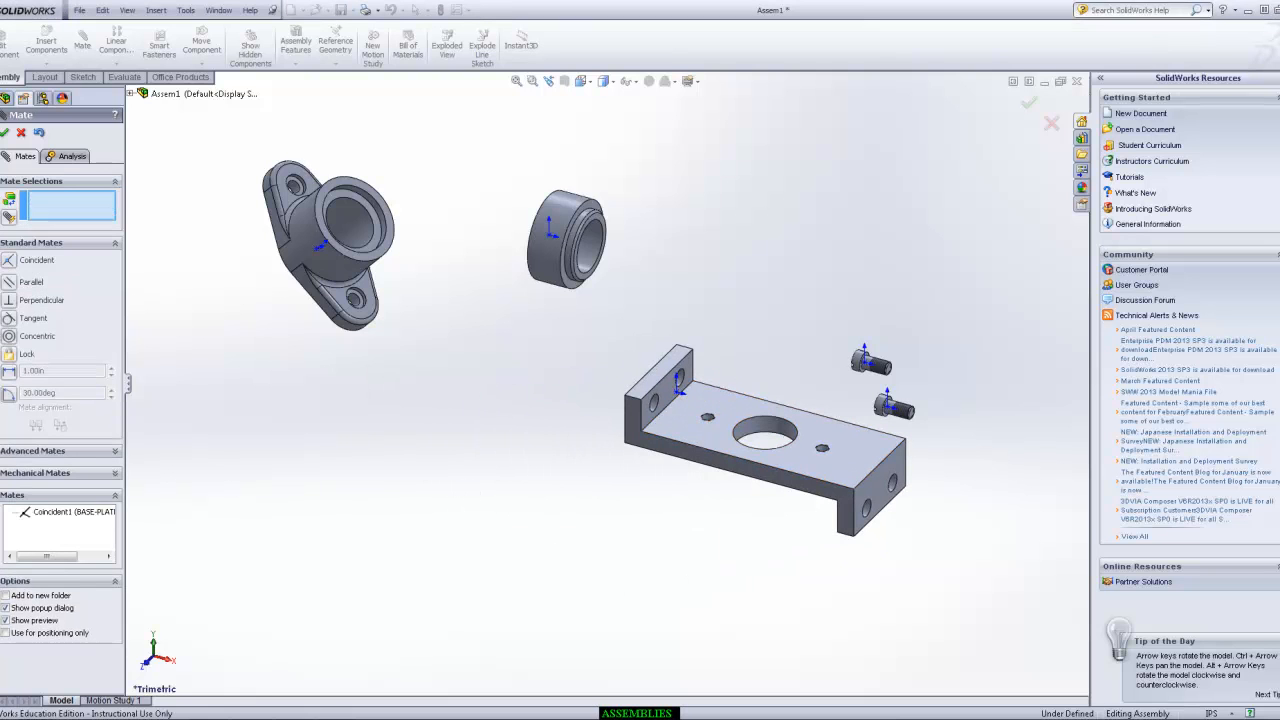
{"action": "left_click", "coordinate": [5, 133]}
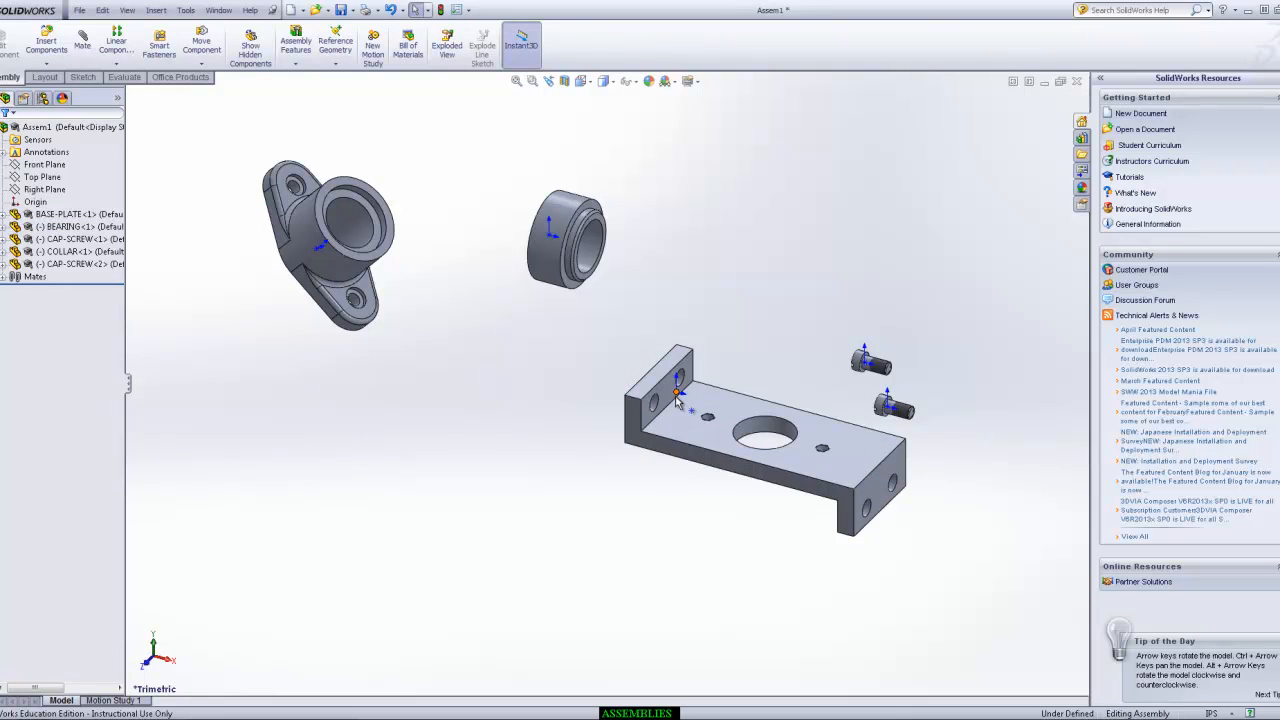
Step: Try to move the mated base plate to test whether it is fully constrained
{"action": "left_click_drag", "start_coordinate": [728, 448], "coordinate": [437, 457]}
{"action": "left_click_drag", "start_coordinate": [758, 398], "coordinate": [757, 265]}
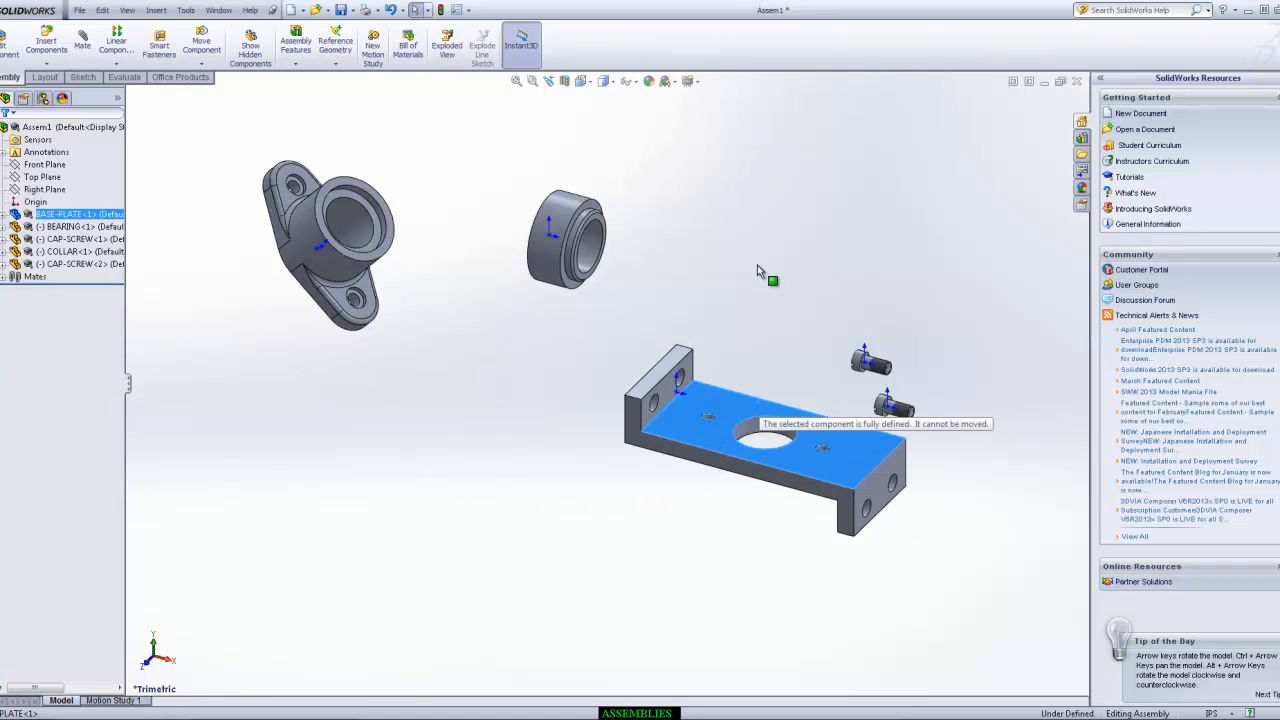
{"action": "left_click", "coordinate": [548, 530]}
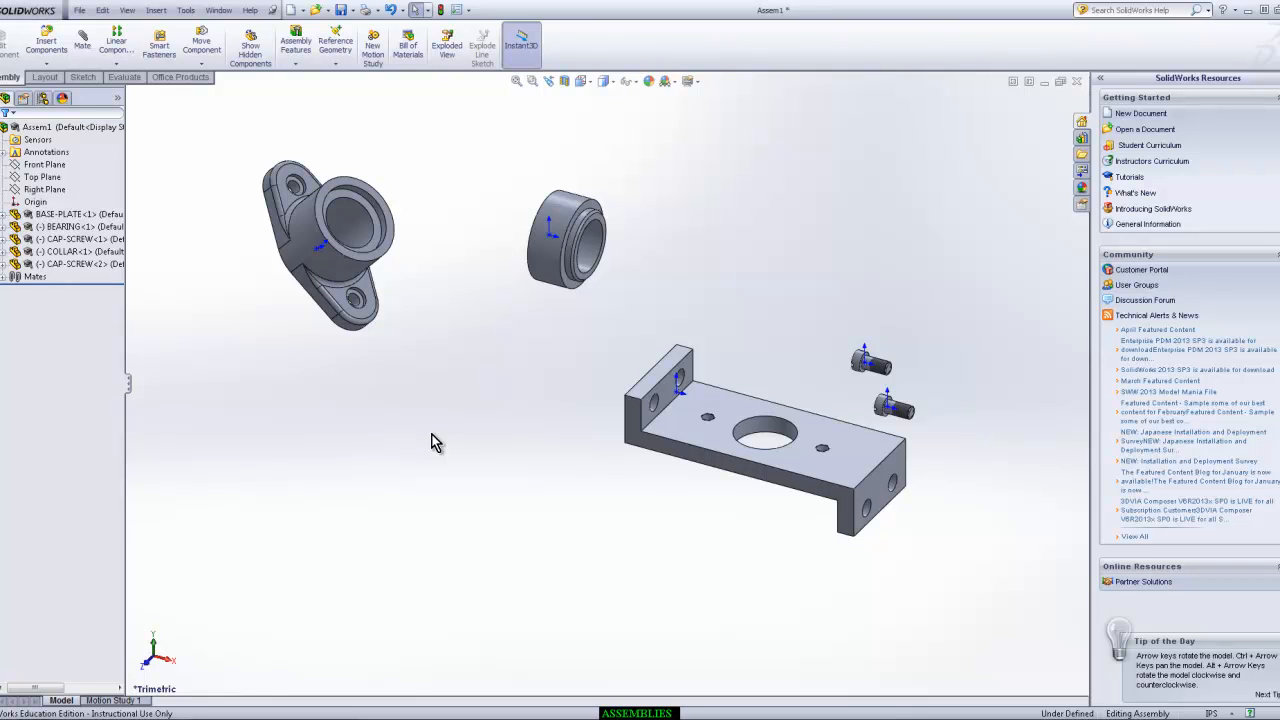
Step: Move the collar slightly toward the bearing and expand the assembly's list of mates
{"action": "mouse_move", "coordinate": [729, 366]}
{"action": "middle_mouse_down"}
{"action": "mouse_move", "coordinate": [600, 395]}
{"action": "mouse_move", "coordinate": [746, 378]}
{"action": "middle_mouse_up"}
{"action": "left_click_drag", "start_coordinate": [547, 286], "coordinate": [528, 319]}
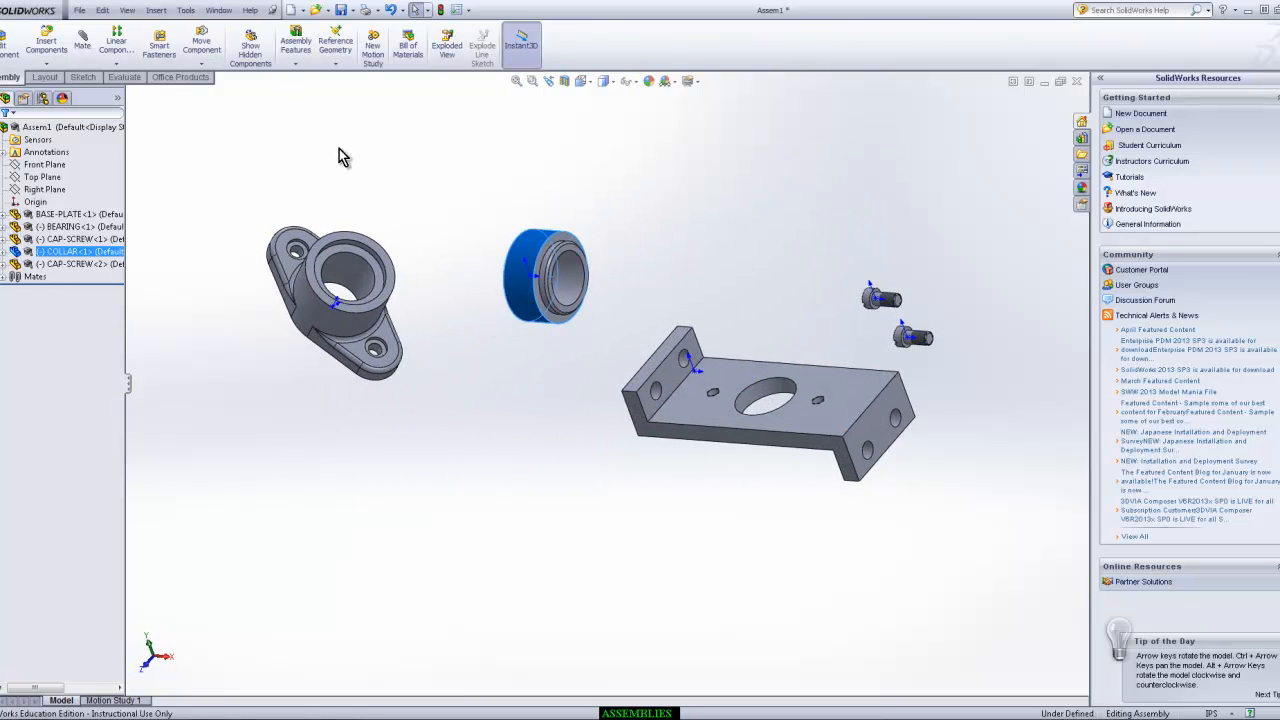
{"action": "key", "text": "Escape"}
{"action": "middle_click_drag", "start_coordinate": [714, 434], "coordinate": [742, 462]}
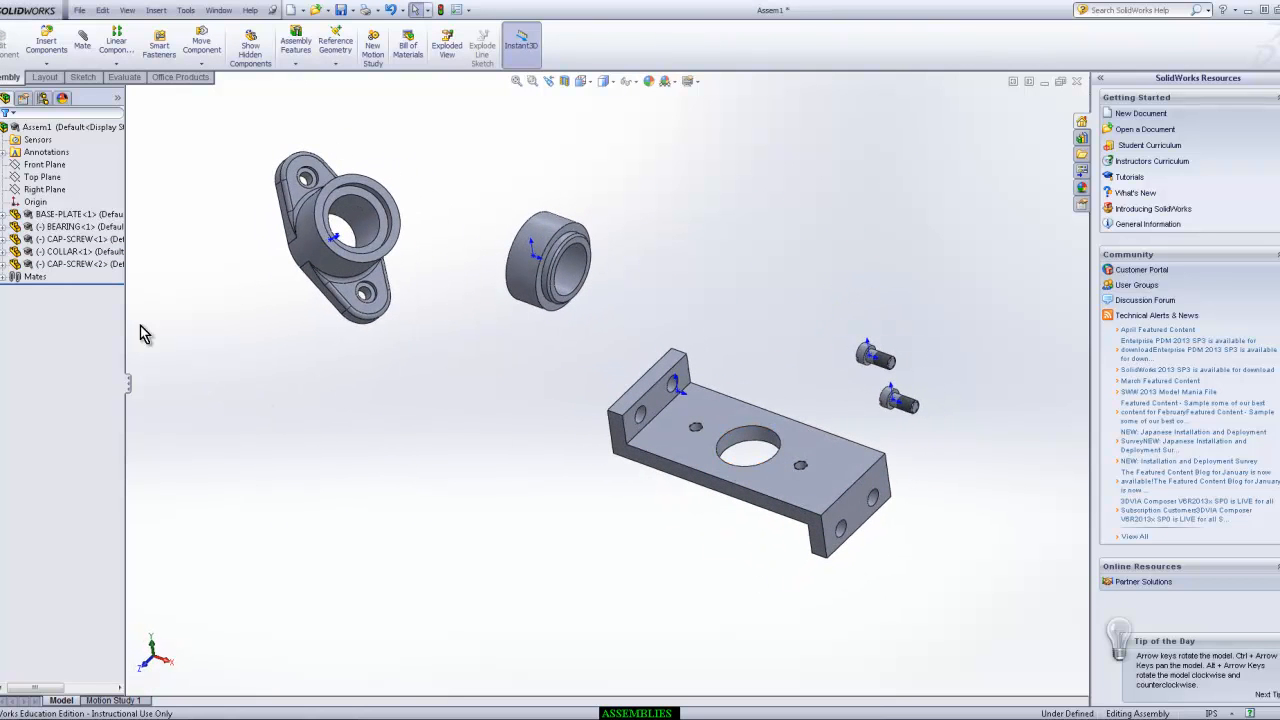
{"action": "left_click", "coordinate": [5, 280]}
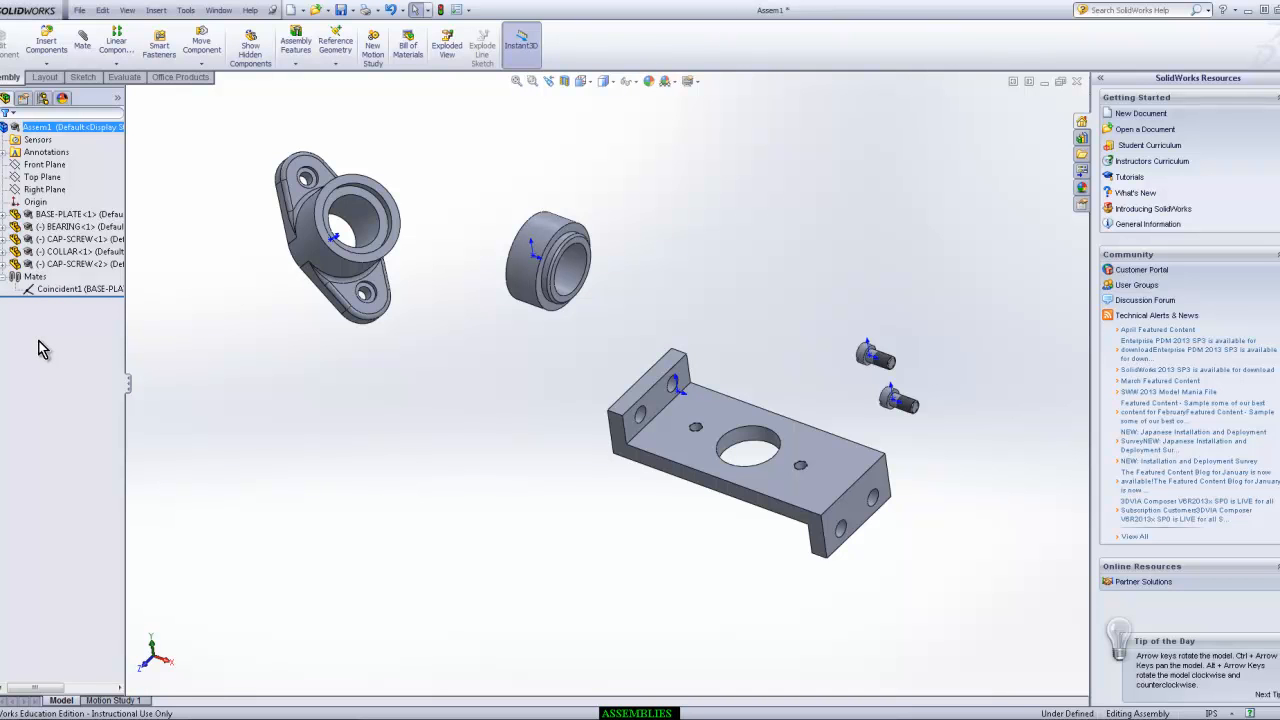
Step: Delete the base plate's coincident origin mate and move the freed plate away from the assembly origin
{"action": "right_click", "coordinate": [53, 292]}
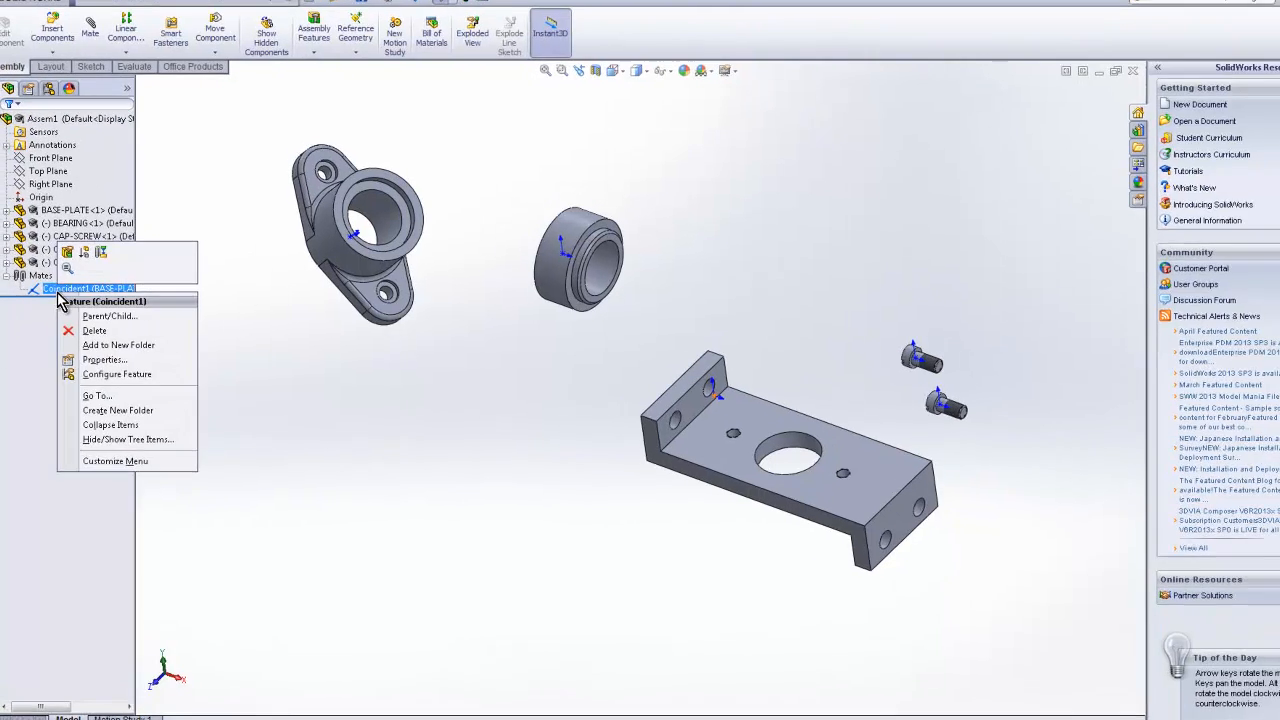
{"action": "left_click", "coordinate": [80, 330]}
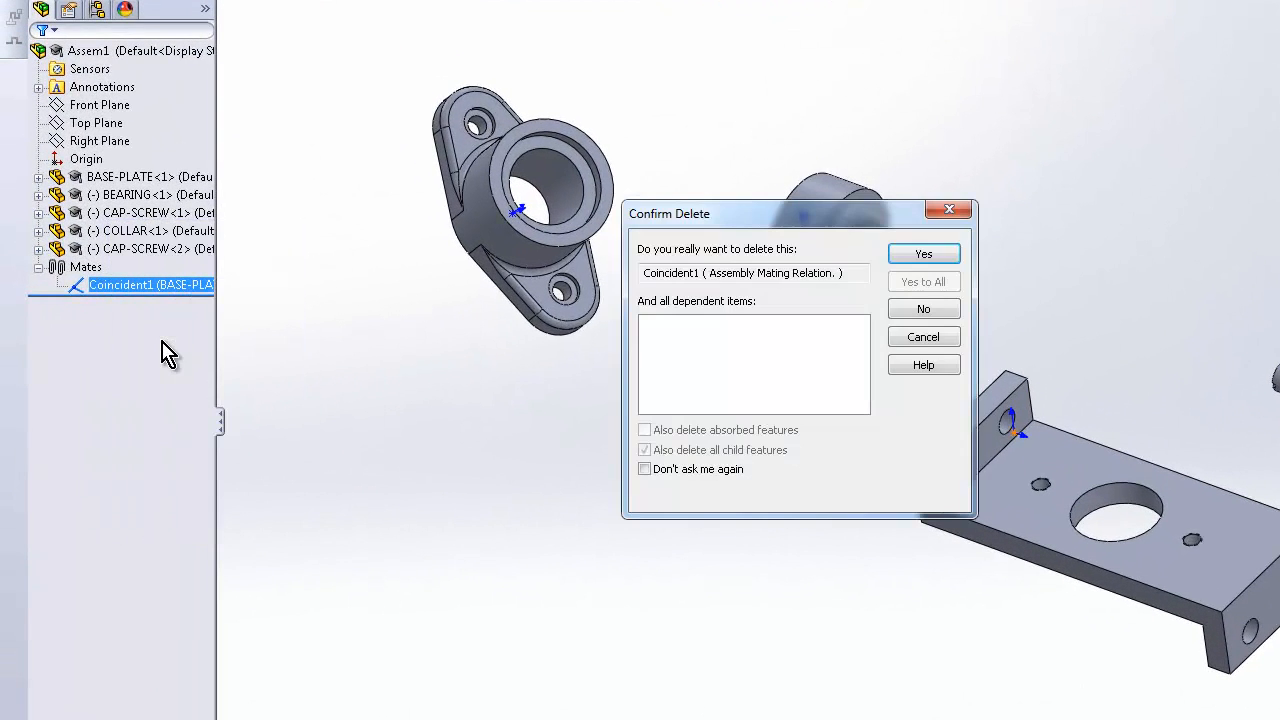
{"action": "left_click", "coordinate": [924, 255]}
{"action": "left_click_drag", "start_coordinate": [715, 712], "coordinate": [662, 577]}
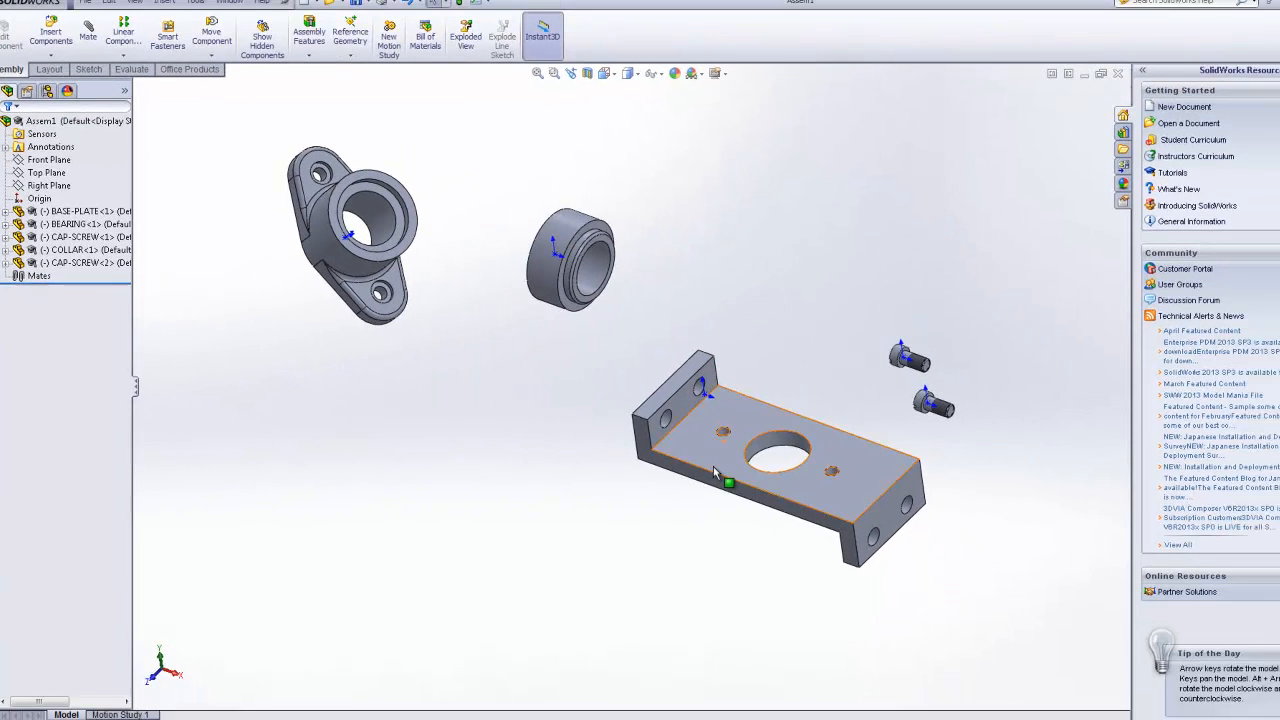
{"action": "left_click_drag", "start_coordinate": [433, 491], "coordinate": [433, 490]}
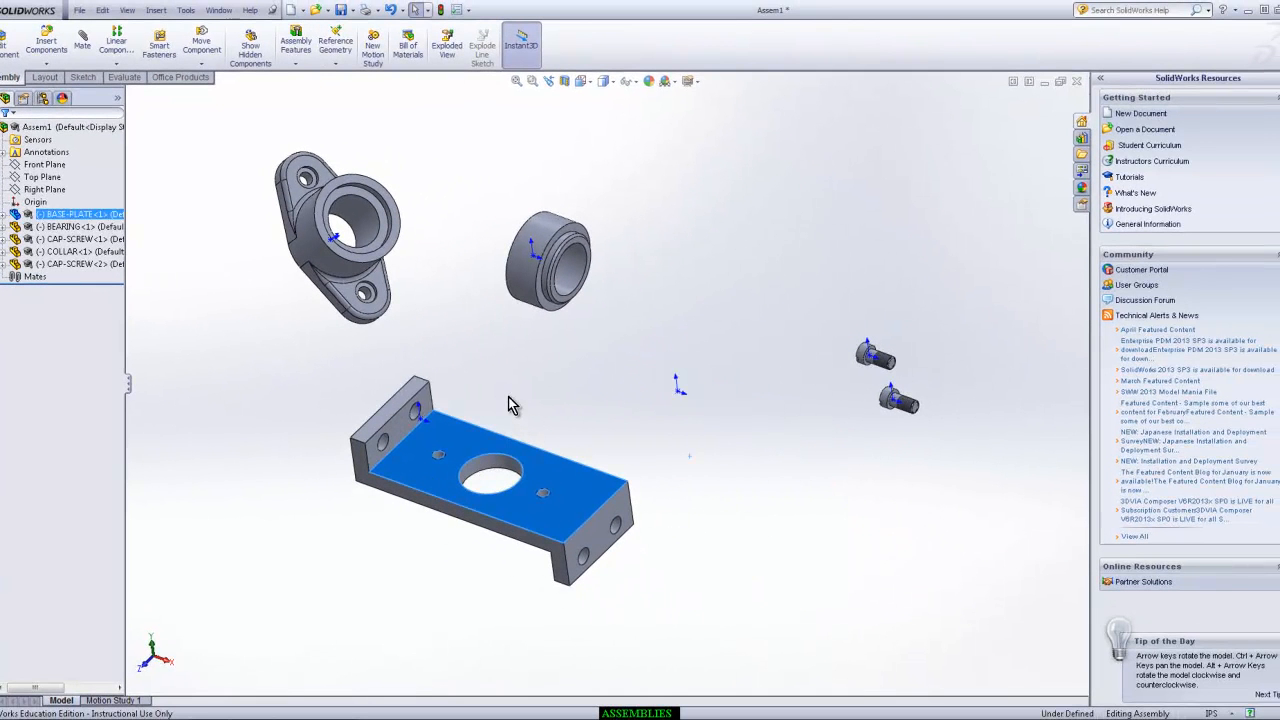
{"action": "left_click", "coordinate": [556, 383]}
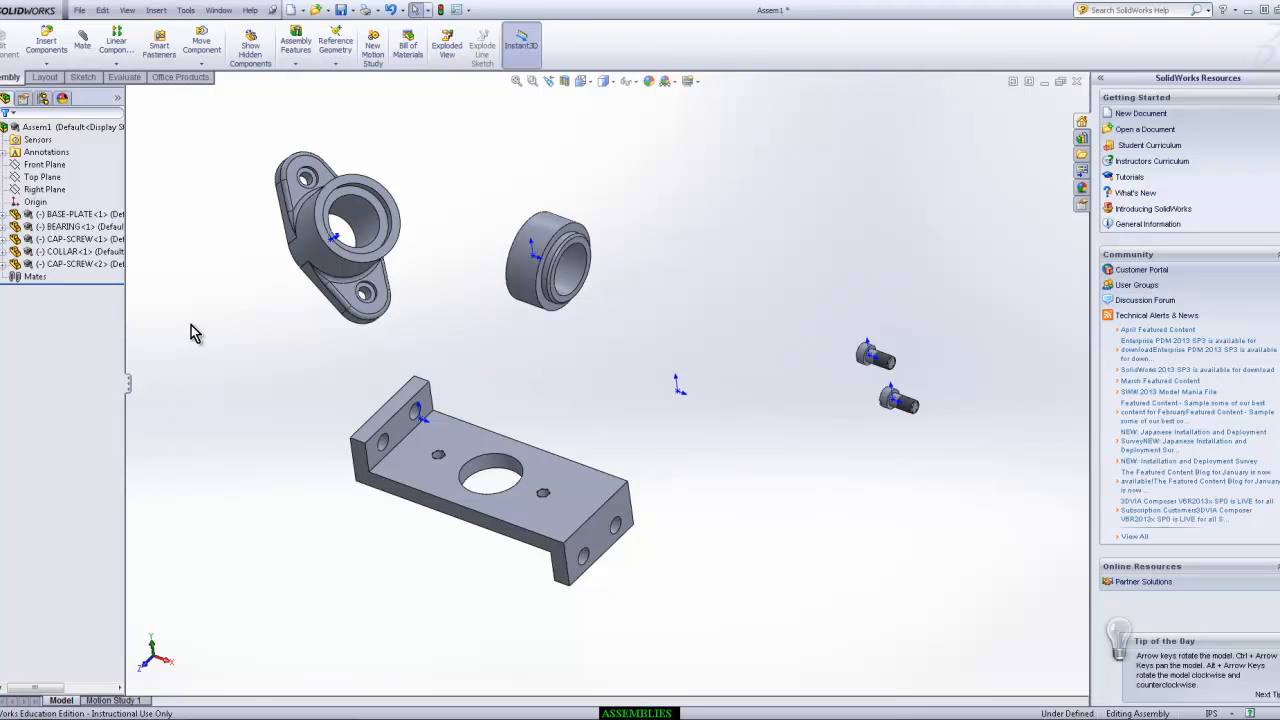
Step: Add a coincident mate between the base plate's long side face and the assembly's Front Plane
{"action": "left_click", "coordinate": [87, 50]}
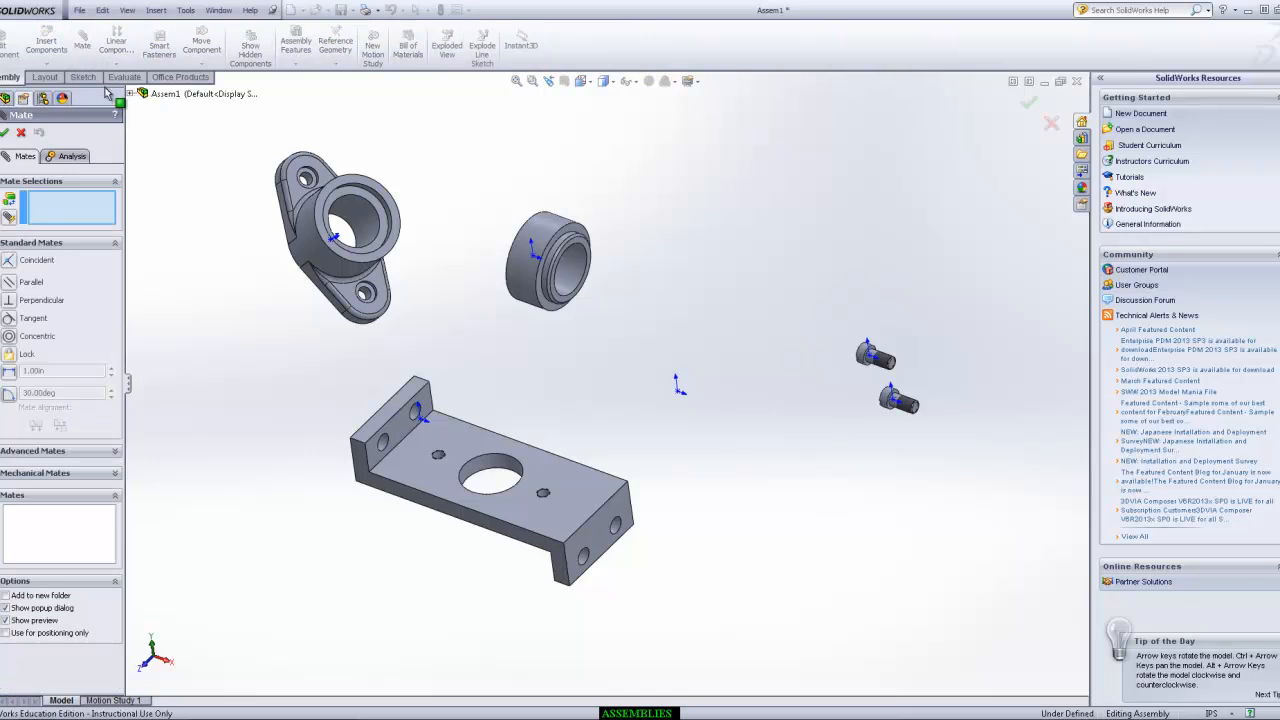
{"action": "mouse_move", "coordinate": [490, 478]}
{"action": "middle_mouse_down"}
{"action": "mouse_move", "coordinate": [539, 470]}
{"action": "mouse_move", "coordinate": [512, 478]}
{"action": "middle_mouse_up"}
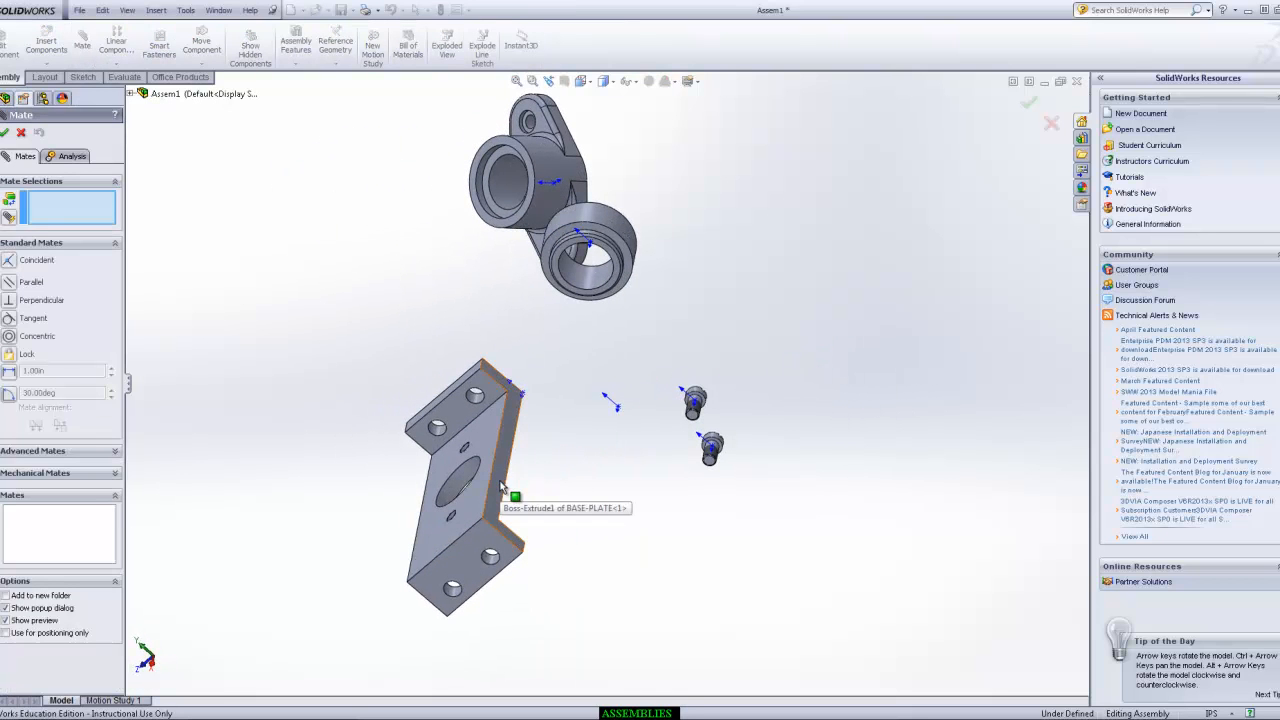
{"action": "left_click", "coordinate": [508, 485]}
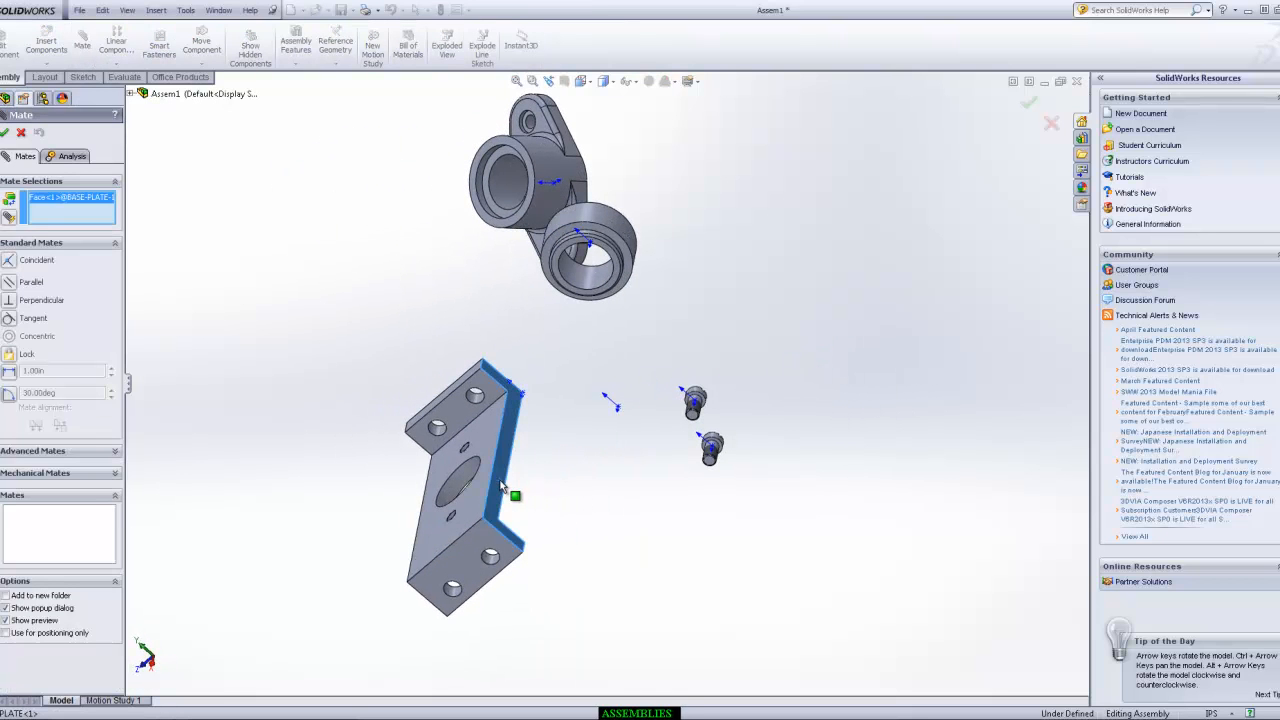
{"action": "left_click", "coordinate": [130, 93]}
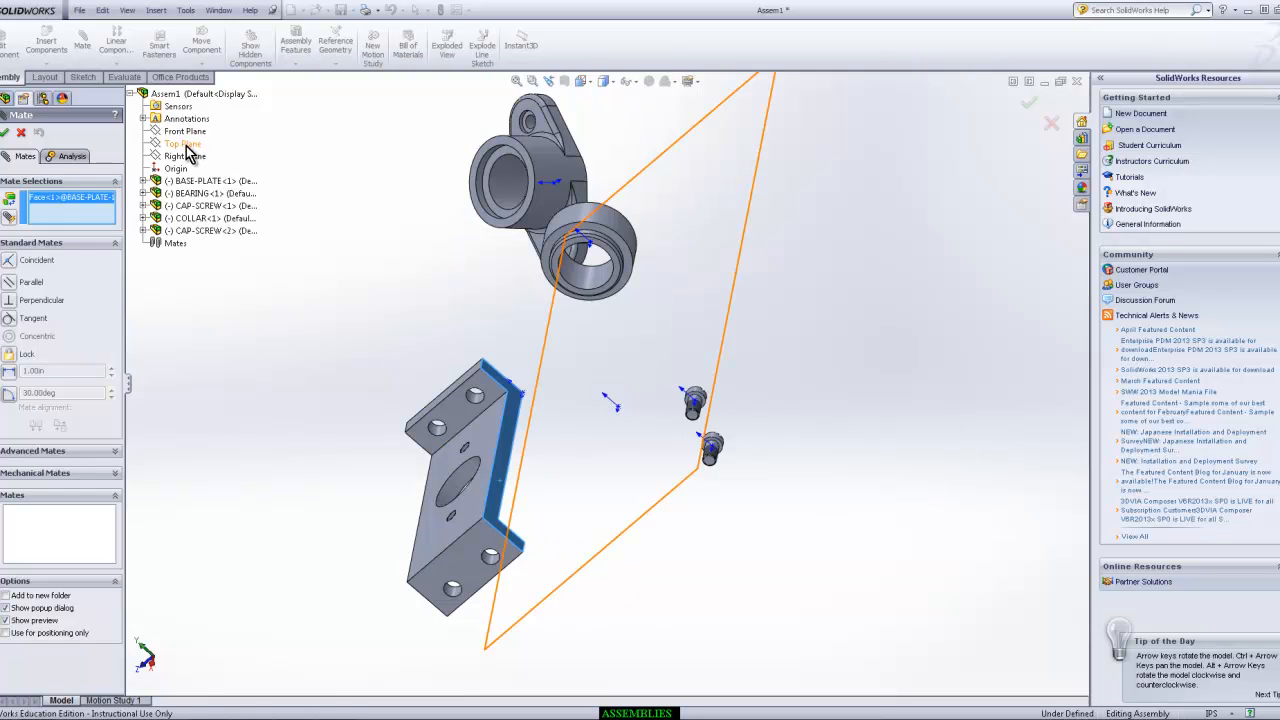
{"action": "left_click", "coordinate": [185, 131]}
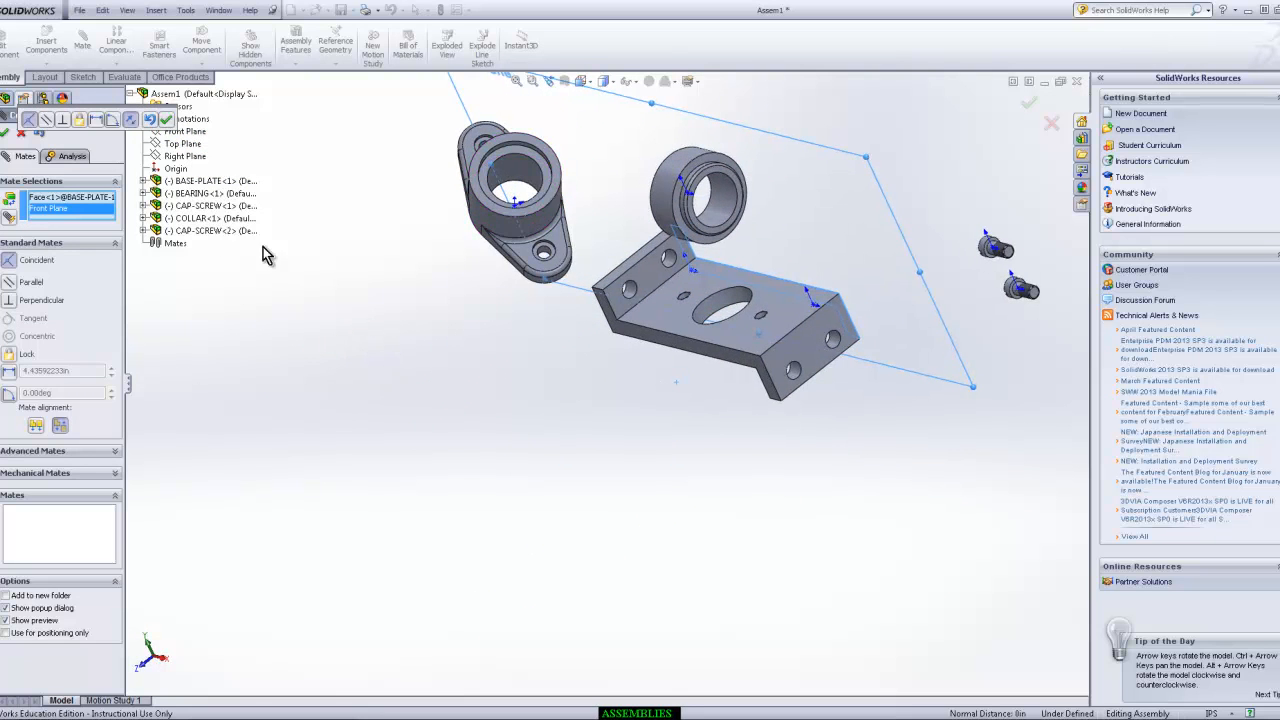
{"action": "left_click", "coordinate": [166, 119]}
Step: Add a coincident mate between the outer face of the base plate's upturned end and the assembly's Right Plane
{"action": "middle_click_drag", "start_coordinate": [670, 397], "coordinate": [779, 396]}
{"action": "left_click", "coordinate": [542, 288]}
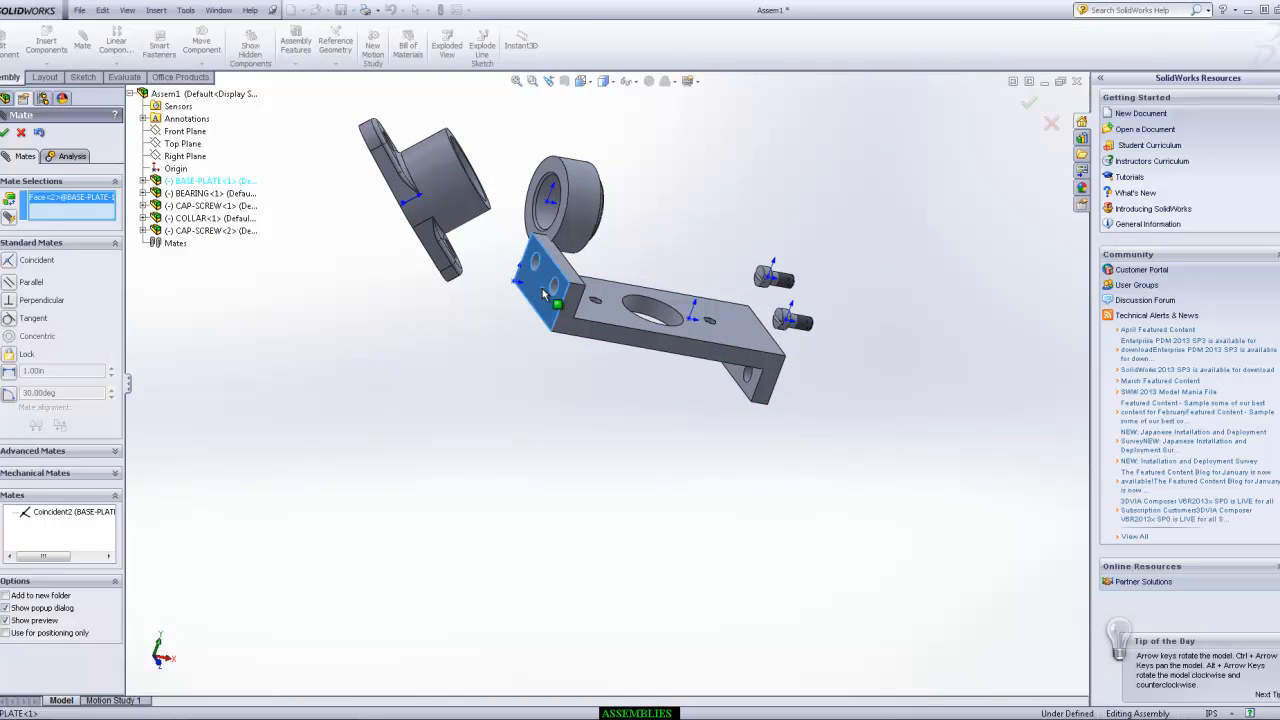
{"action": "left_click", "coordinate": [176, 157]}
{"action": "left_click", "coordinate": [229, 176]}
Step: Add a coincident mate between the base plate's underside and the assembly's Top Plane, and finish mating
{"action": "middle_click_drag", "start_coordinate": [796, 452], "coordinate": [652, 295]}
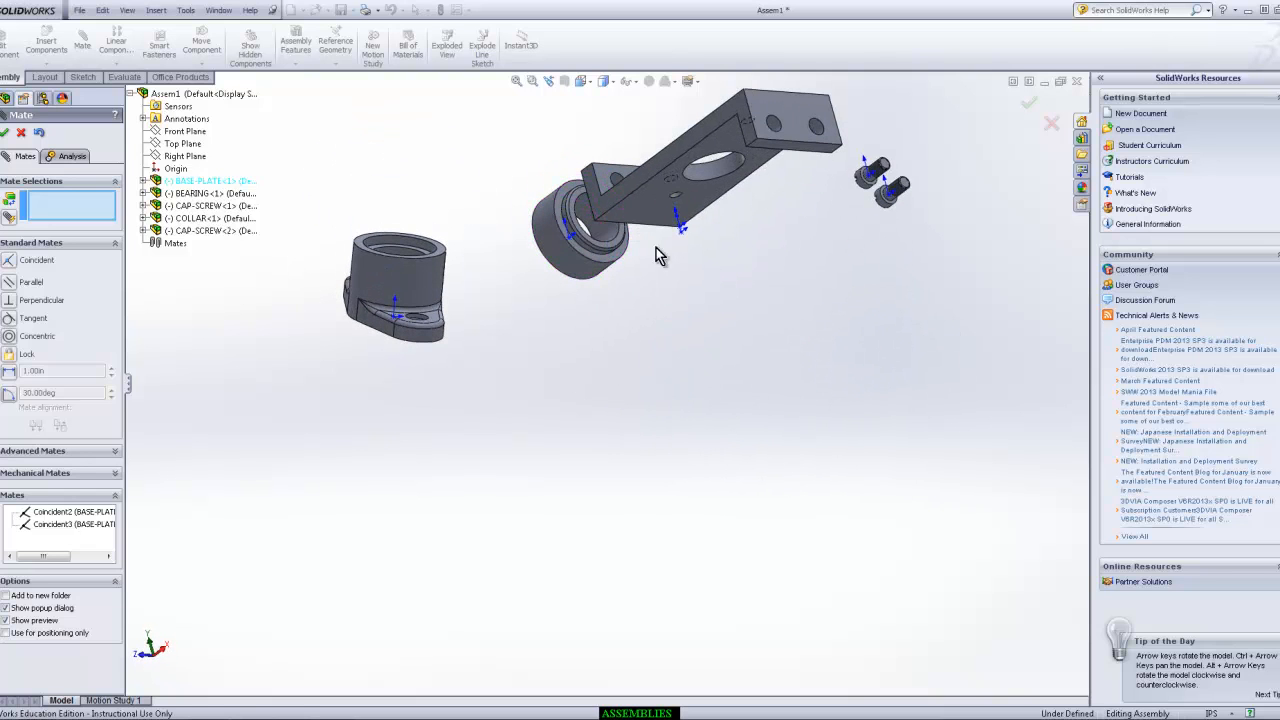
{"action": "left_click", "coordinate": [692, 197]}
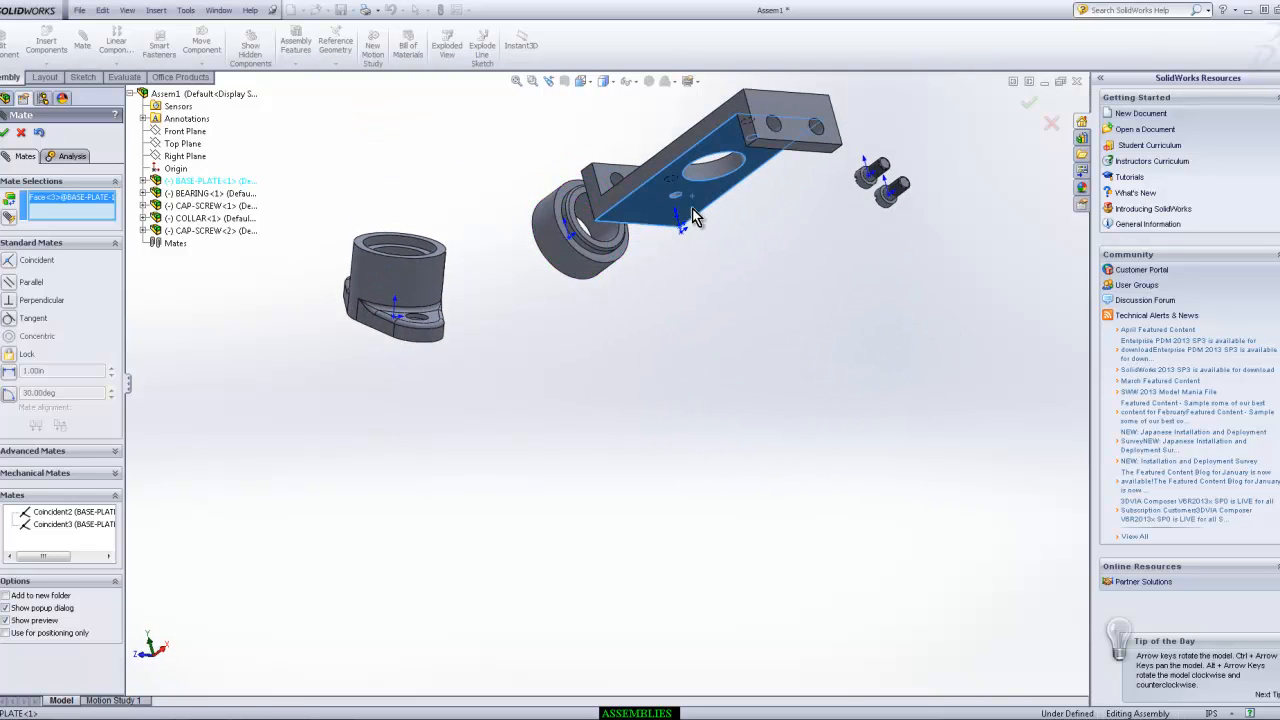
{"action": "left_click", "coordinate": [185, 150]}
{"action": "middle_click_drag", "start_coordinate": [860, 300], "coordinate": [877, 437]}
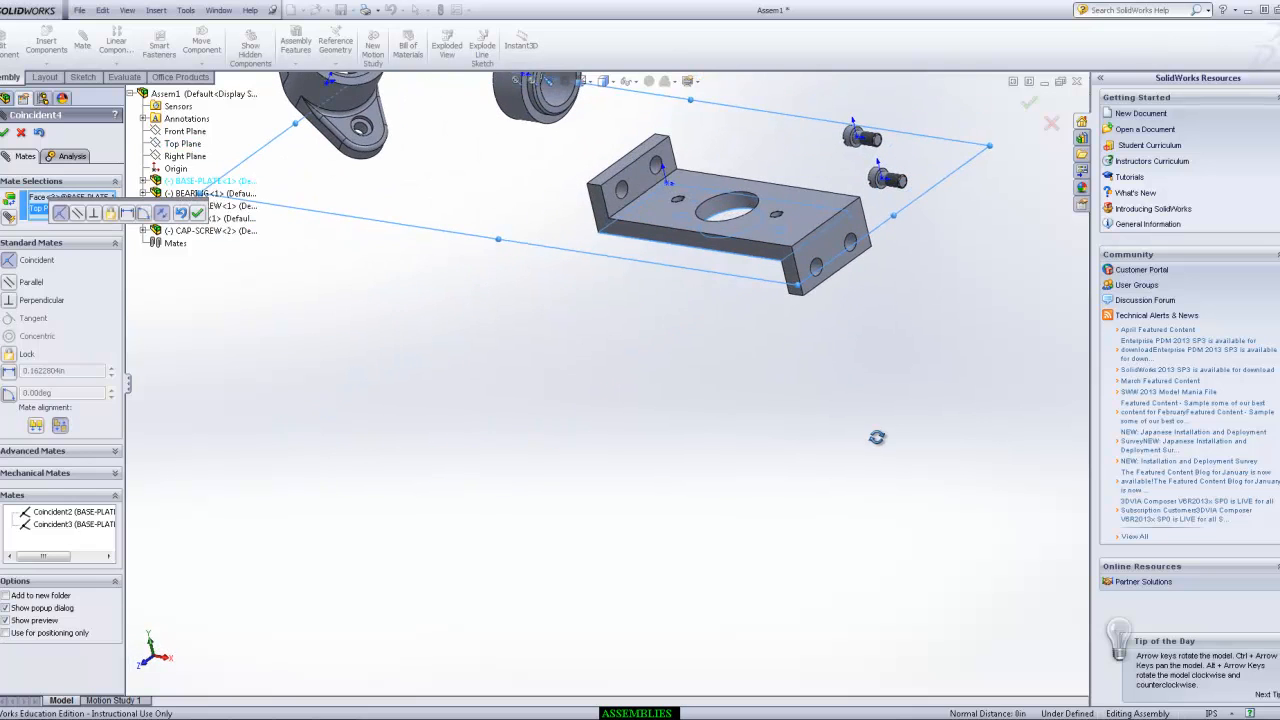
{"action": "left_click", "coordinate": [1028, 103]}
{"action": "scroll", "coordinate": [738, 150], "scroll_direction": "up", "scroll_amount": 4}
{"action": "middle_click_drag", "start_coordinate": [722, 290], "coordinate": [752, 310]}
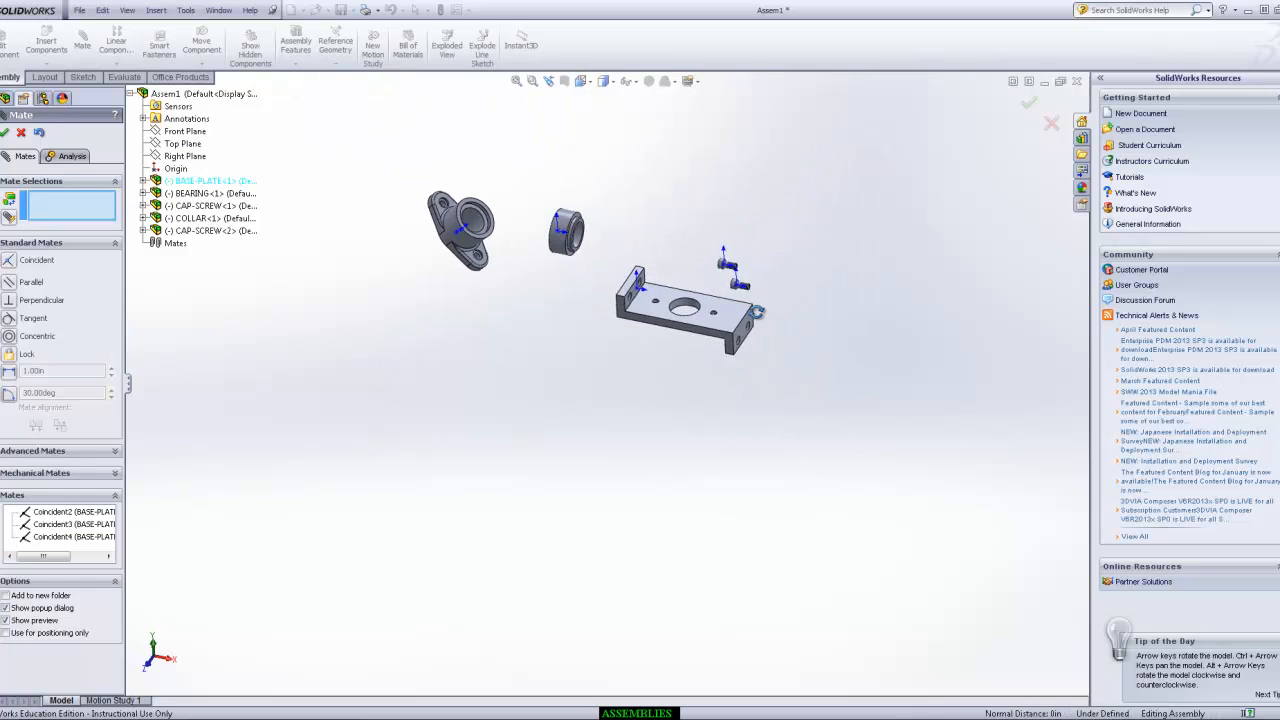
{"action": "scroll", "coordinate": [719, 266], "scroll_direction": "down", "scroll_amount": 3}
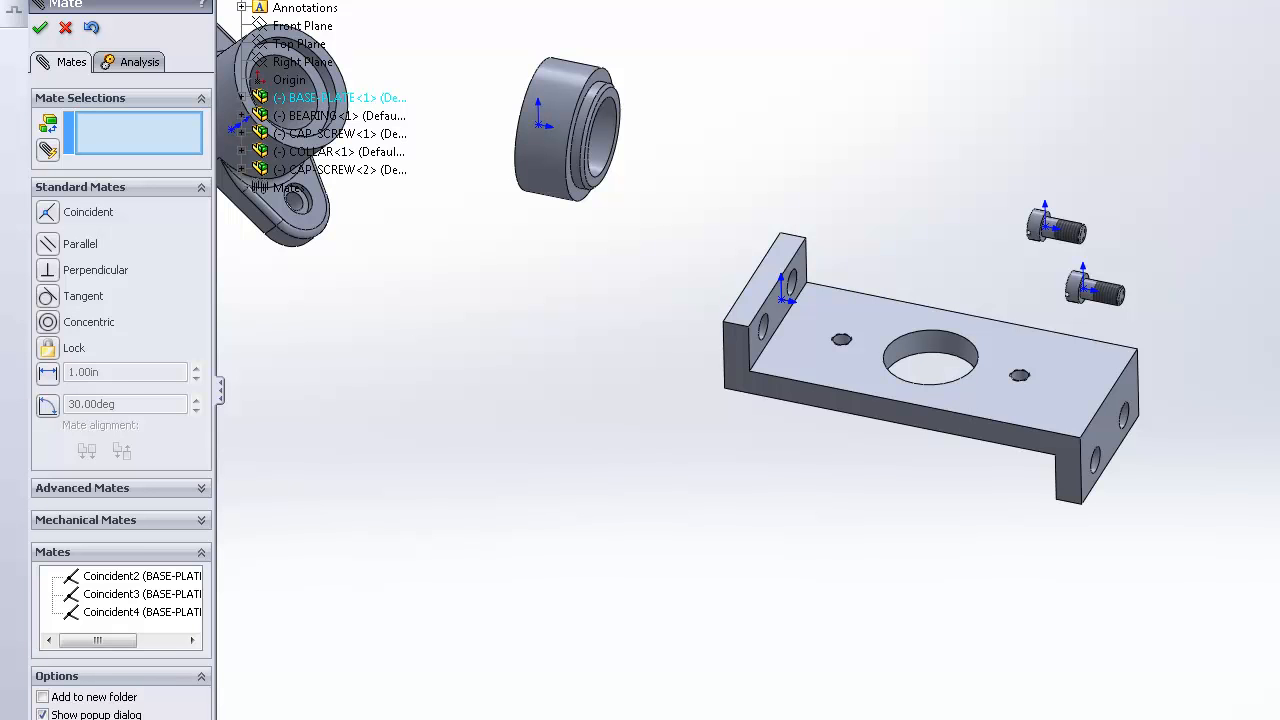
{"action": "left_click", "coordinate": [40, 27]}
Step: Start a new mate and review the advanced and mechanical mate types before returning to the standard ones
{"action": "mouse_move", "coordinate": [596, 371]}
{"action": "middle_mouse_down"}
{"action": "mouse_move", "coordinate": [541, 381]}
{"action": "mouse_move", "coordinate": [592, 362]}
{"action": "middle_mouse_up"}
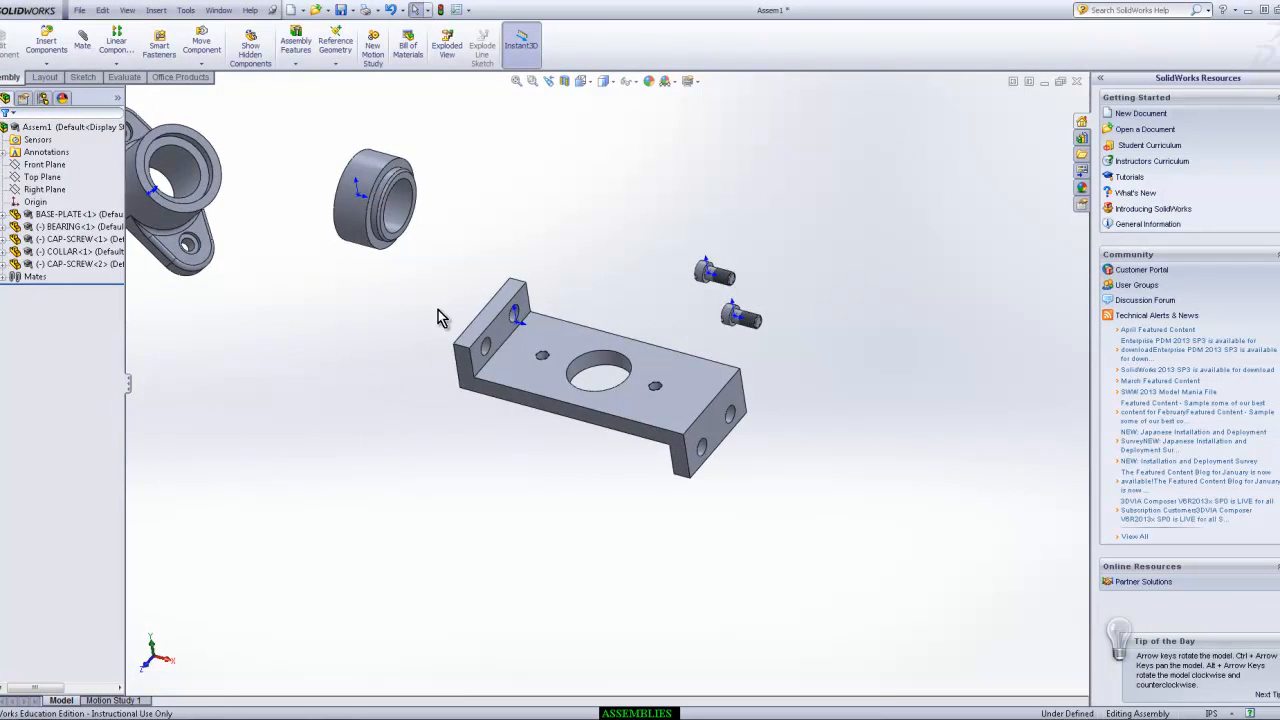
{"action": "scroll", "coordinate": [600, 345], "scroll_direction": "up", "scroll_amount": 3}
{"action": "scroll", "coordinate": [436, 308], "scroll_direction": "down", "scroll_amount": 1}
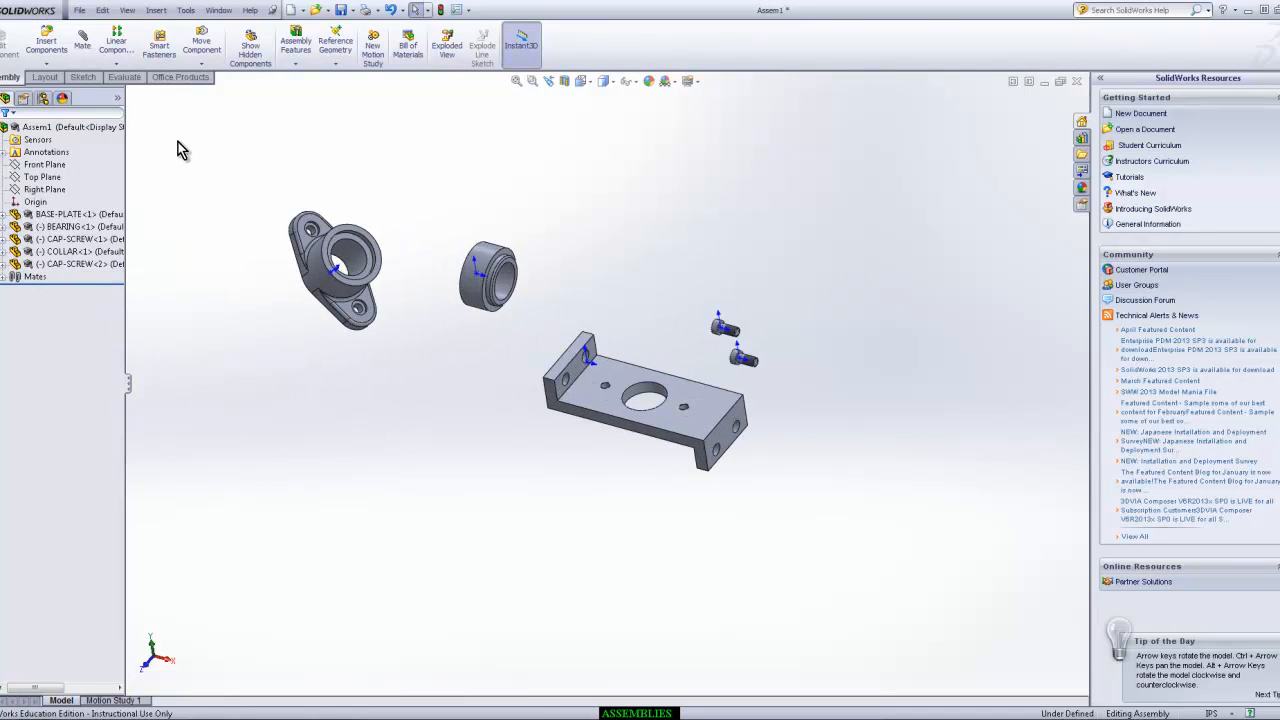
{"action": "left_click", "coordinate": [86, 48]}
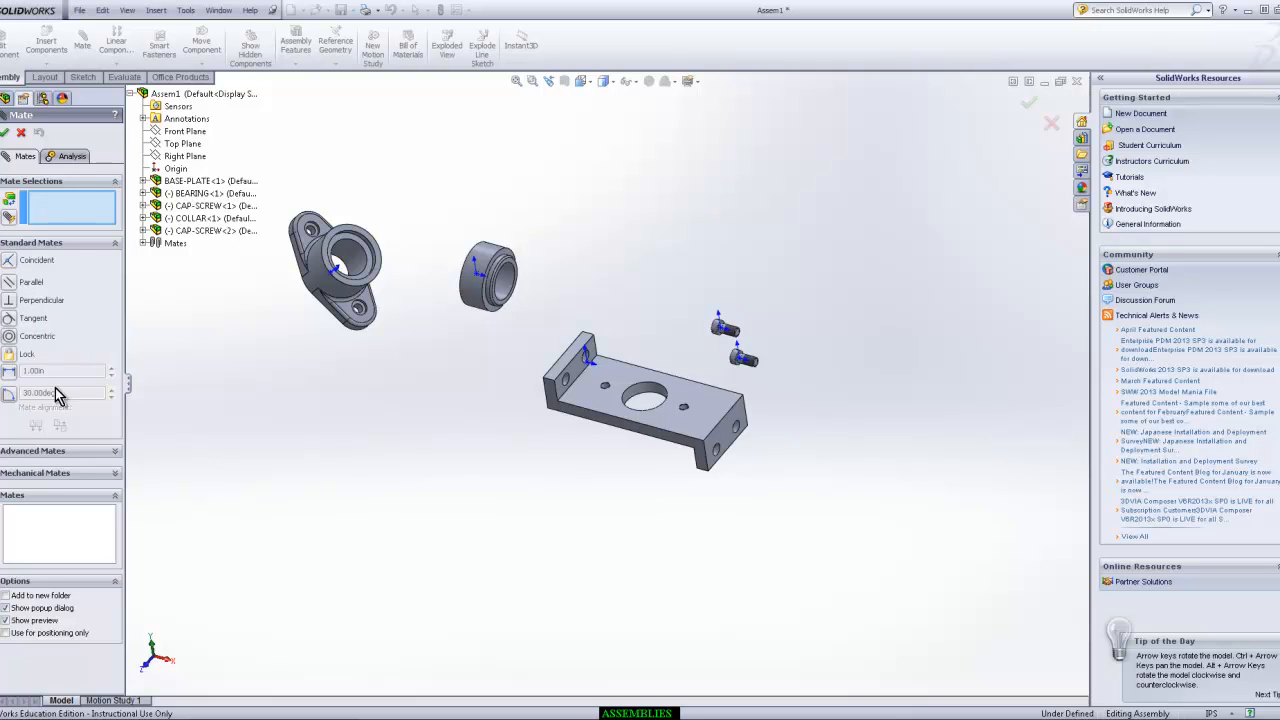
{"action": "left_click", "coordinate": [66, 451]}
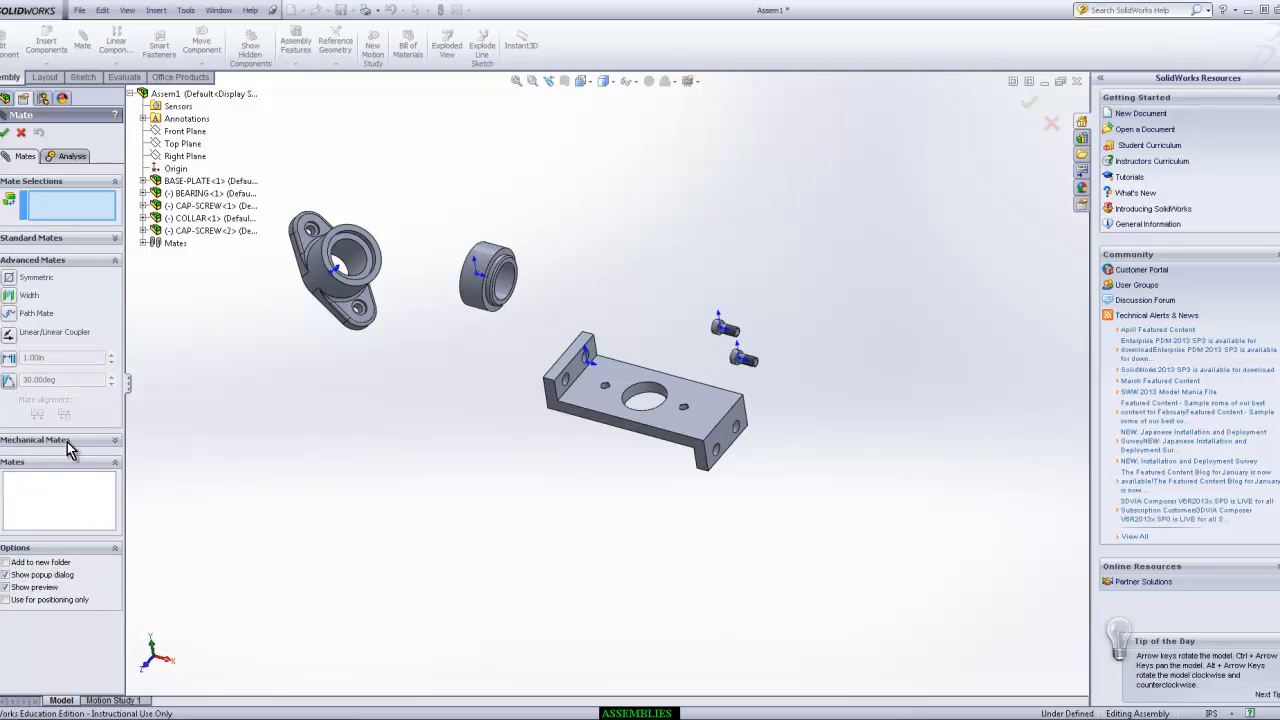
{"action": "left_click", "coordinate": [64, 441]}
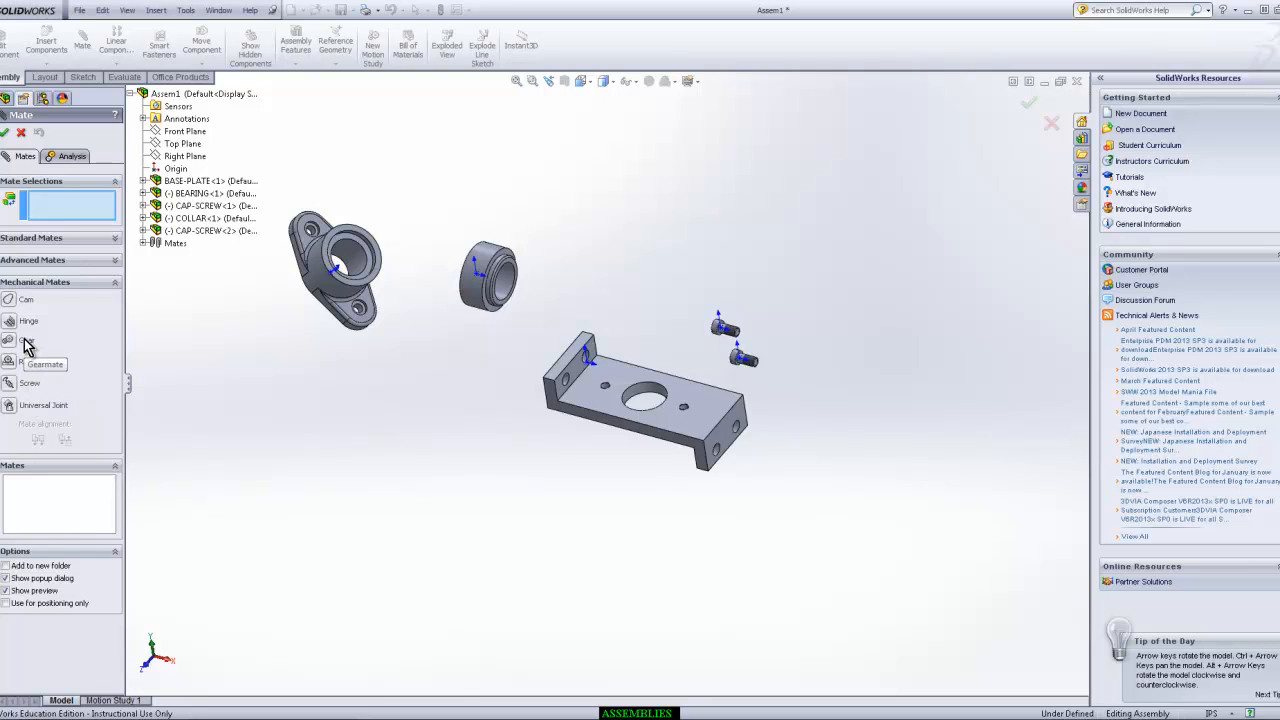
{"action": "left_click", "coordinate": [72, 240]}
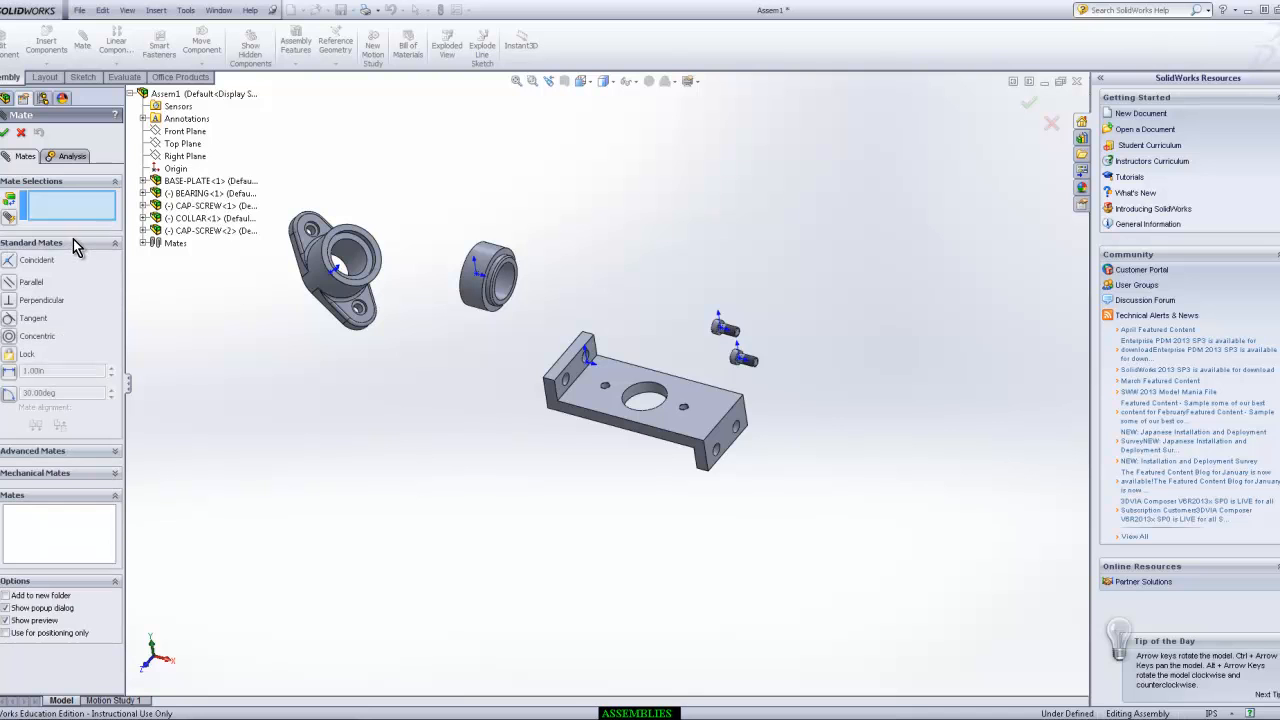
Step: Add a concentric mate between one of the bearing's flange holes and the base plate's small hole nearest the upturned end
{"action": "scroll", "coordinate": [610, 270], "scroll_direction": "down", "scroll_amount": 2}
{"action": "scroll", "coordinate": [523, 343], "scroll_direction": "up", "scroll_amount": 2}
{"action": "scroll", "coordinate": [407, 367], "scroll_direction": "down", "scroll_amount": 1}
{"action": "scroll", "coordinate": [407, 368], "scroll_direction": "up", "scroll_amount": 3}
{"action": "scroll", "coordinate": [417, 377], "scroll_direction": "down", "scroll_amount": 2}
{"action": "scroll", "coordinate": [575, 418], "scroll_direction": "down", "scroll_amount": 3}
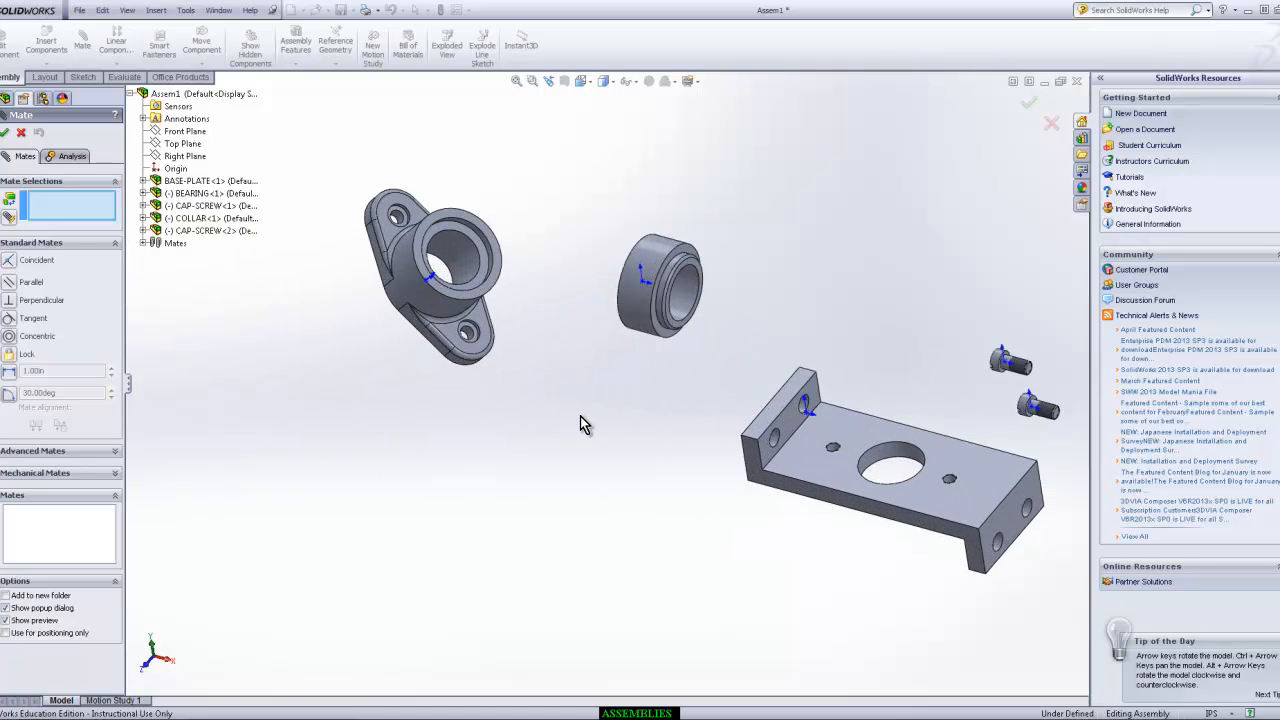
{"action": "scroll", "coordinate": [556, 390], "scroll_direction": "down", "scroll_amount": 2}
{"action": "scroll", "coordinate": [620, 440], "scroll_direction": "up", "scroll_amount": 3}
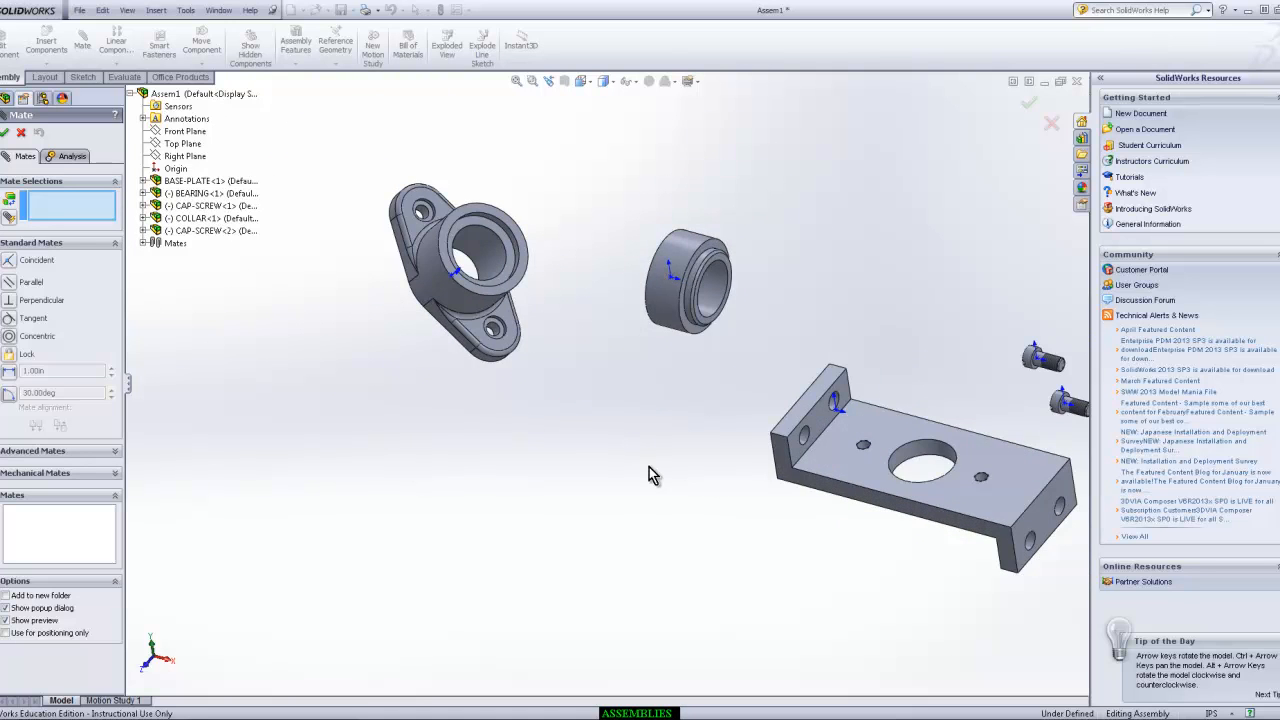
{"action": "scroll", "coordinate": [600, 420], "scroll_direction": "down", "scroll_amount": 3}
{"action": "scroll", "coordinate": [570, 398], "scroll_direction": "up", "scroll_amount": 2}
{"action": "scroll", "coordinate": [562, 394], "scroll_direction": "down", "scroll_amount": 2}
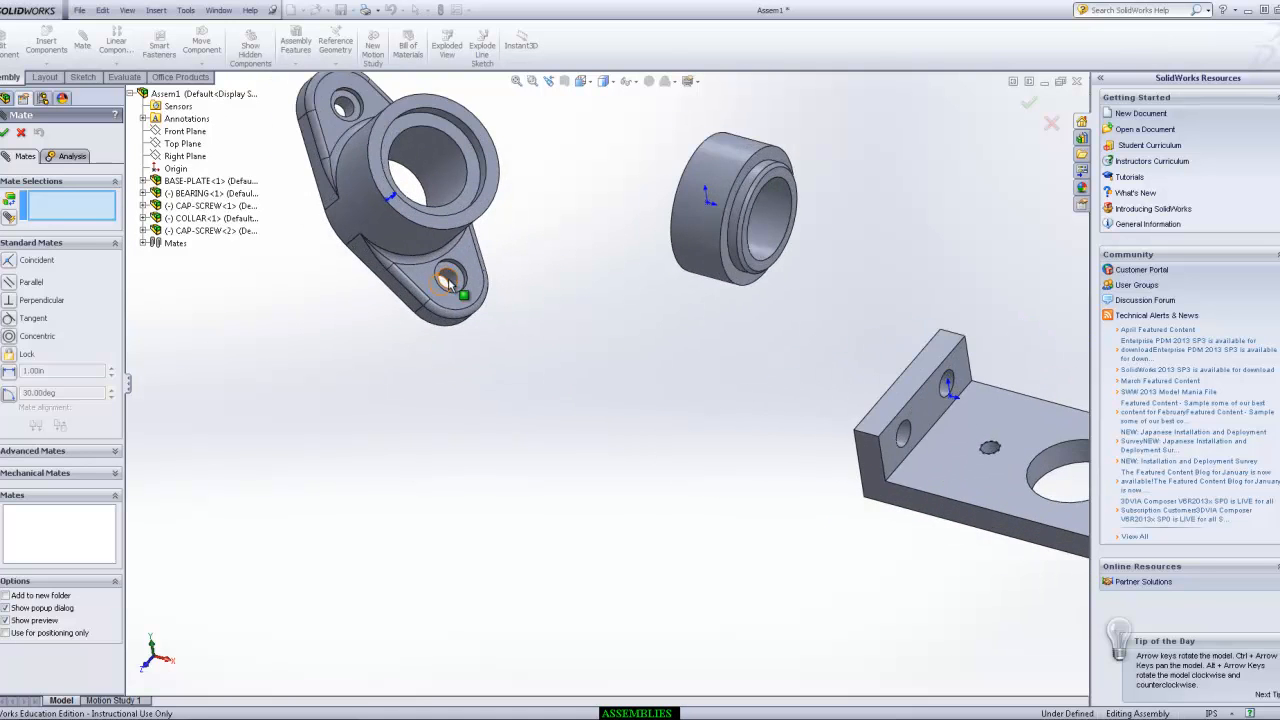
{"action": "left_click", "coordinate": [444, 281]}
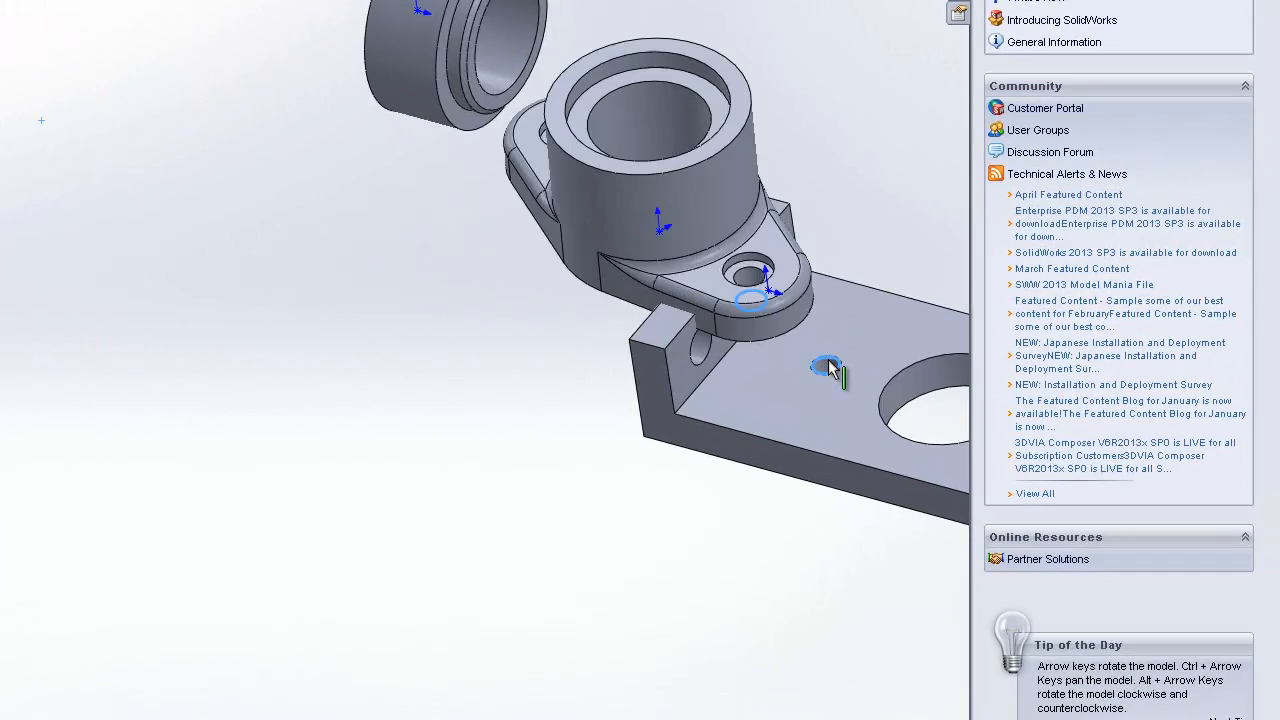
{"action": "left_click", "coordinate": [828, 366]}
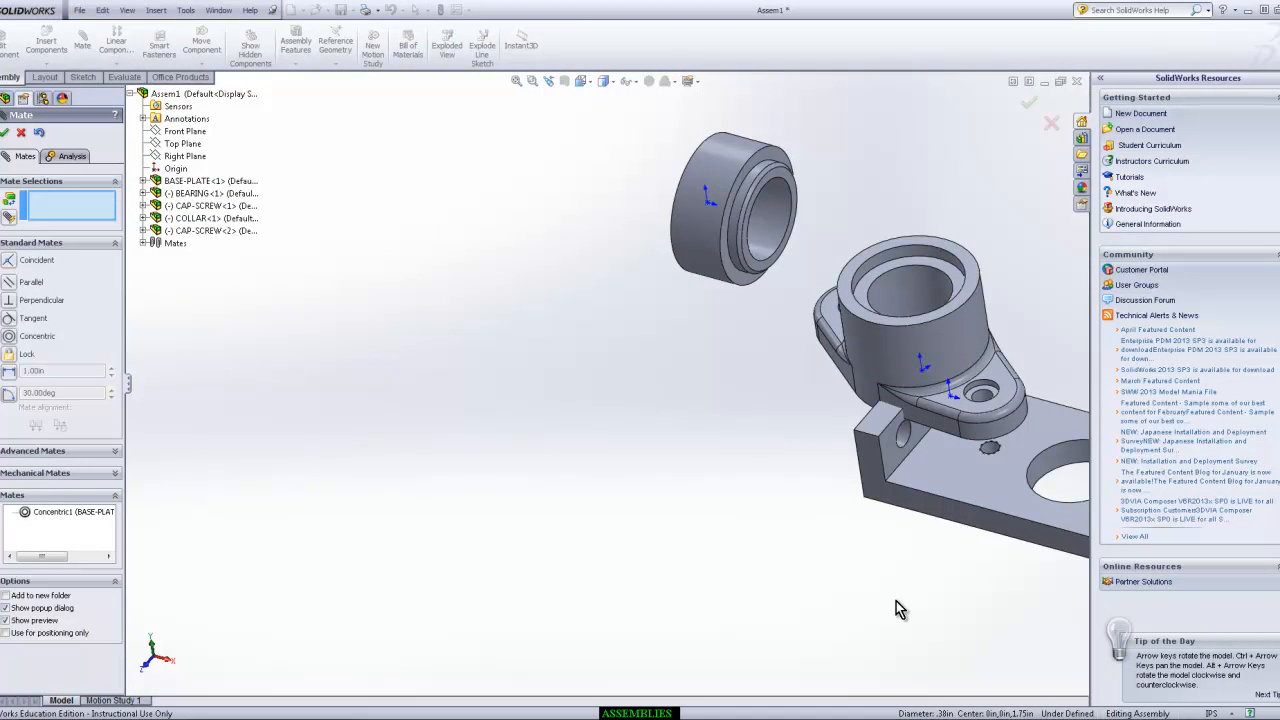
{"action": "left_click", "coordinate": [5, 132]}
Step: Move the bearing up off the base plate and swing it about the mated hole's axis to test its remaining freedom
{"action": "left_click_drag", "start_coordinate": [907, 347], "coordinate": [978, 214]}
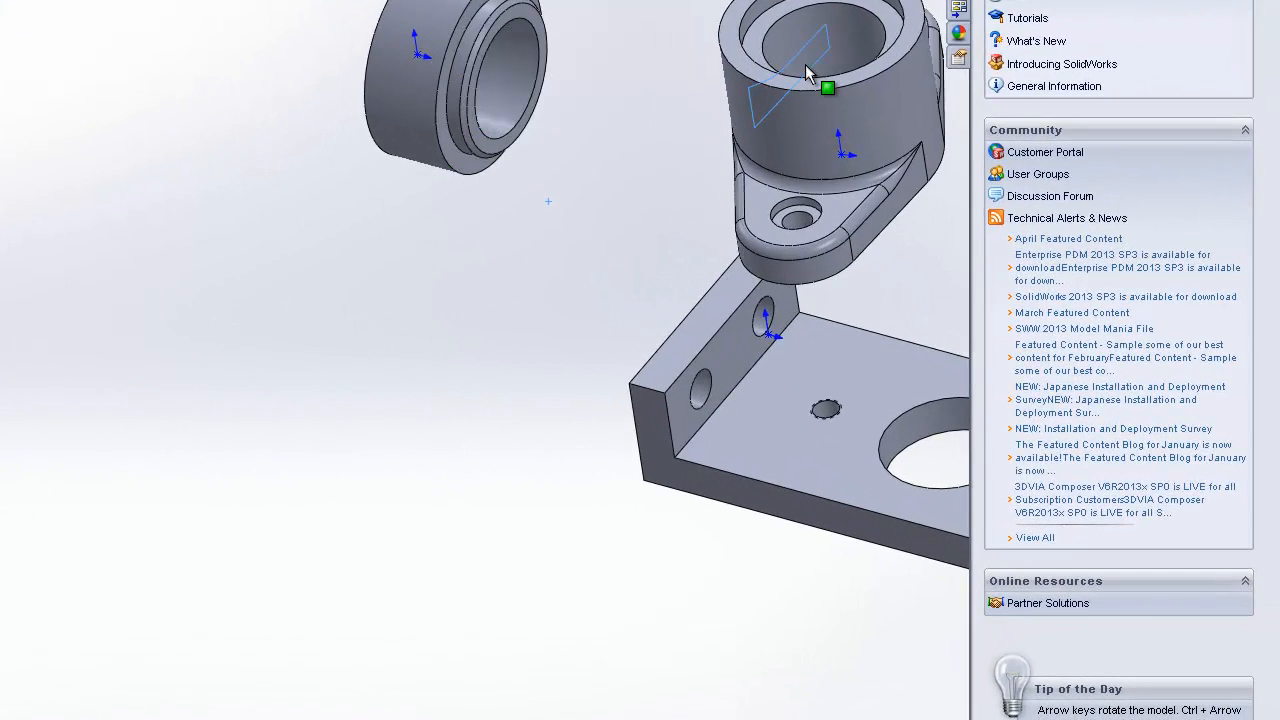
{"action": "left_click_drag", "start_coordinate": [806, 72], "coordinate": [790, 72]}
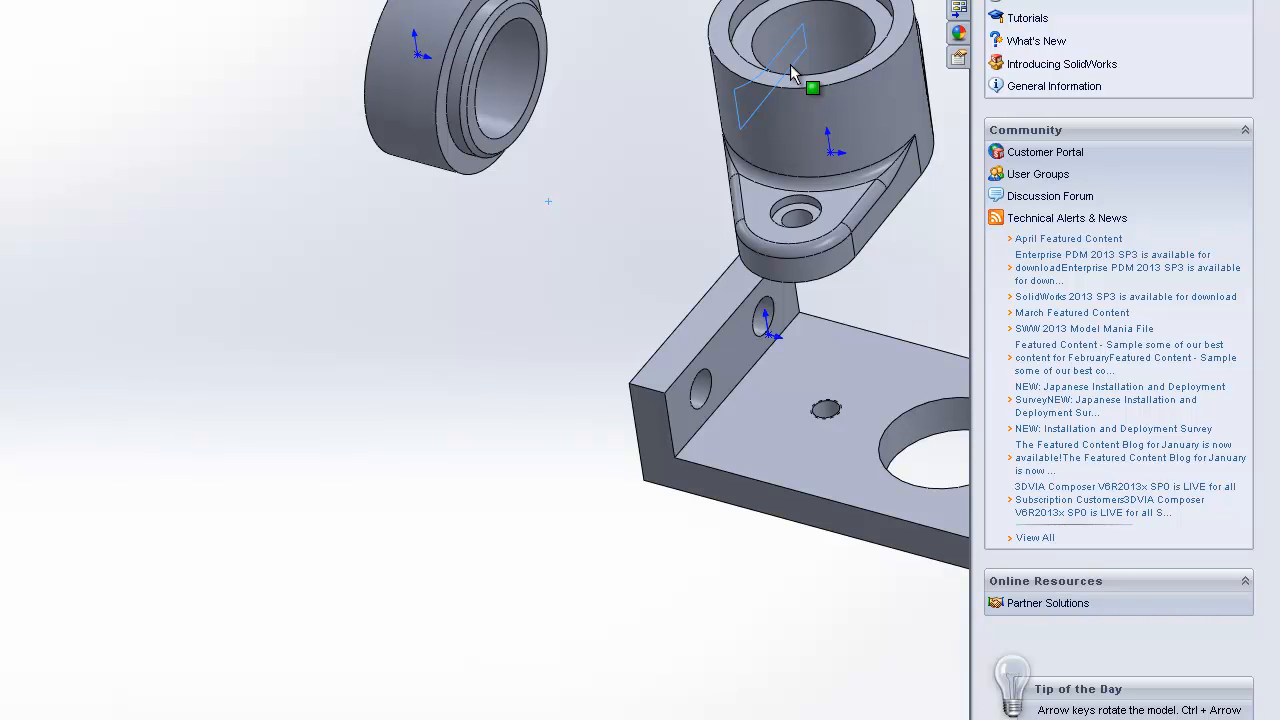
{"action": "left_click_drag", "start_coordinate": [790, 72], "coordinate": [728, 105]}
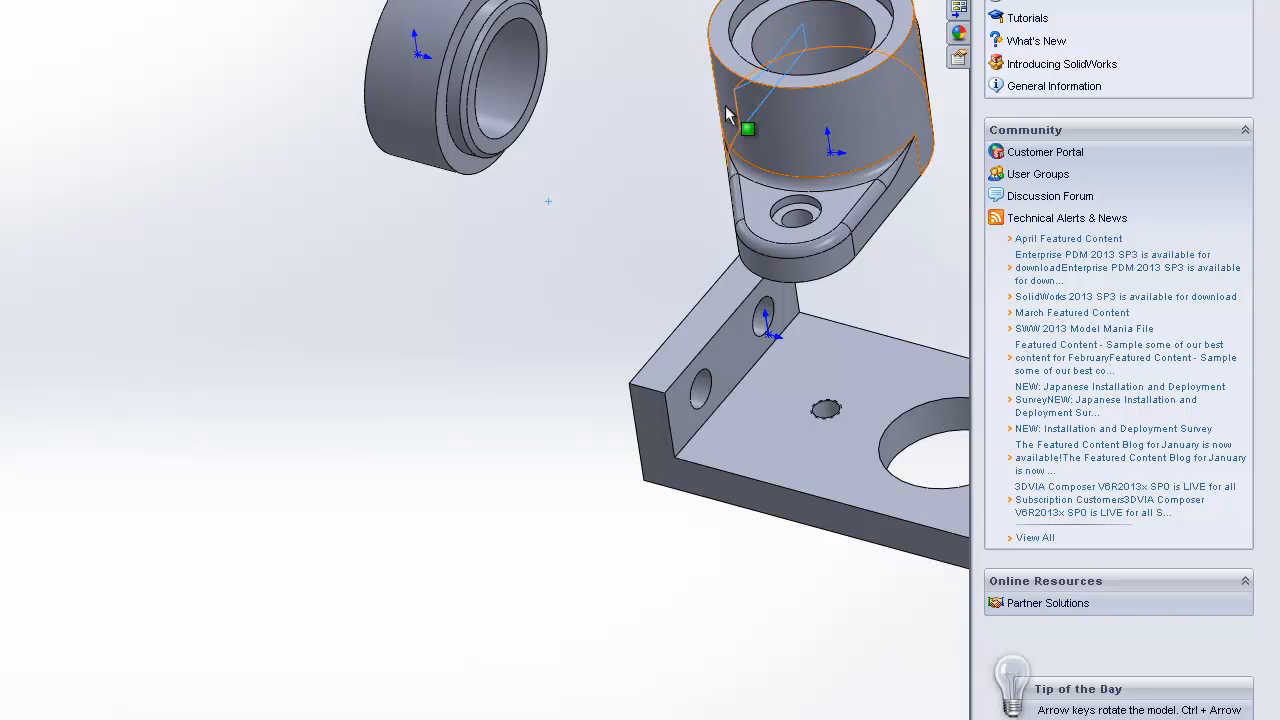
Step: Add a coincident mate between the bearing's underside and the base plate's top face, and finish mating
{"action": "middle_click_drag", "start_coordinate": [834, 523], "coordinate": [771, 206]}
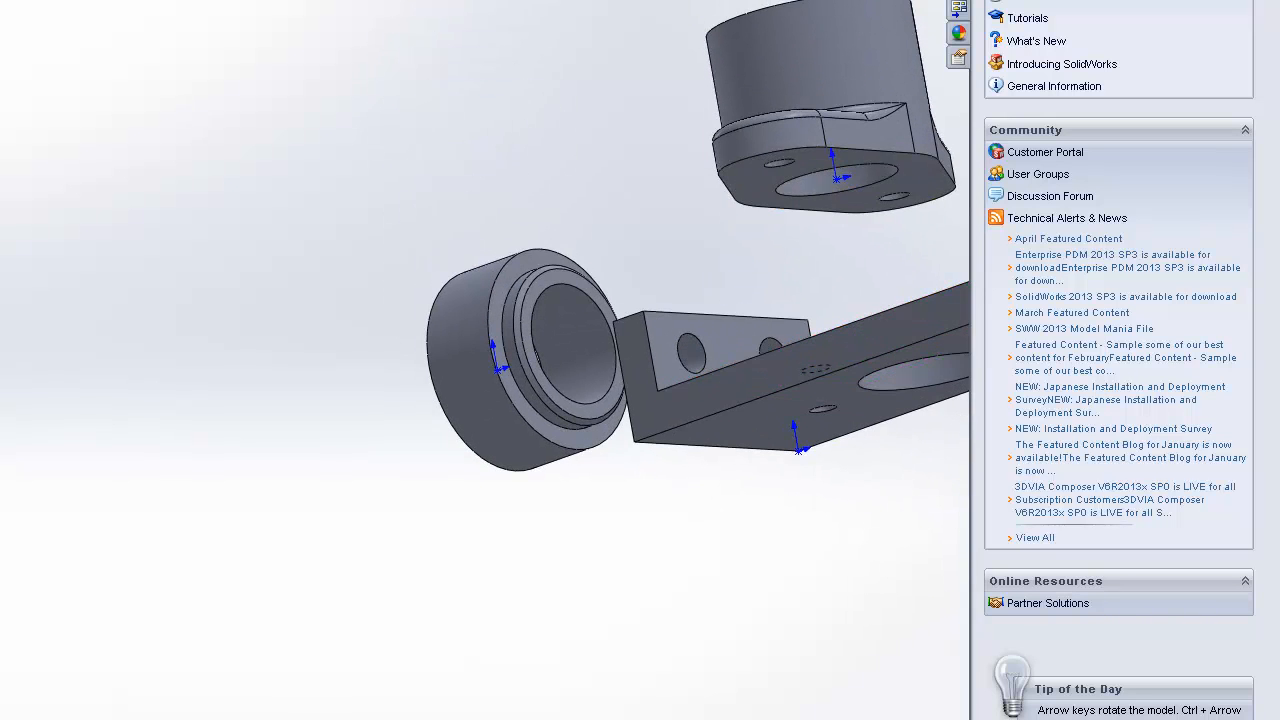
{"action": "left_click", "coordinate": [777, 197]}
{"action": "middle_click_drag", "start_coordinate": [569, 157], "coordinate": [660, 330]}
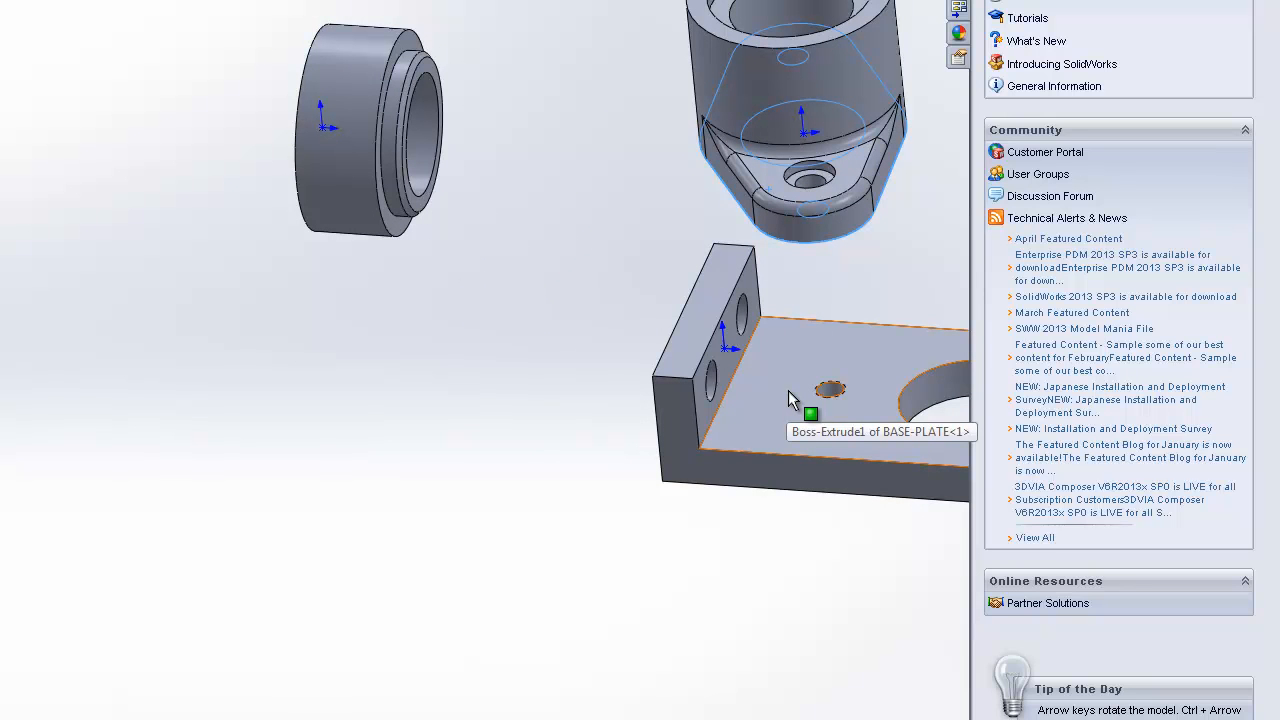
{"action": "left_click", "coordinate": [790, 398]}
{"action": "left_click", "coordinate": [947, 424]}
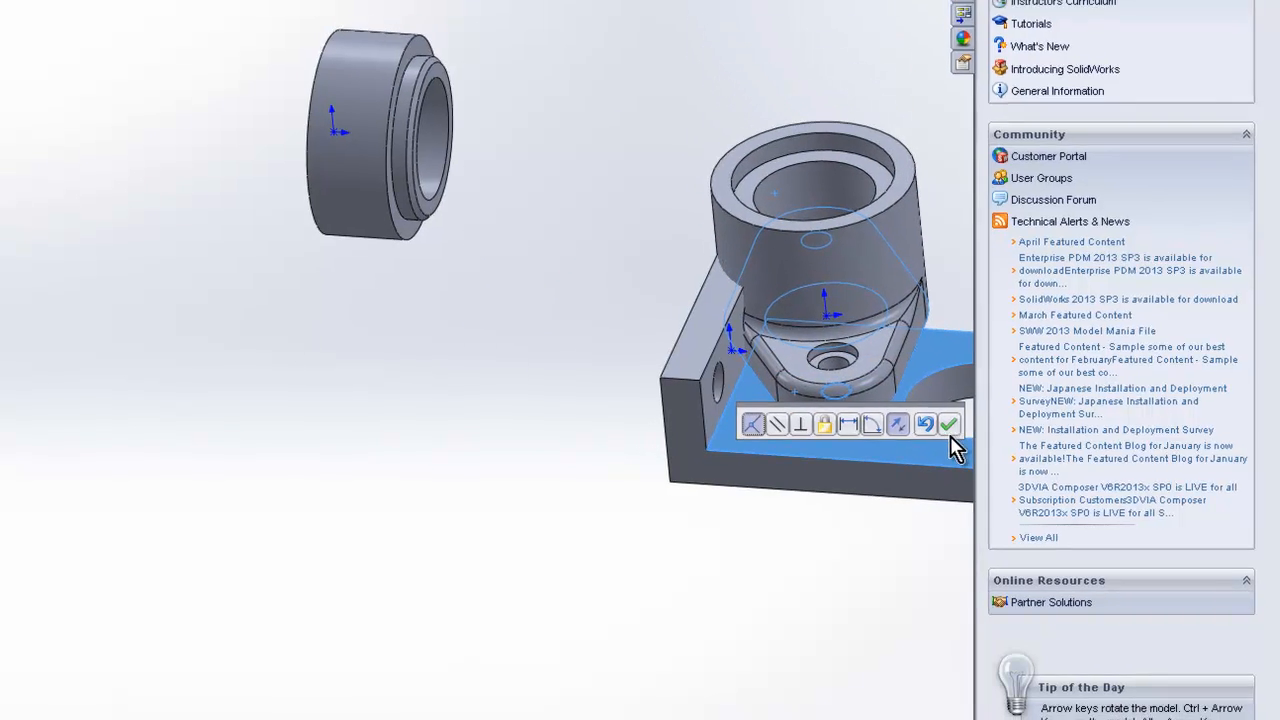
{"action": "scroll", "coordinate": [942, 545], "scroll_direction": "up", "scroll_amount": 4}
{"action": "scroll", "coordinate": [724, 400], "scroll_direction": "down", "scroll_amount": 4}
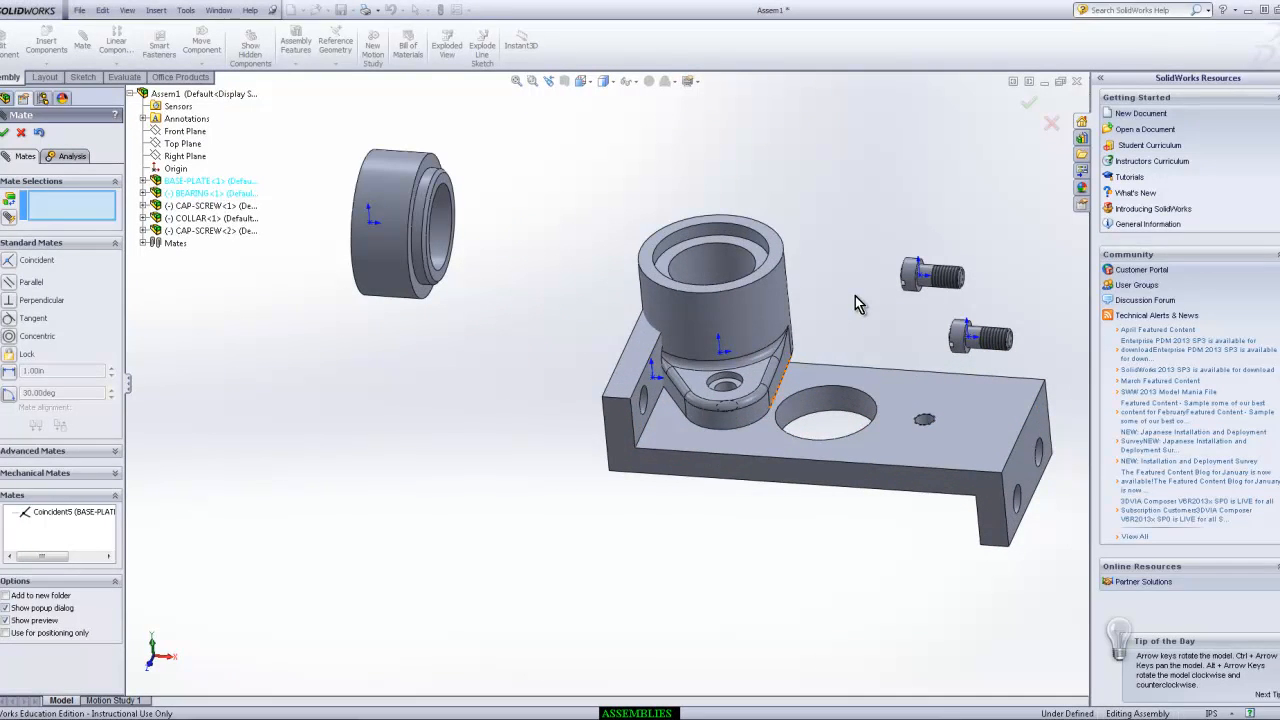
{"action": "key", "text": "Escape"}
Step: Swing the bearing across the base plate about its mated hole, toward the plate's other small hole
{"action": "left_click_drag", "start_coordinate": [726, 316], "coordinate": [908, 203]}
{"action": "left_click", "coordinate": [690, 205]}
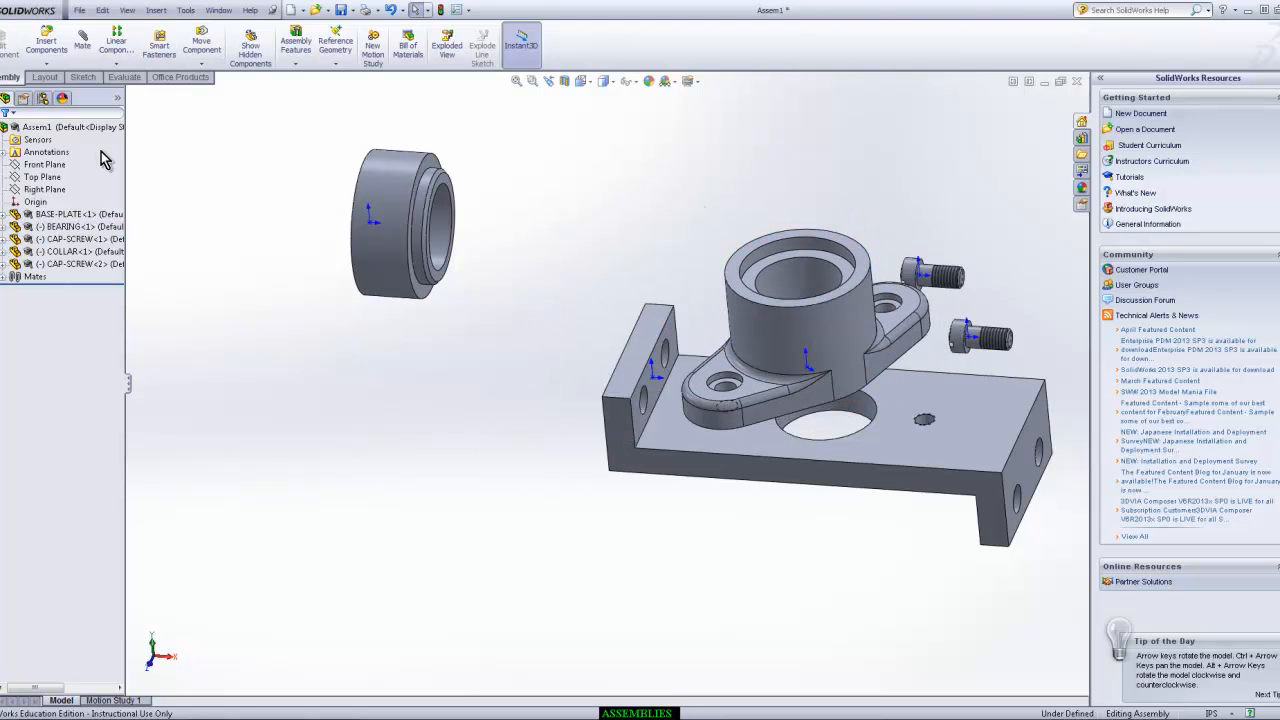
Step: Add a concentric mate between the bearing's free flange hole and the base plate's other small hole, and finish mating
{"action": "left_click", "coordinate": [88, 50]}
{"action": "middle_click_drag", "start_coordinate": [560, 330], "coordinate": [777, 268]}
{"action": "left_click", "coordinate": [765, 270]}
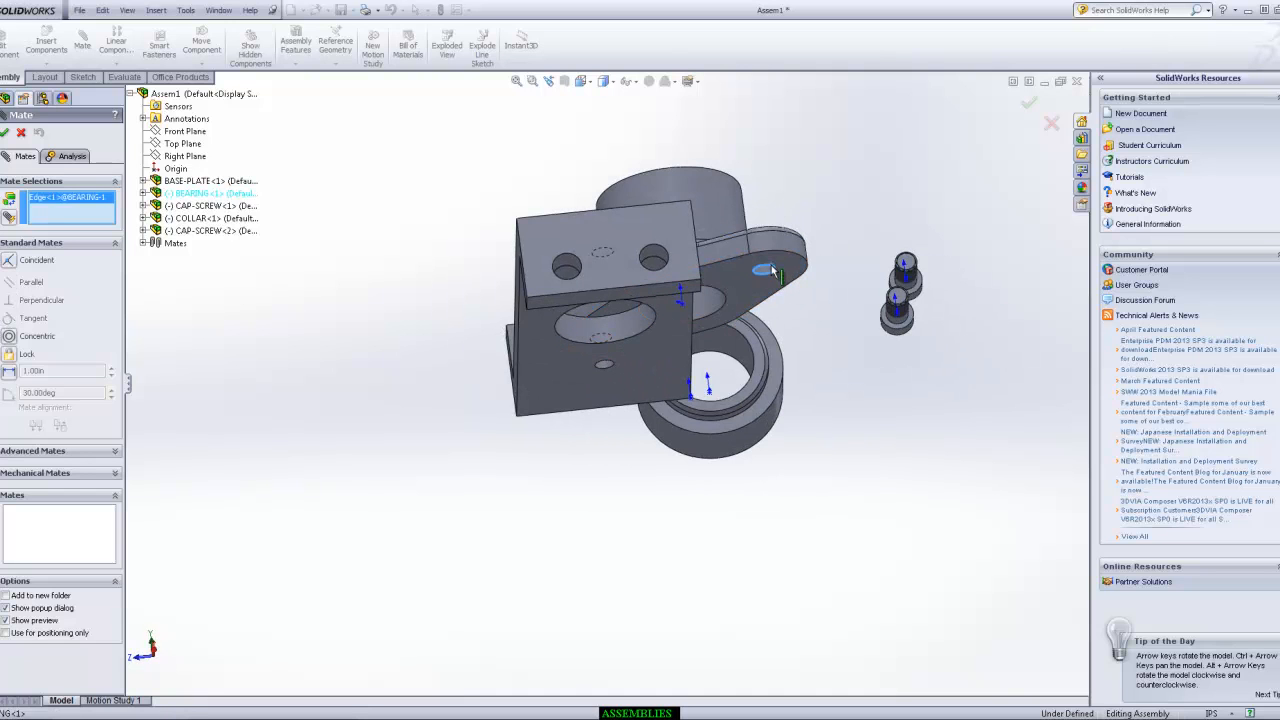
{"action": "middle_click_drag", "start_coordinate": [394, 194], "coordinate": [560, 320]}
{"action": "left_click", "coordinate": [1048, 440]}
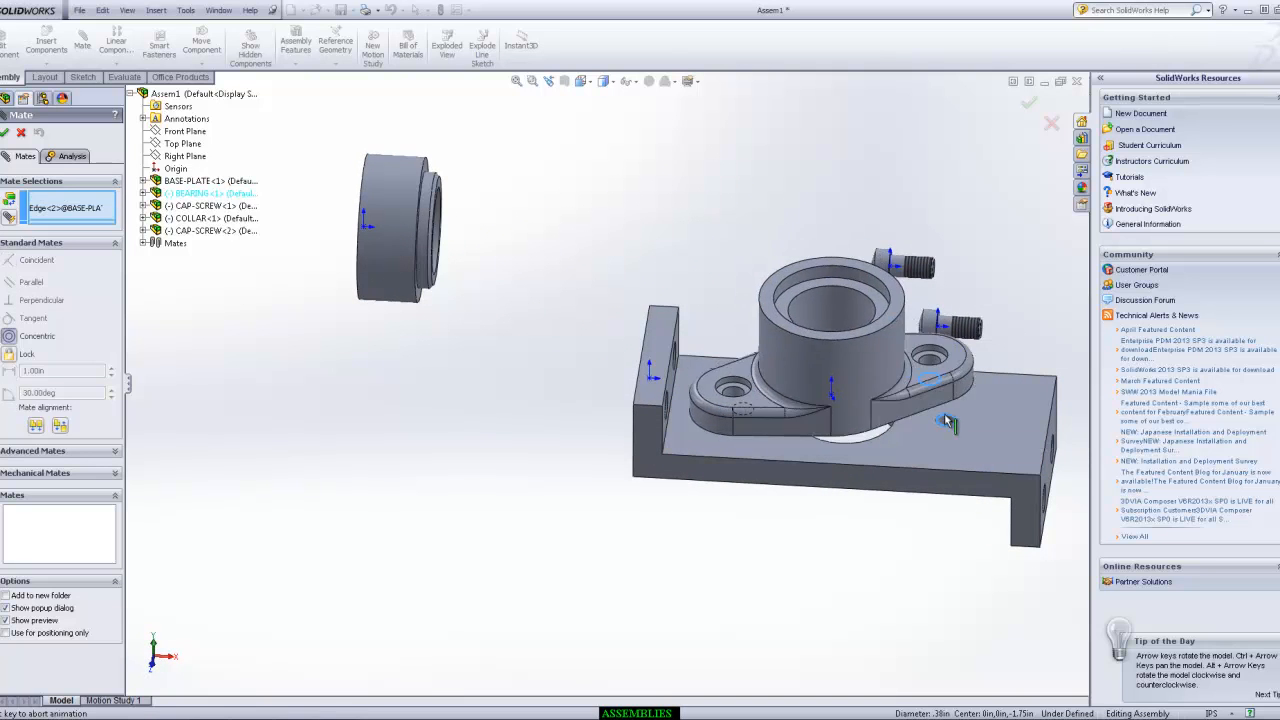
{"action": "left_click", "coordinate": [1035, 438]}
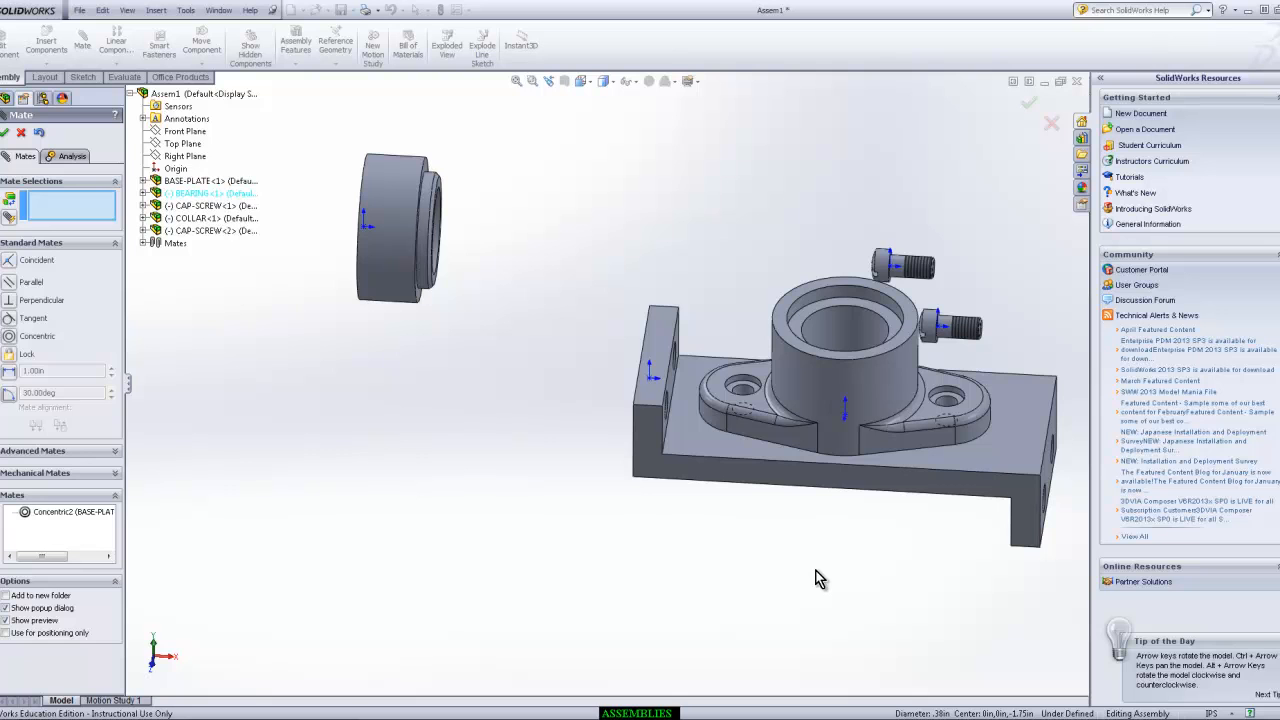
{"action": "left_click", "coordinate": [1029, 104]}
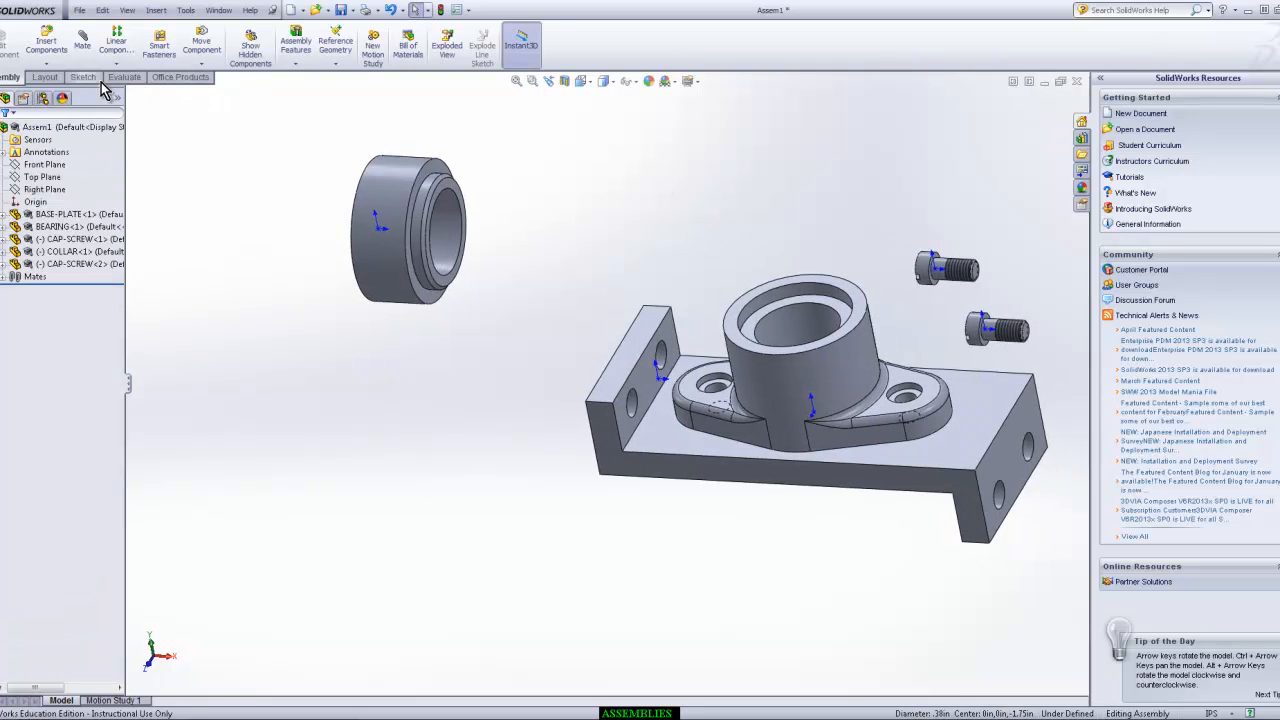
Step: Add a coincident mate between the collar's shoulder face and the bearing's top rim face
{"action": "left_click", "coordinate": [82, 40]}
{"action": "scroll", "coordinate": [446, 112], "scroll_direction": "down", "scroll_amount": 3}
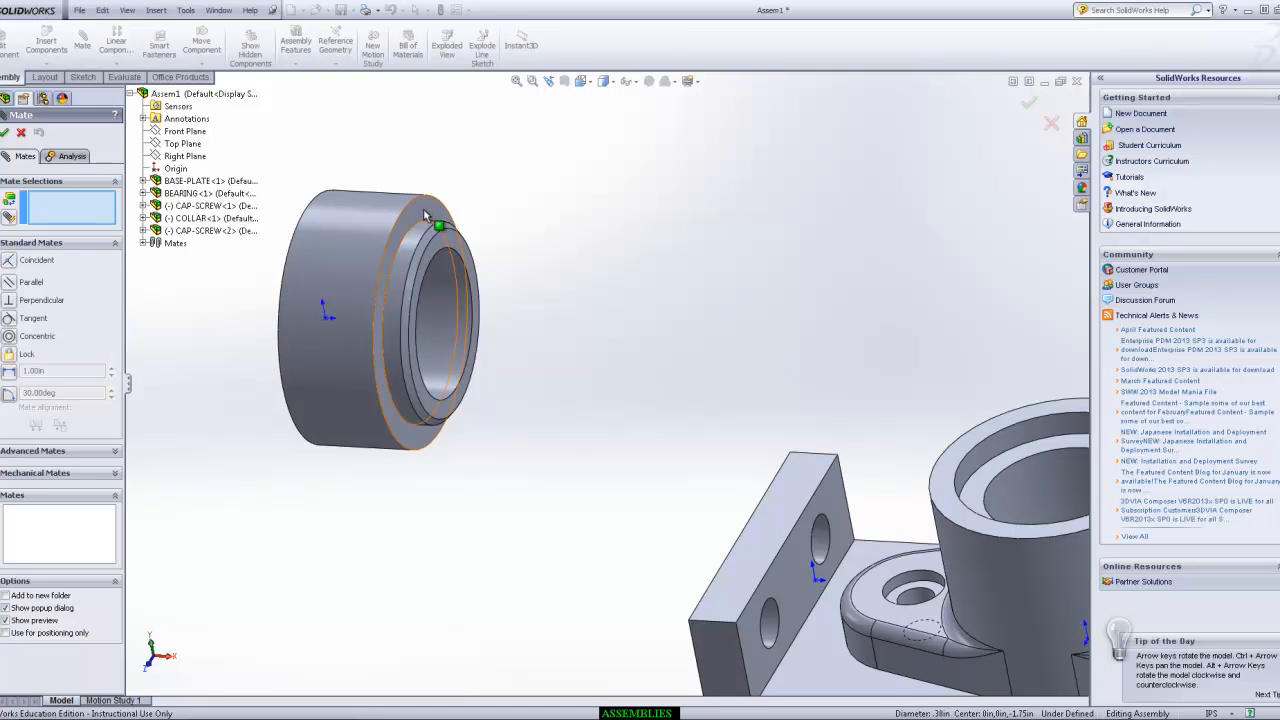
{"action": "left_click", "coordinate": [424, 215]}
{"action": "scroll", "coordinate": [873, 335], "scroll_direction": "up", "scroll_amount": 4}
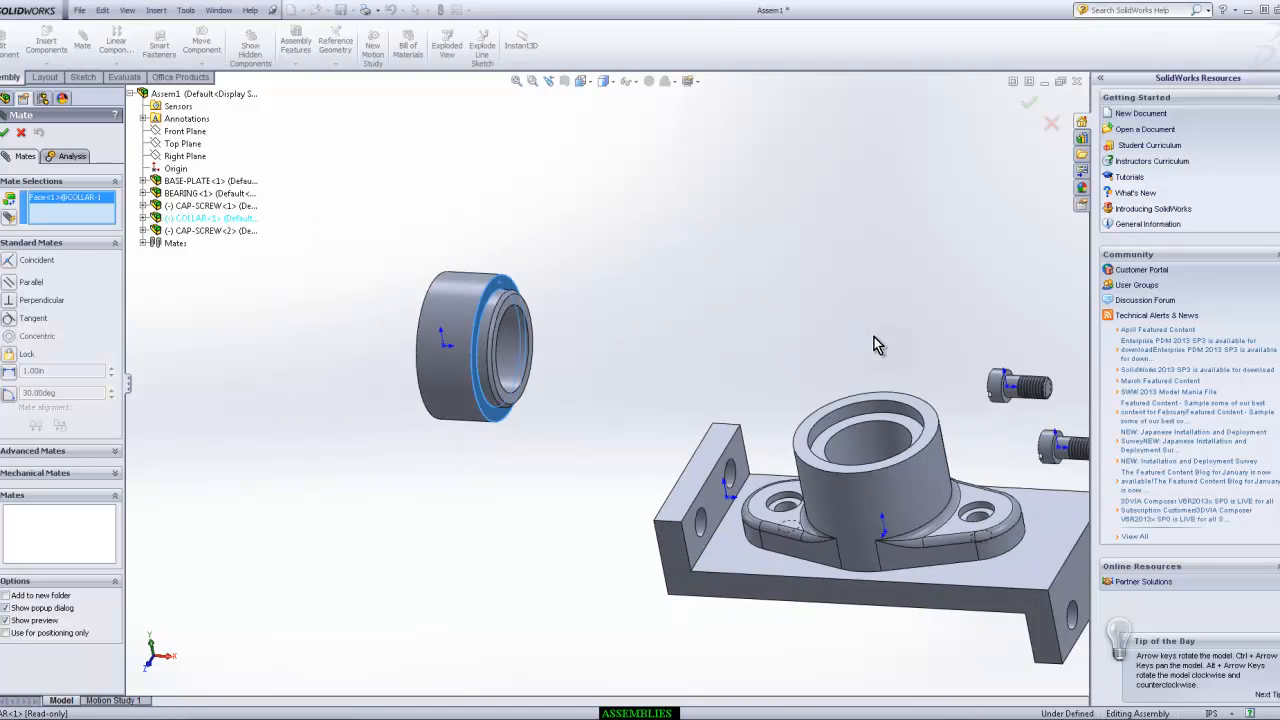
{"action": "scroll", "coordinate": [694, 507], "scroll_direction": "down", "scroll_amount": 5}
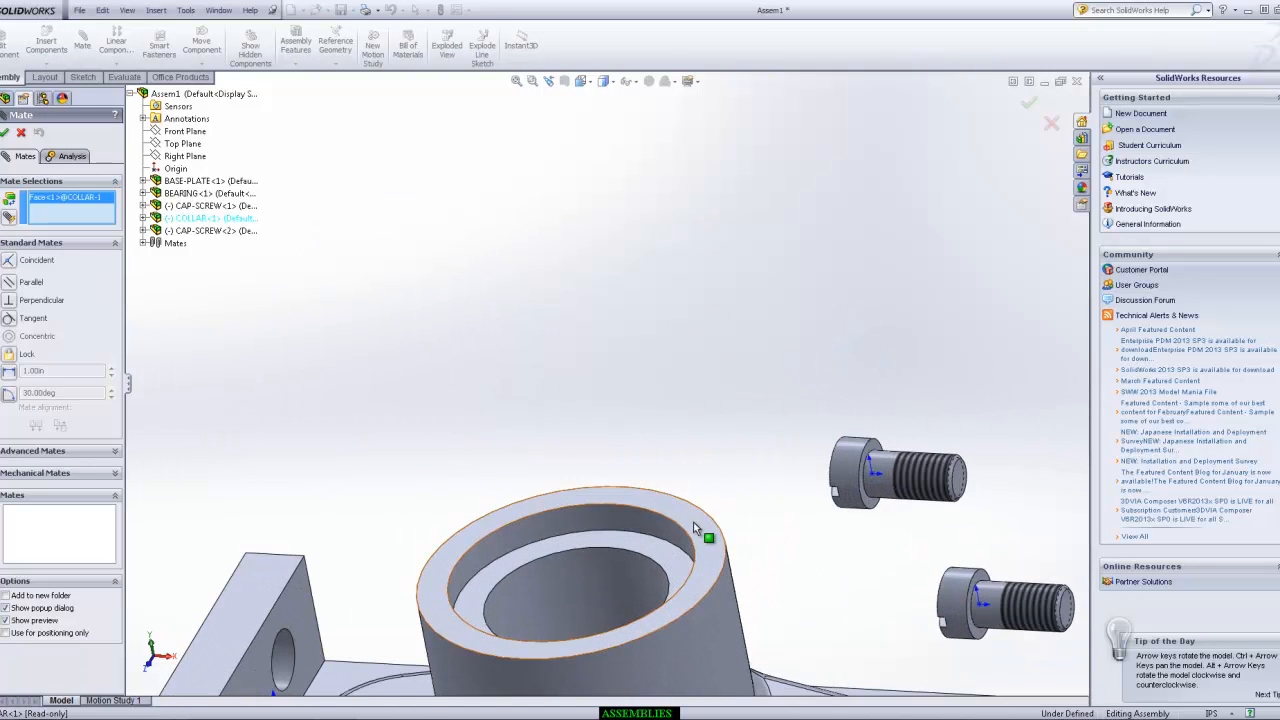
{"action": "left_click", "coordinate": [694, 522]}
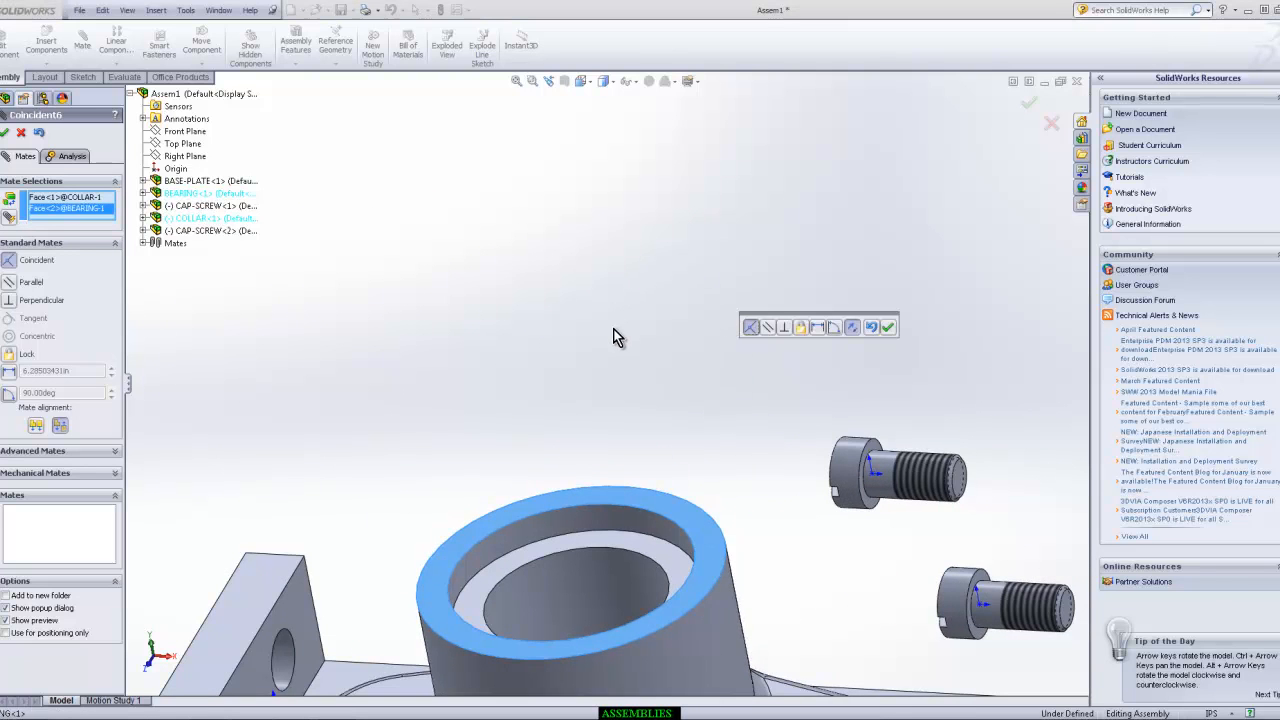
{"action": "scroll", "coordinate": [604, 345], "scroll_direction": "up", "scroll_amount": 4}
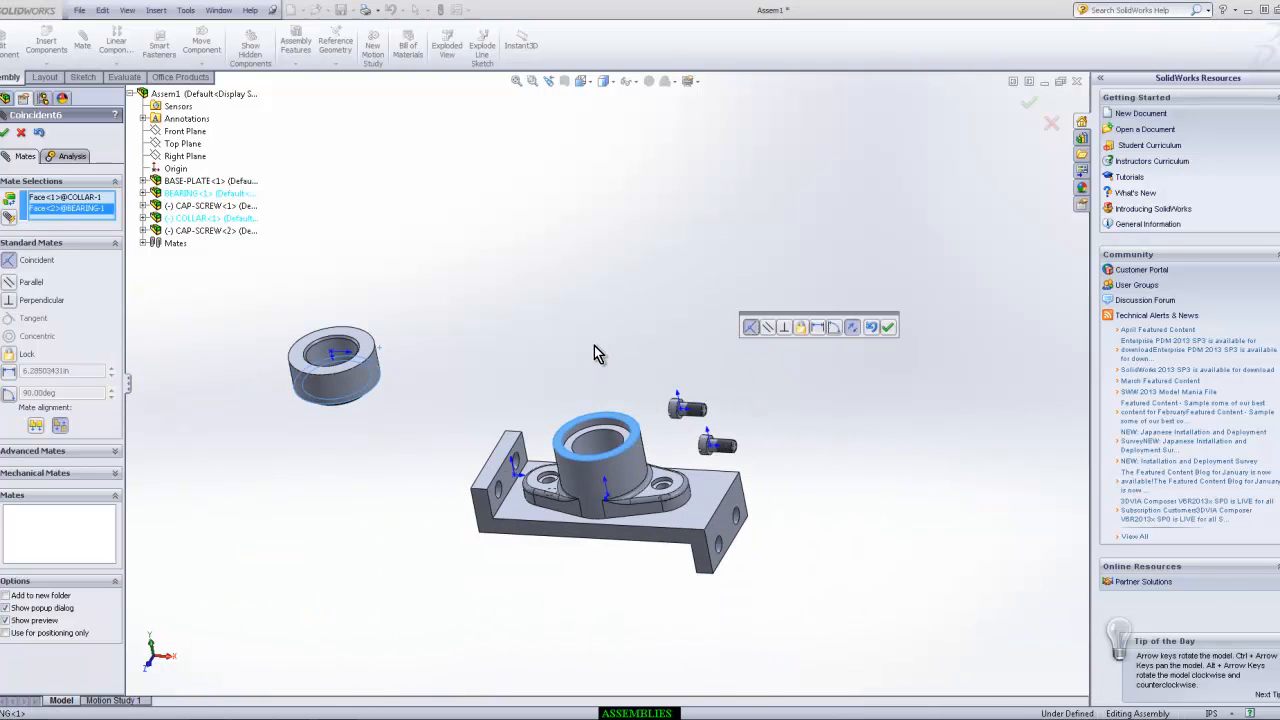
{"action": "left_click", "coordinate": [888, 328]}
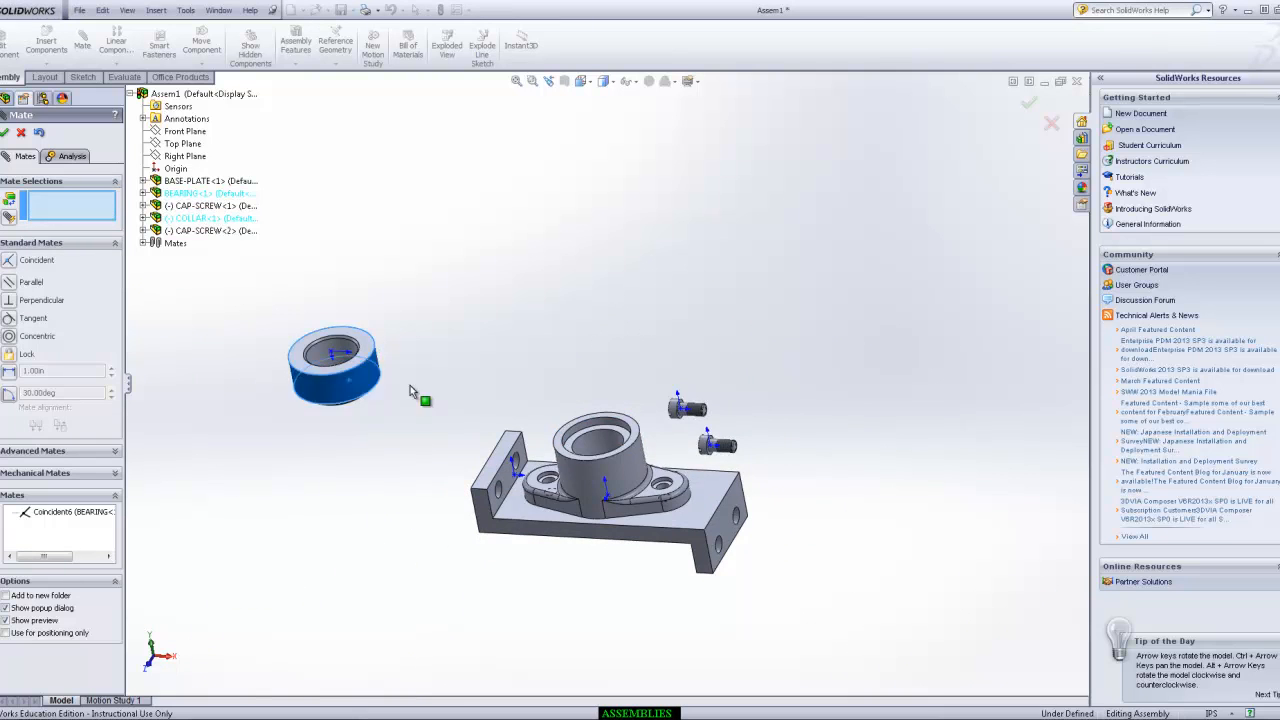
Step: Slide the collar around in the plane of the bearing's rim to test its remaining freedom
{"action": "left_click_drag", "start_coordinate": [587, 458], "coordinate": [598, 424]}
{"action": "middle_click_drag", "start_coordinate": [655, 460], "coordinate": [663, 390]}
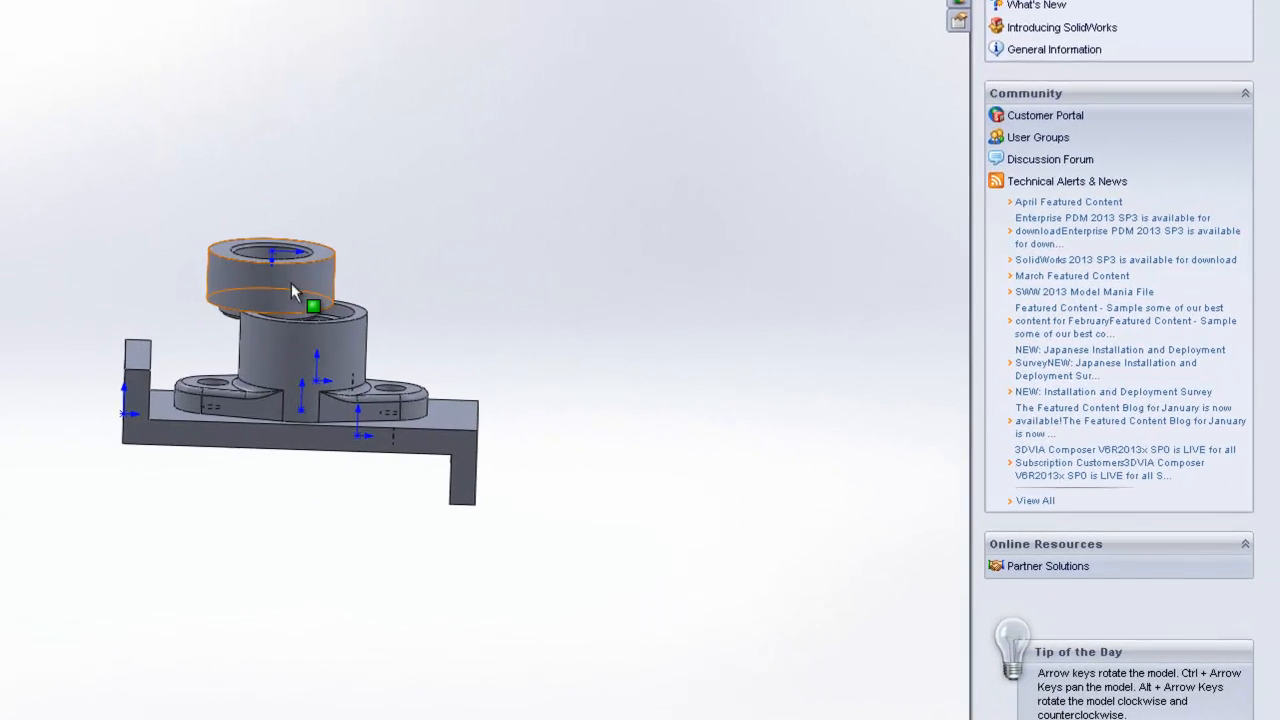
{"action": "left_click_drag", "start_coordinate": [291, 283], "coordinate": [218, 162]}
Step: Add a concentric mate between the collar's bore and the bearing's bore
{"action": "middle_click_drag", "start_coordinate": [442, 79], "coordinate": [370, 182]}
{"action": "left_click", "coordinate": [312, 38]}
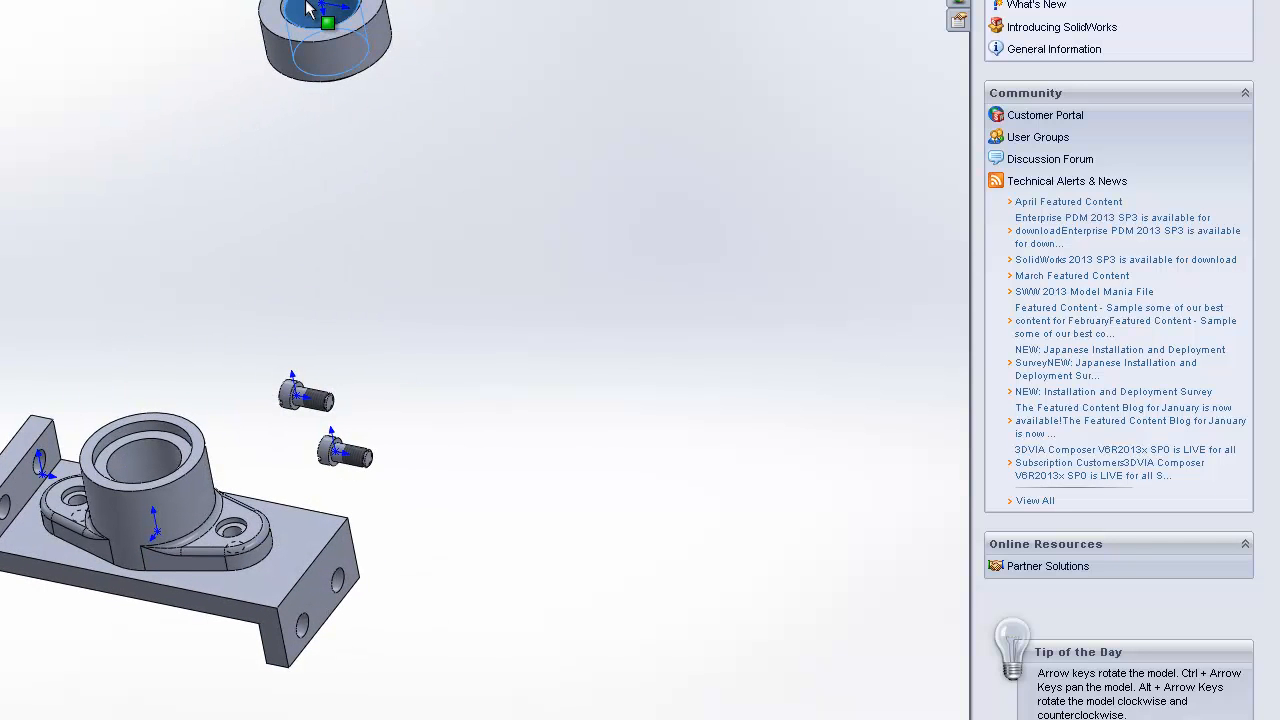
{"action": "left_click", "coordinate": [147, 478], "text": "ctrl"}
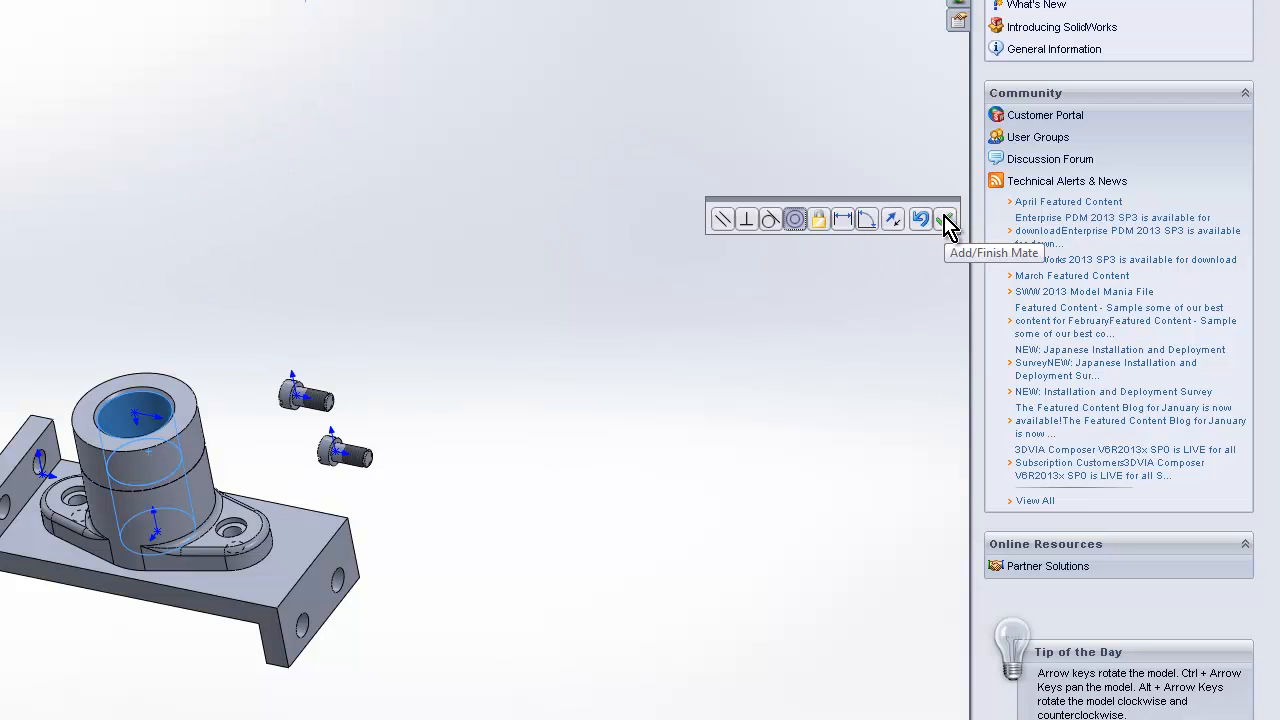
{"action": "left_click", "coordinate": [948, 222]}
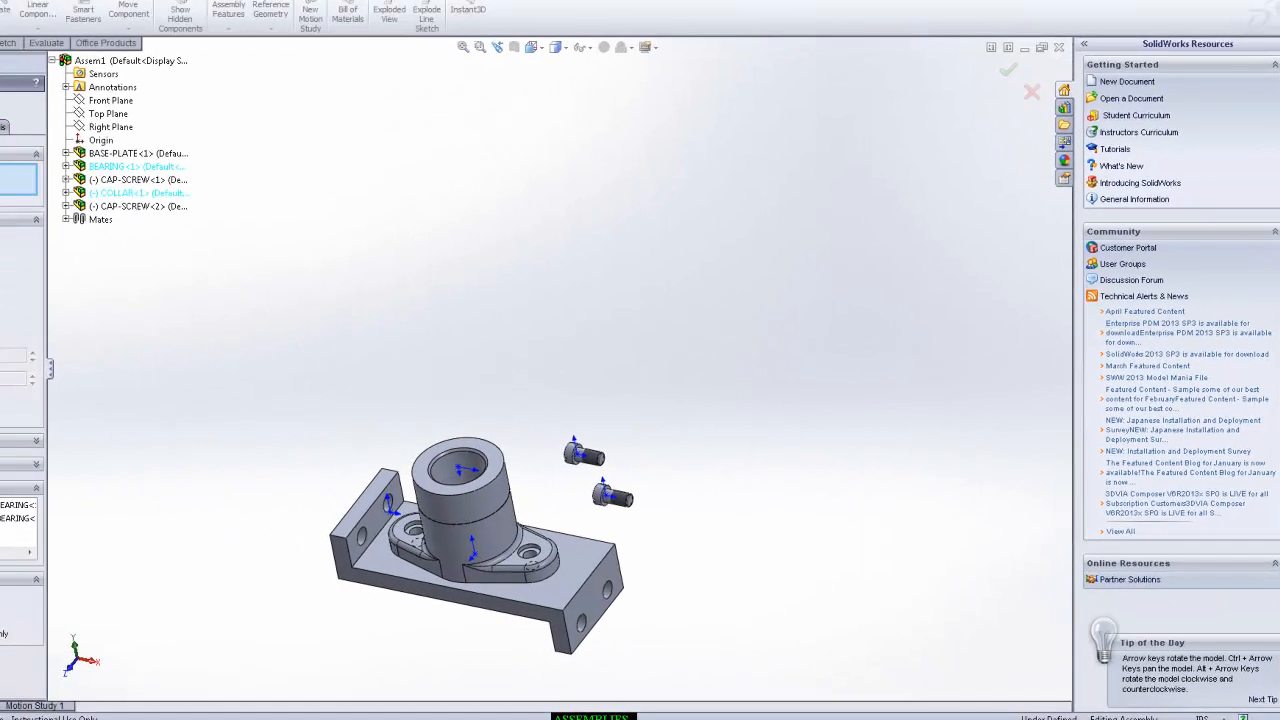
Step: Try to move the cap screw nearer the bearing by its under-head edge toward the flange's counterbored hole
{"action": "scroll", "coordinate": [631, 530], "scroll_direction": "up", "scroll_amount": 1}
{"action": "scroll", "coordinate": [620, 450], "scroll_direction": "down", "scroll_amount": 6}
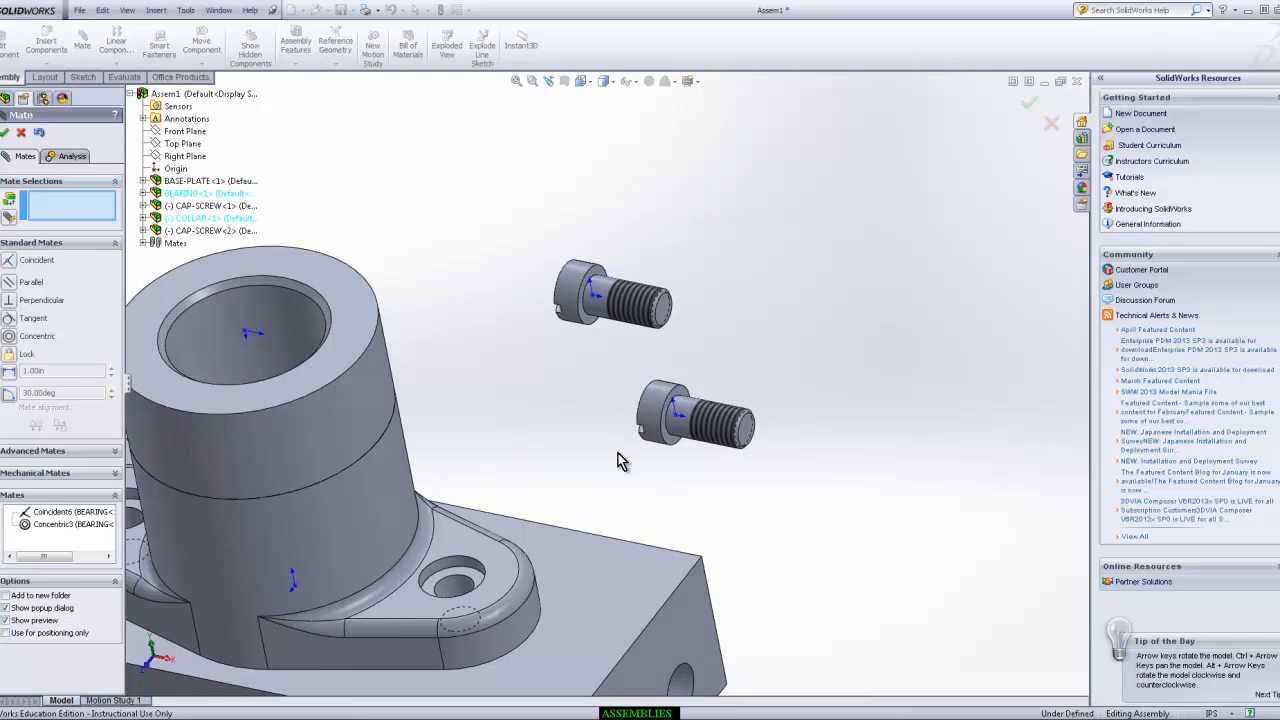
{"action": "scroll", "coordinate": [560, 545], "scroll_direction": "down", "scroll_amount": 3}
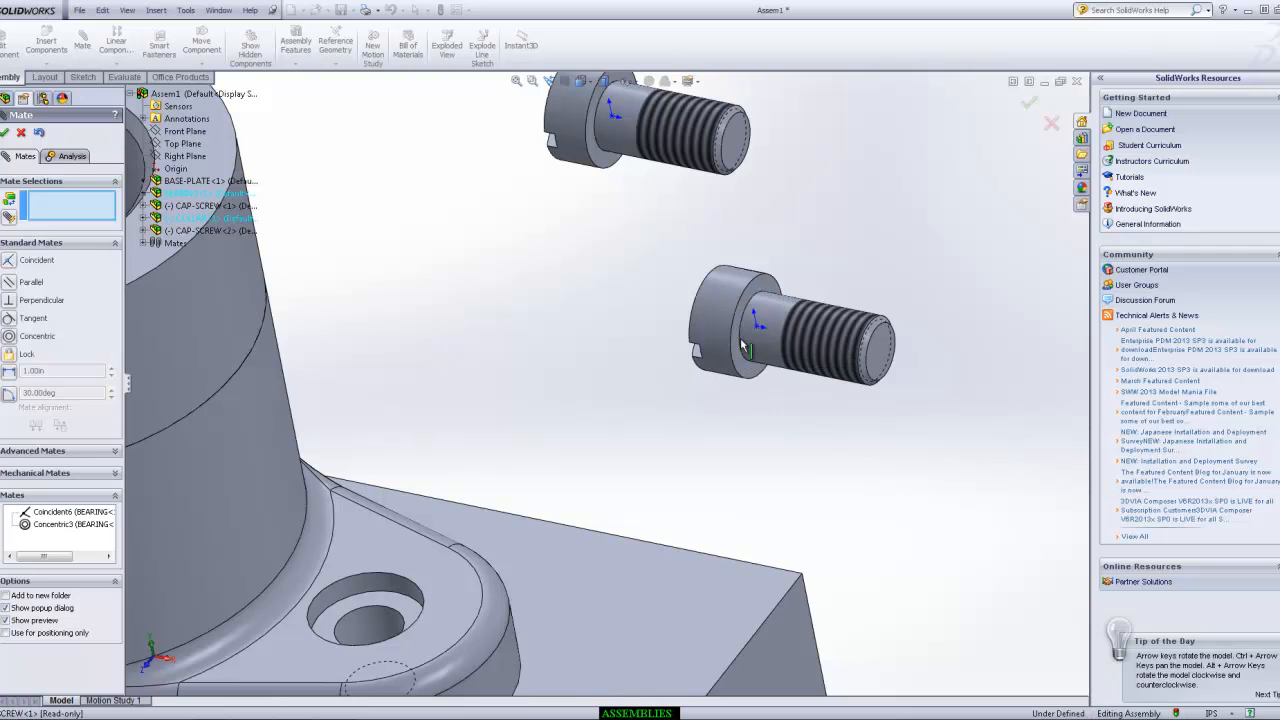
{"action": "left_click_drag", "start_coordinate": [741, 340], "coordinate": [447, 390]}
{"action": "scroll", "coordinate": [377, 474], "scroll_direction": "up", "scroll_amount": 7}
{"action": "scroll", "coordinate": [556, 501], "scroll_direction": "down", "scroll_amount": 4}
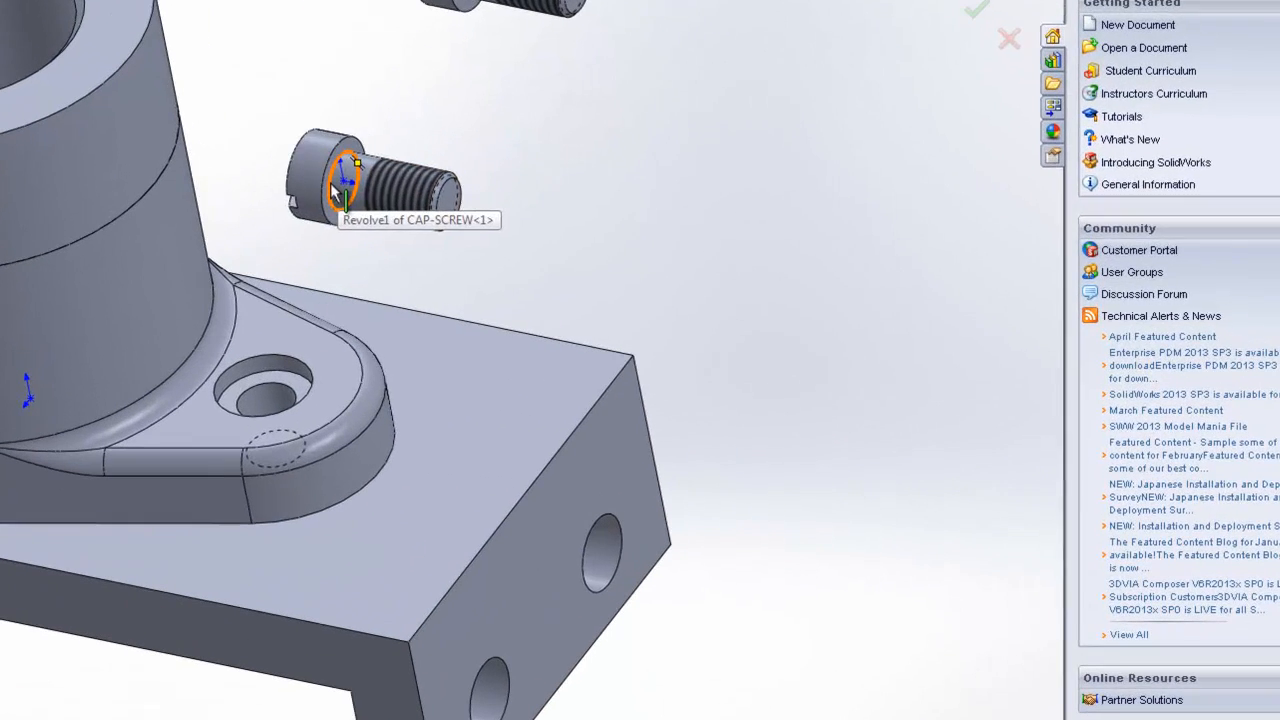
{"action": "left_click_drag", "start_coordinate": [581, 222], "coordinate": [525, 358], "text": "alt"}
{"action": "left_click_drag", "start_coordinate": [249, 383], "coordinate": [422, 210], "text": "alt"}
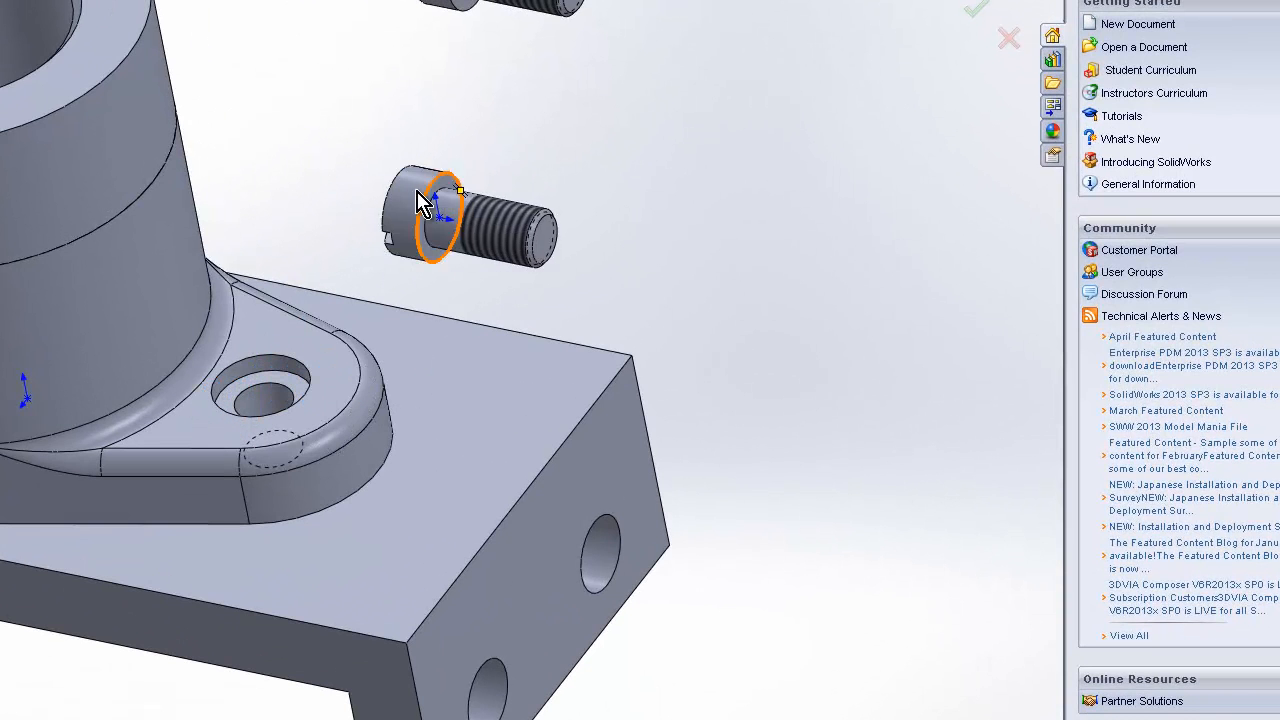
Step: Try to mate the cap screw's under-head edge into the bearing's counterbored hole, and undo the screw's placement
{"action": "middle_click_drag", "start_coordinate": [714, 194], "coordinate": [663, 200]}
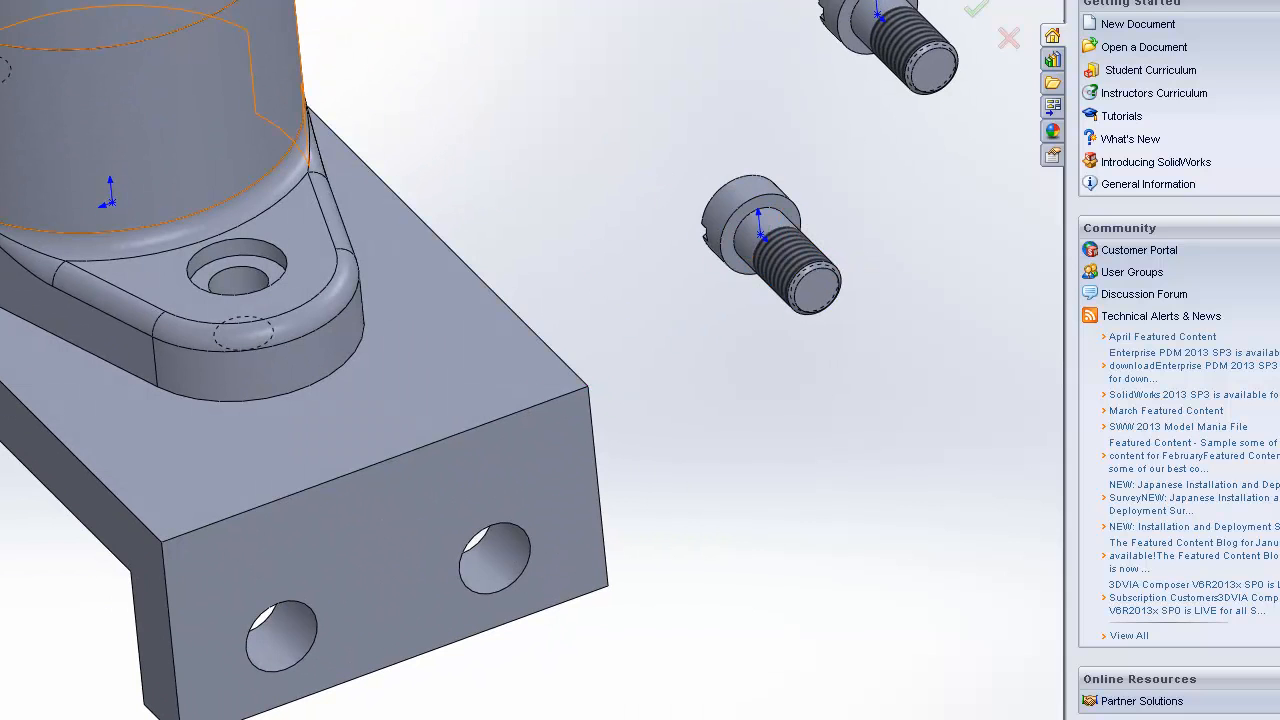
{"action": "left_click", "coordinate": [741, 234]}
{"action": "left_click_drag", "start_coordinate": [740, 225], "coordinate": [500, 126], "text": "alt"}
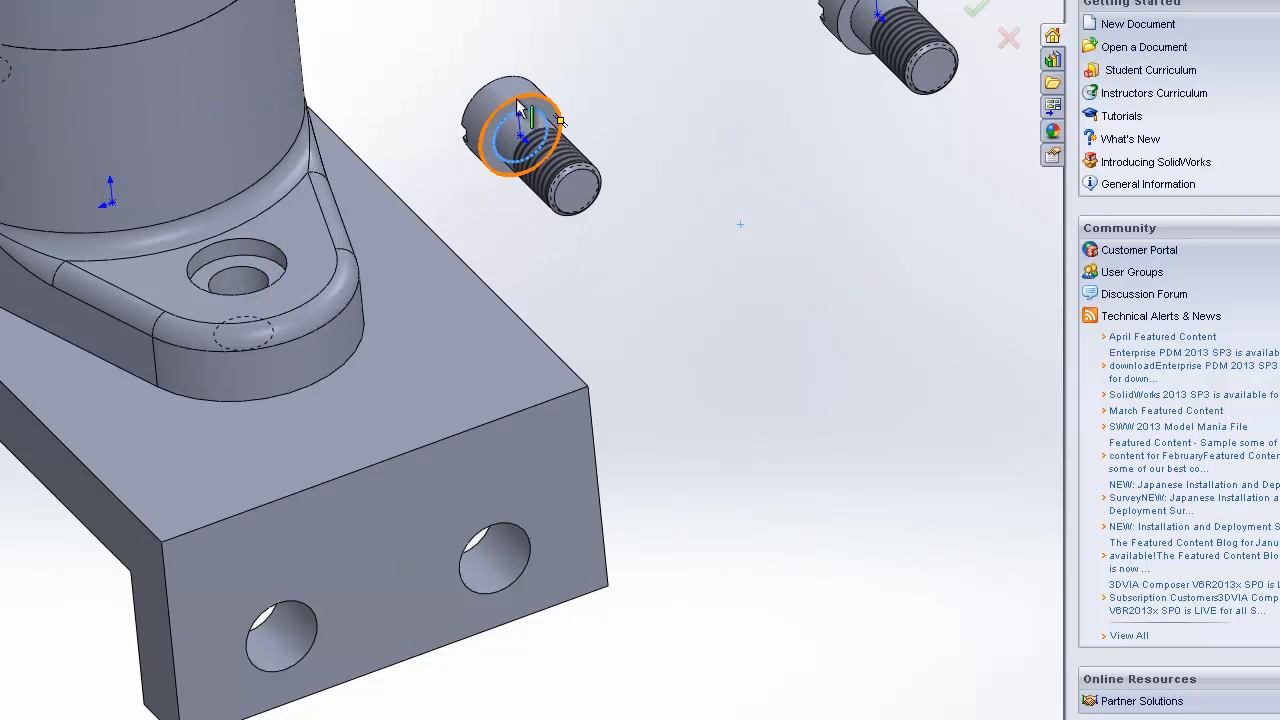
{"action": "mouse_move", "coordinate": [514, 118]}
{"action": "left_mouse_down", "text": "alt"}
{"action": "mouse_move", "coordinate": [228, 243]}
{"action": "mouse_move", "coordinate": [228, 262]}
{"action": "mouse_move", "coordinate": [262, 270]}
{"action": "mouse_move", "coordinate": [80, 320]}
{"action": "mouse_move", "coordinate": [259, 249]}
{"action": "mouse_move", "coordinate": [262, 268]}
{"action": "left_mouse_up", "text": "alt"}
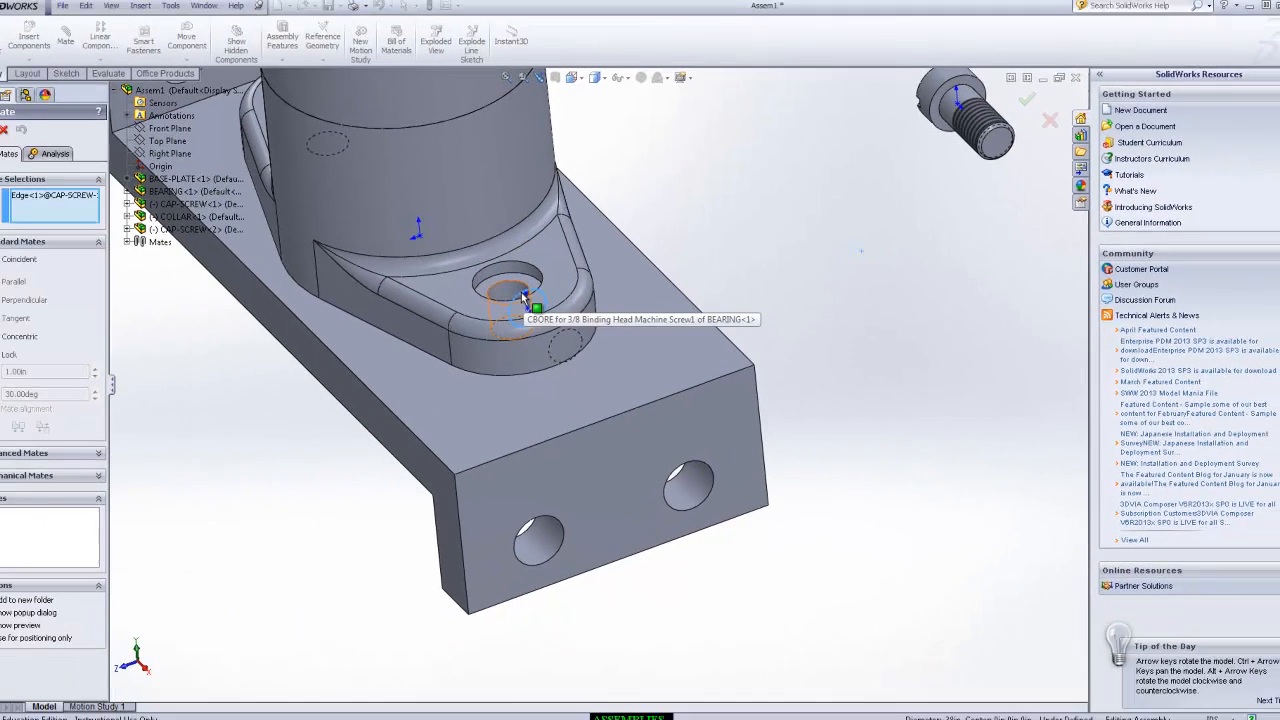
{"action": "left_click", "coordinate": [518, 290]}
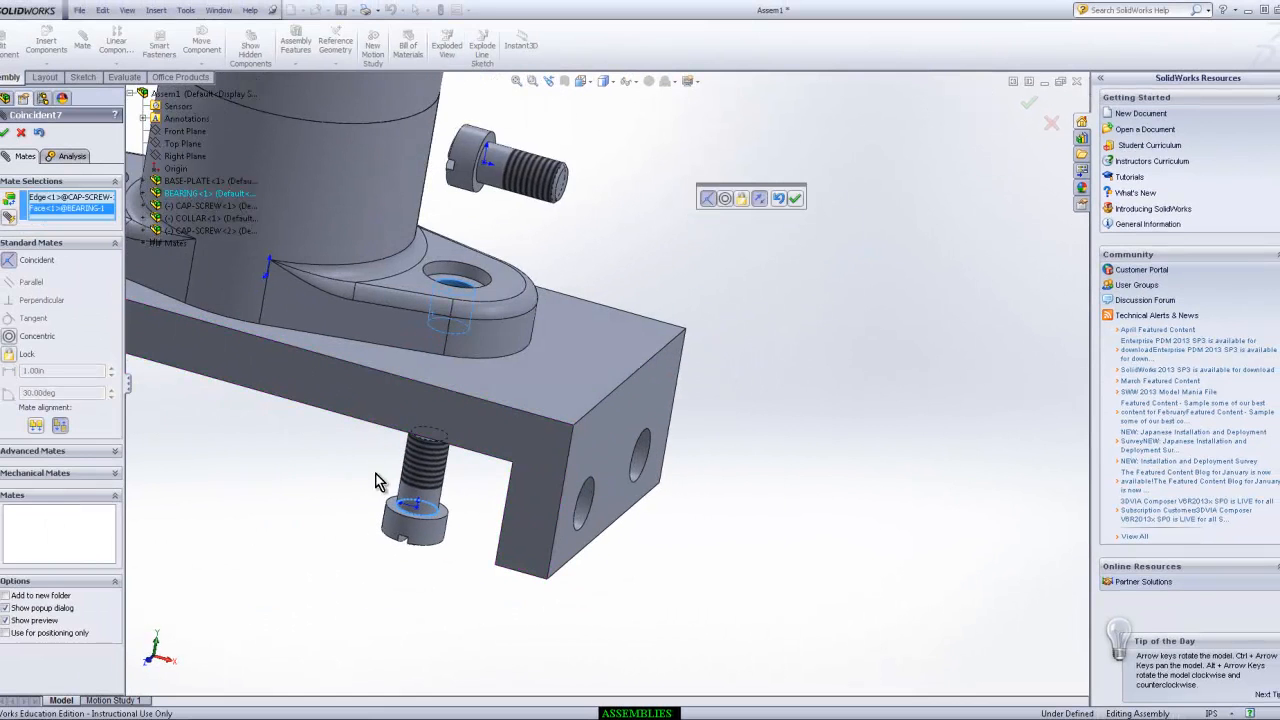
{"action": "left_click", "coordinate": [779, 199]}
{"action": "left_click", "coordinate": [795, 199]}
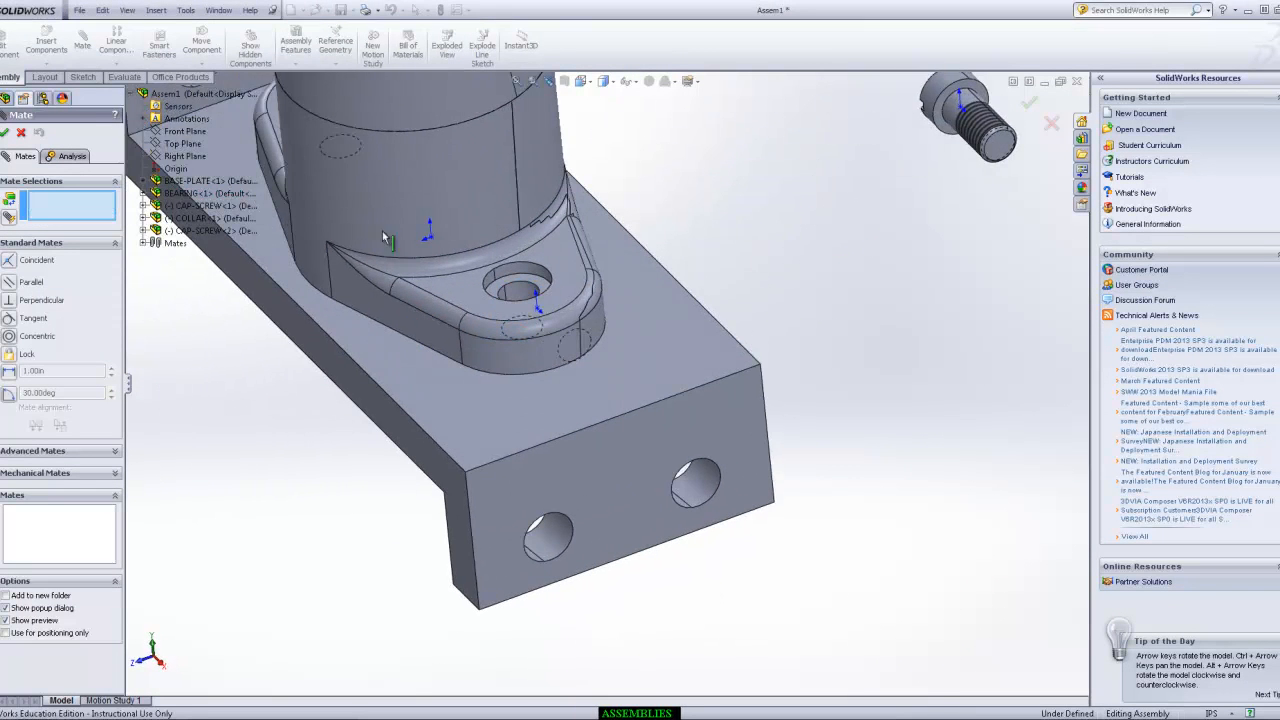
{"action": "left_click", "coordinate": [21, 134]}
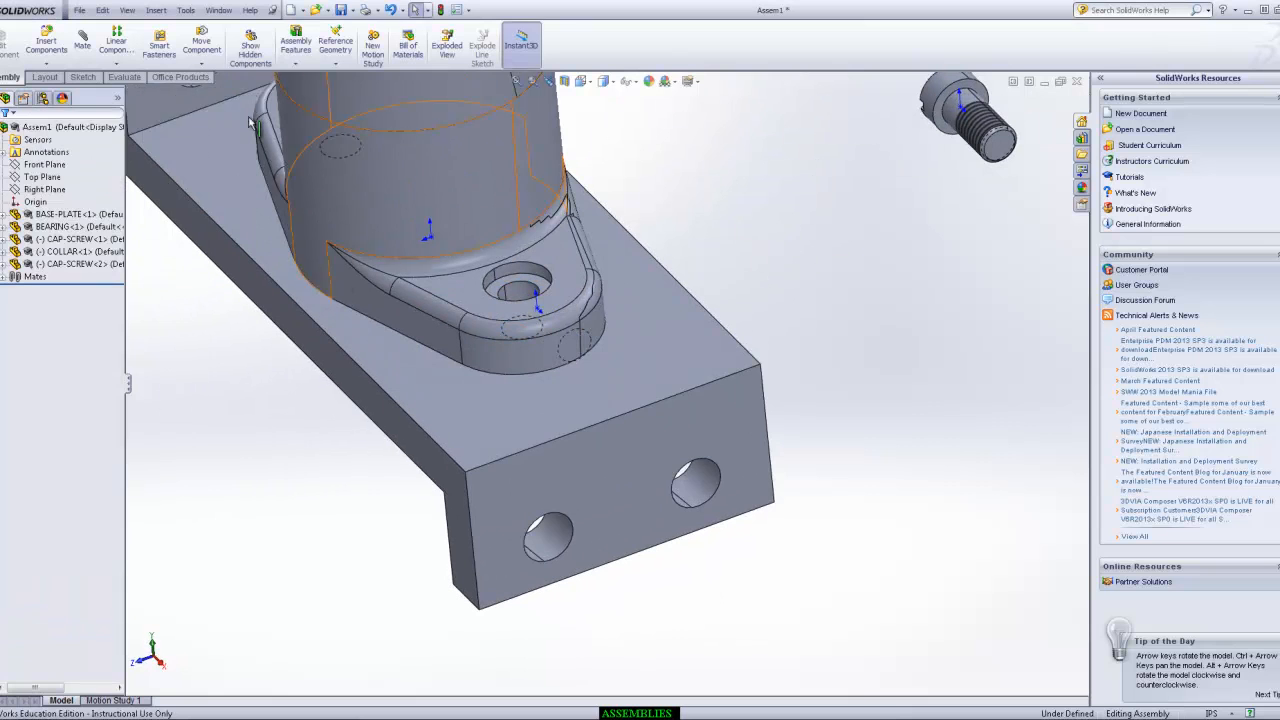
{"action": "left_click", "coordinate": [391, 10]}
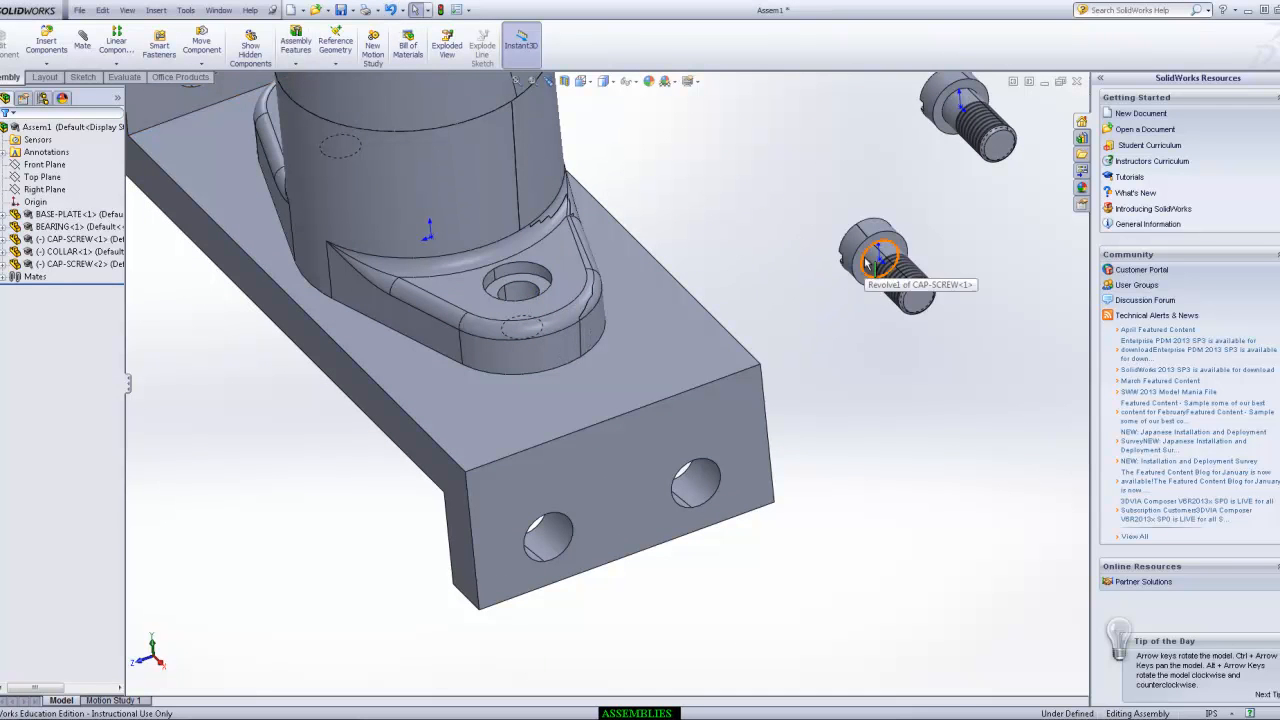
Step: Try again to snap the cap screw's under-head edge onto the bearing's counterbore, and leave the Mate command
{"action": "left_click", "coordinate": [82, 40]}
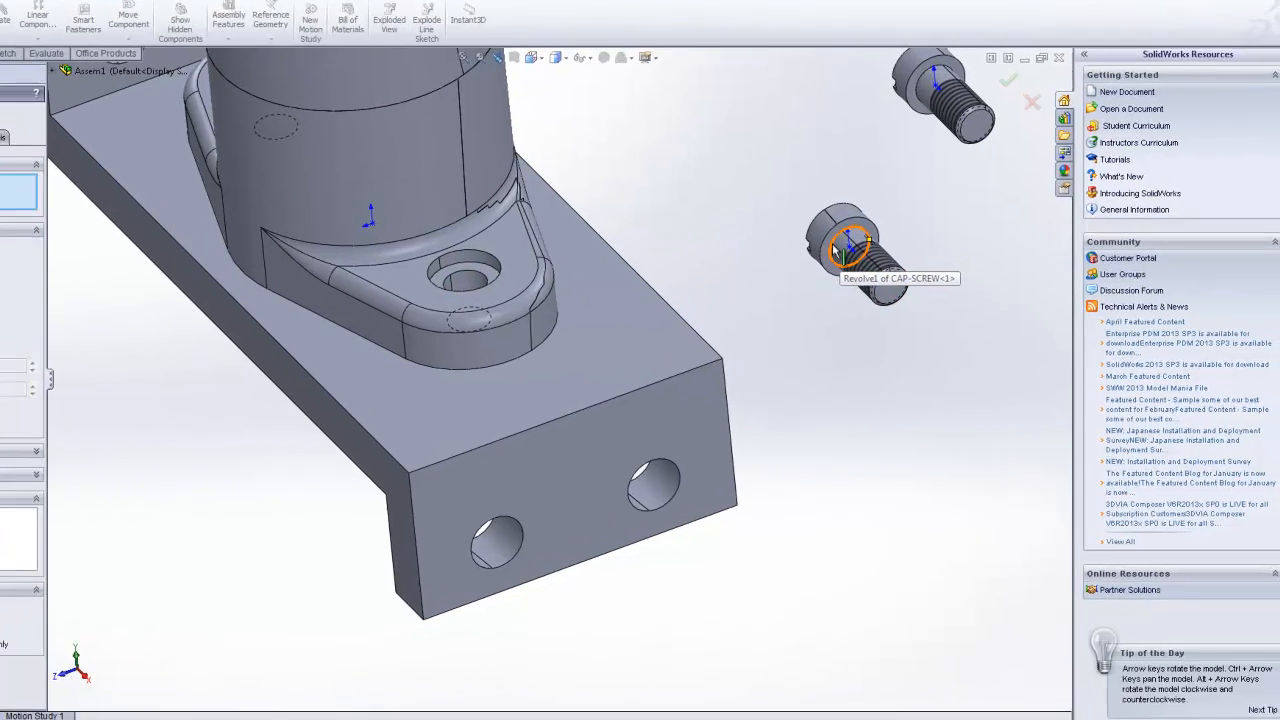
{"action": "left_click_drag", "start_coordinate": [864, 256], "coordinate": [510, 285], "text": "alt"}
{"action": "left_click_drag", "start_coordinate": [134, 210], "coordinate": [532, 87], "text": "alt"}
{"action": "middle_click_drag", "start_coordinate": [513, 310], "coordinate": [609, 220]}
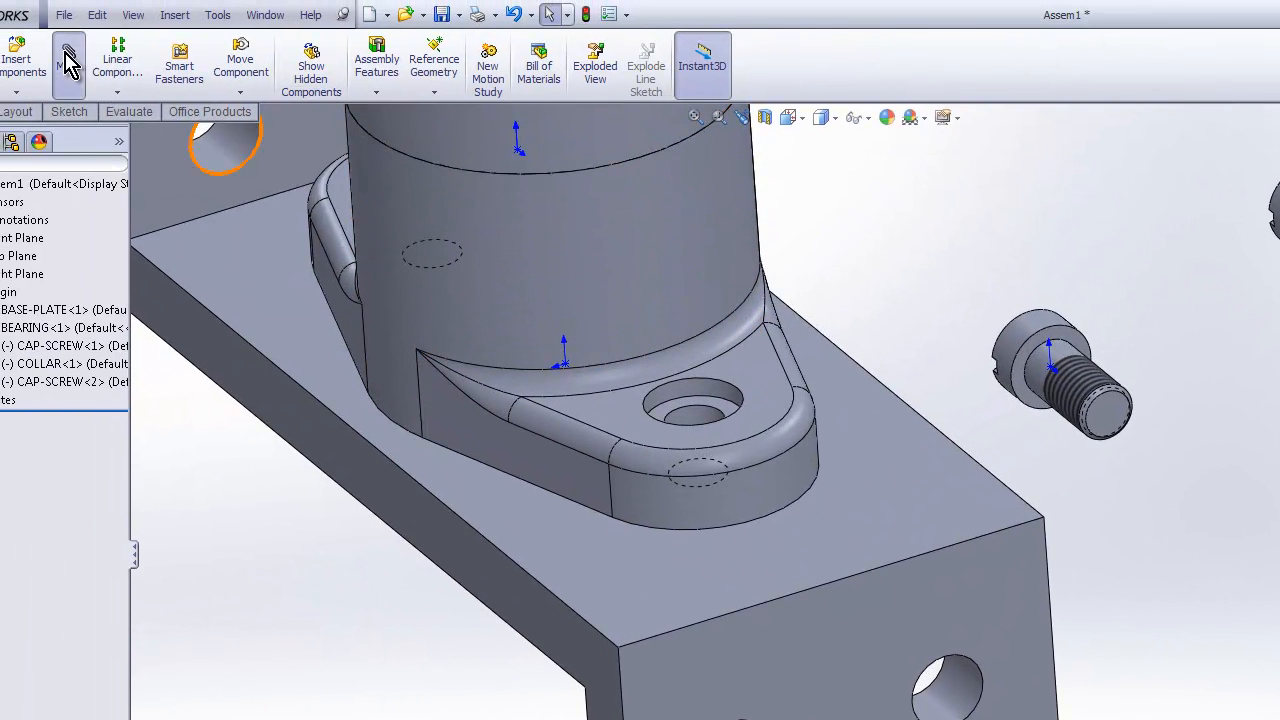
Step: Add a coincident mate between the cap screw's under-head edge and the counterbore's inner hole edge, flipping its alignment, and finish mating
{"action": "left_click", "coordinate": [66, 64]}
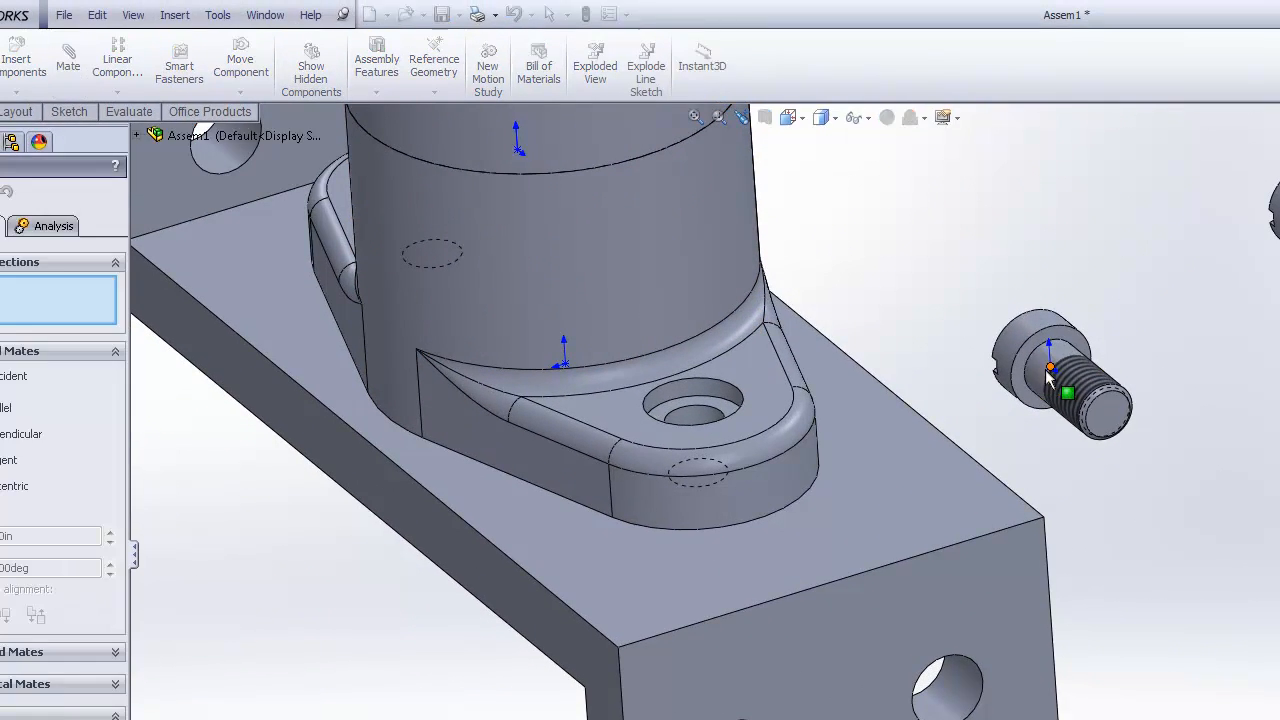
{"action": "left_click", "coordinate": [1036, 356]}
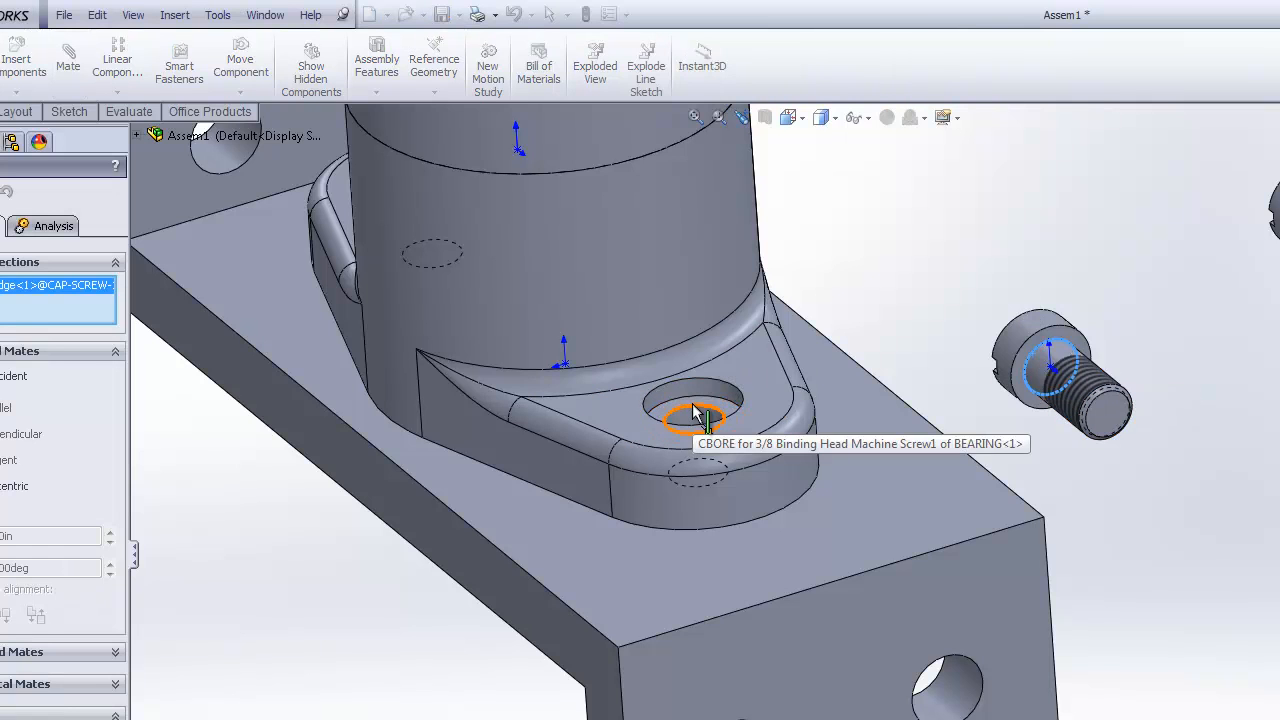
{"action": "left_click", "coordinate": [691, 402]}
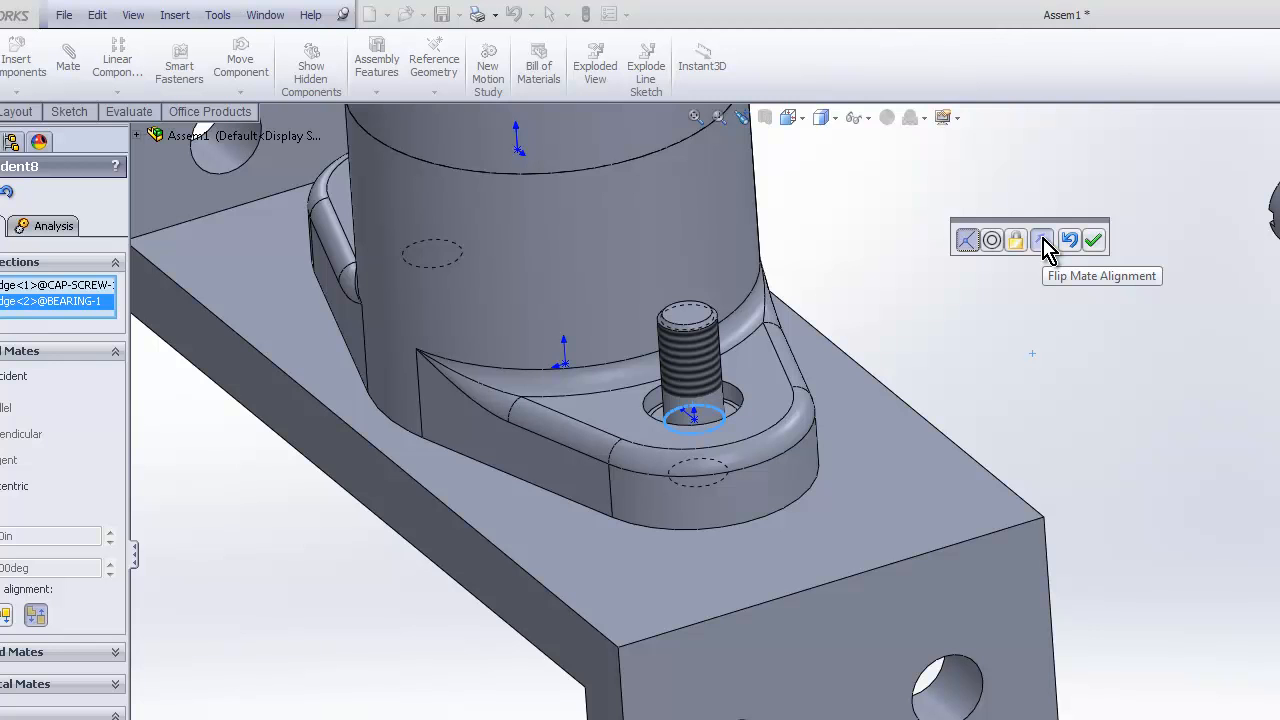
{"action": "left_click", "coordinate": [1043, 245]}
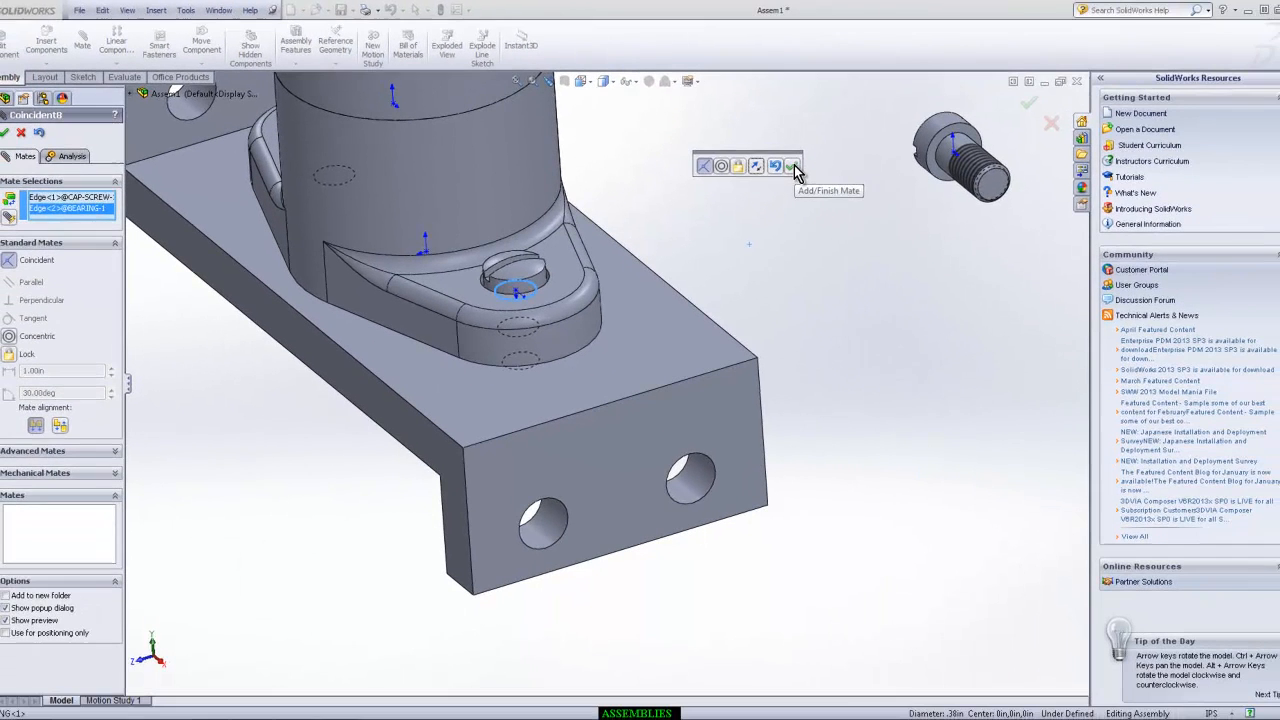
{"action": "left_click", "coordinate": [1093, 240]}
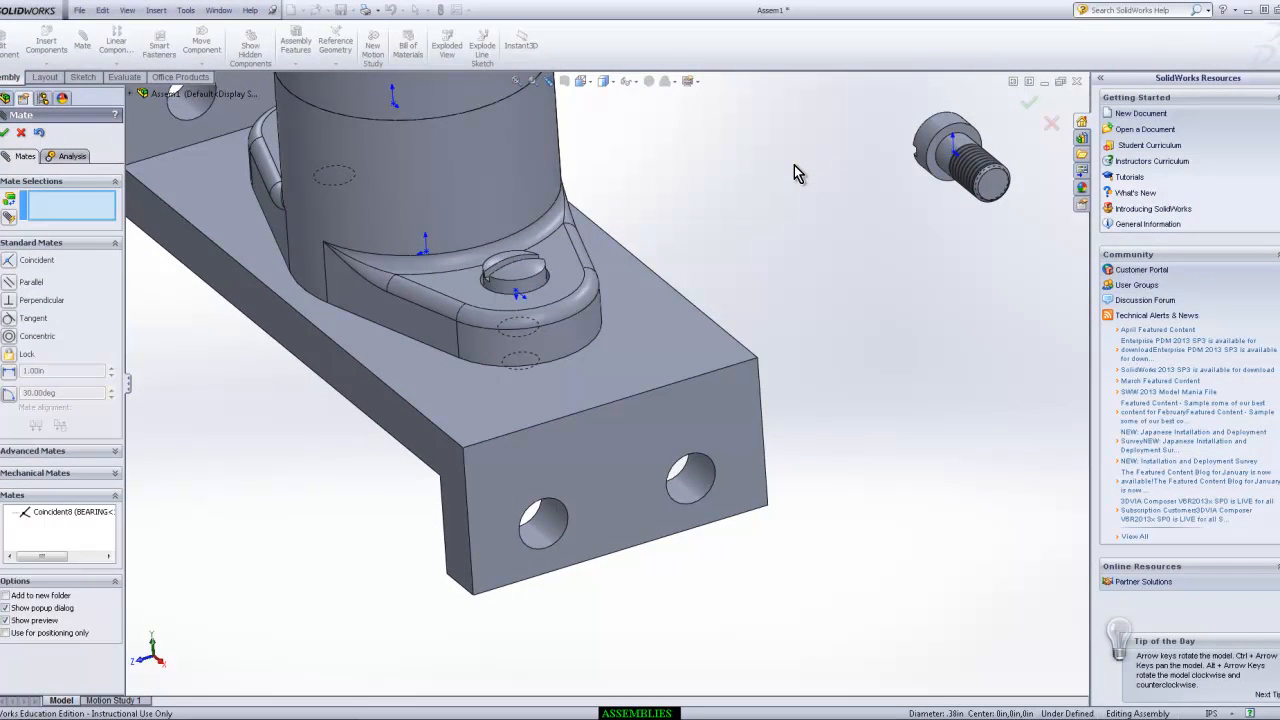
{"action": "key", "text": "f"}
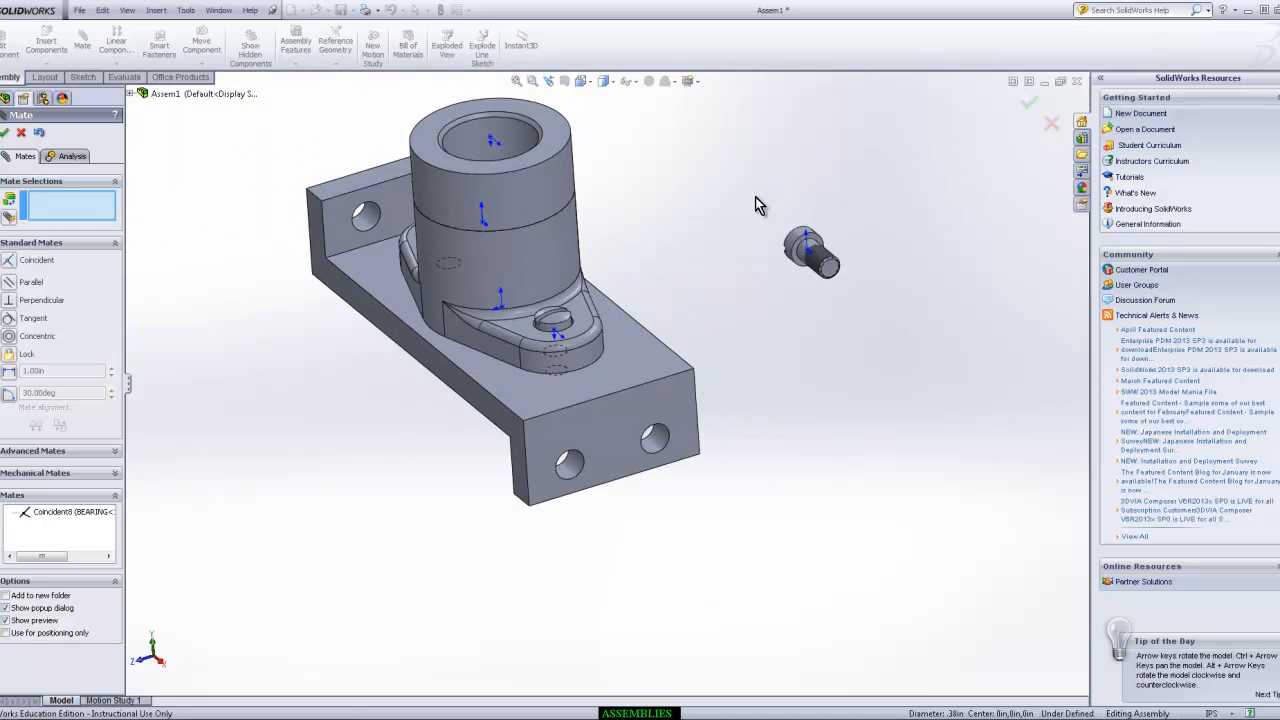
{"action": "left_click", "coordinate": [5, 133]}
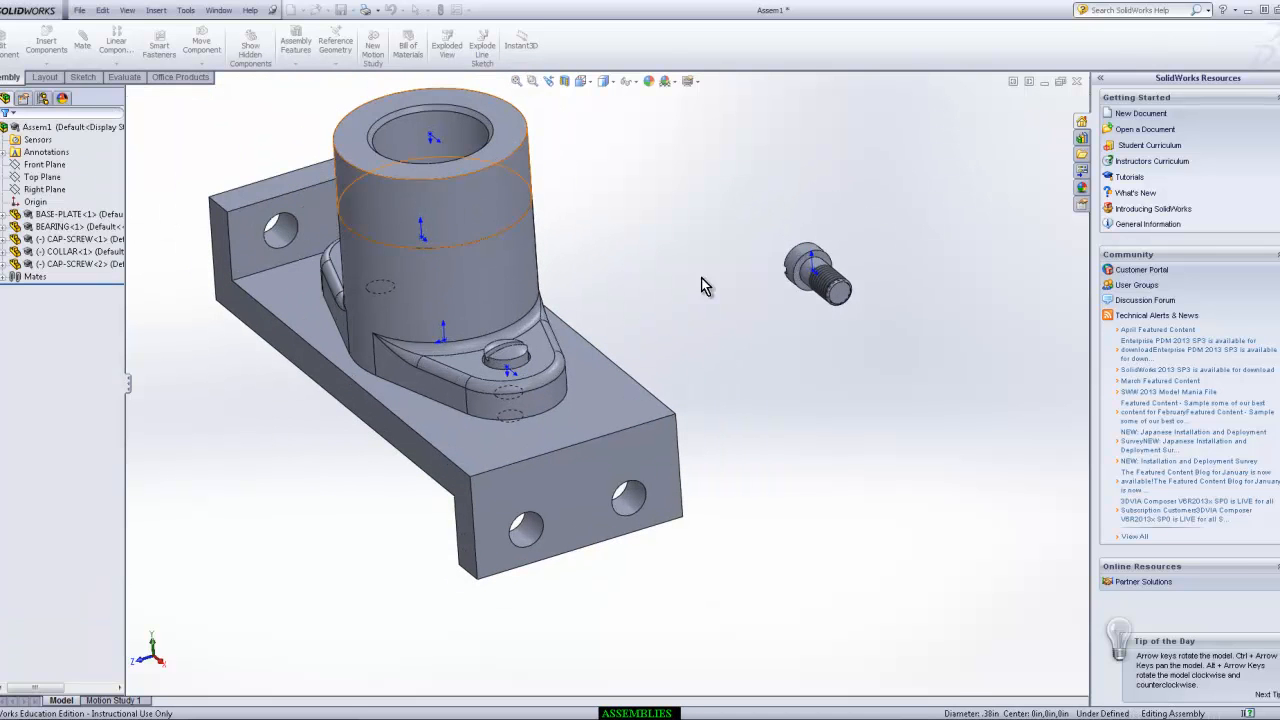
Step: Rotate the loose second cap screw roughly upright and move it beside the bearing flange's empty counterbored hole
{"action": "left_click_drag", "start_coordinate": [780, 262], "coordinate": [766, 294]}
{"action": "left_click", "coordinate": [201, 63]}
{"action": "left_click", "coordinate": [228, 99]}
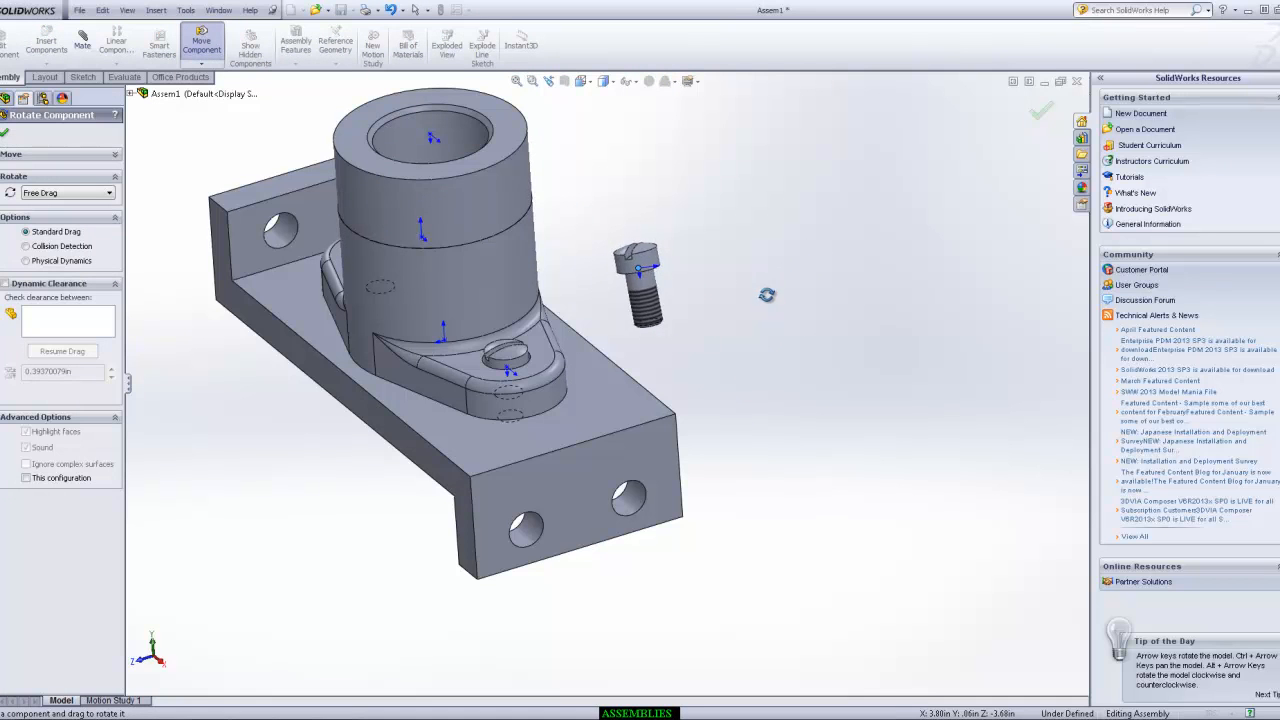
{"action": "scroll", "coordinate": [581, 279], "scroll_direction": "up", "scroll_amount": 3}
{"action": "middle_click_drag", "start_coordinate": [487, 354], "coordinate": [651, 443]}
{"action": "key", "text": "Escape"}
{"action": "left_click_drag", "start_coordinate": [490, 325], "coordinate": [530, 495]}
{"action": "middle_click_drag", "start_coordinate": [680, 514], "coordinate": [595, 515]}
{"action": "left_click_drag", "start_coordinate": [605, 492], "coordinate": [458, 258]}
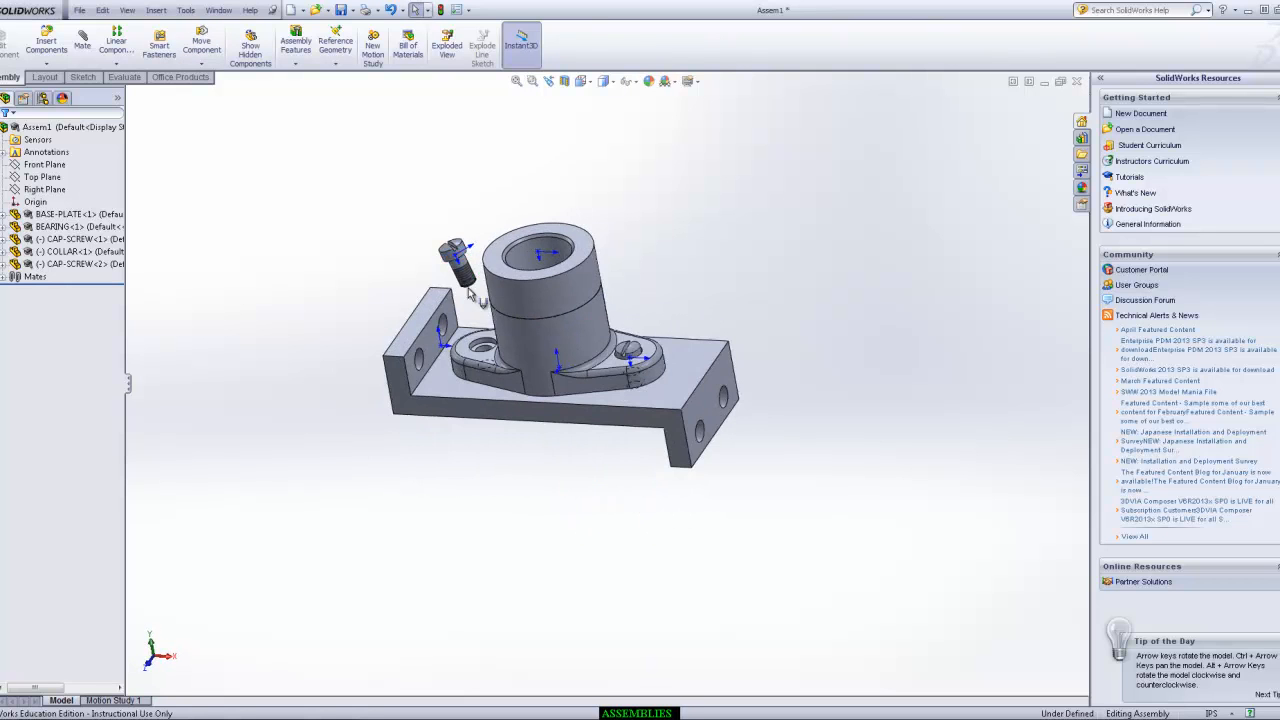
Step: Add a coincident mate between the second cap screw's under-head edge and the empty counterbore's inner hole edge, and finish mating
{"action": "scroll", "coordinate": [482, 310], "scroll_direction": "up", "scroll_amount": 1}
{"action": "scroll", "coordinate": [518, 300], "scroll_direction": "down", "scroll_amount": 5}
{"action": "middle_click_drag", "start_coordinate": [557, 390], "coordinate": [543, 286]}
{"action": "left_click", "coordinate": [82, 42]}
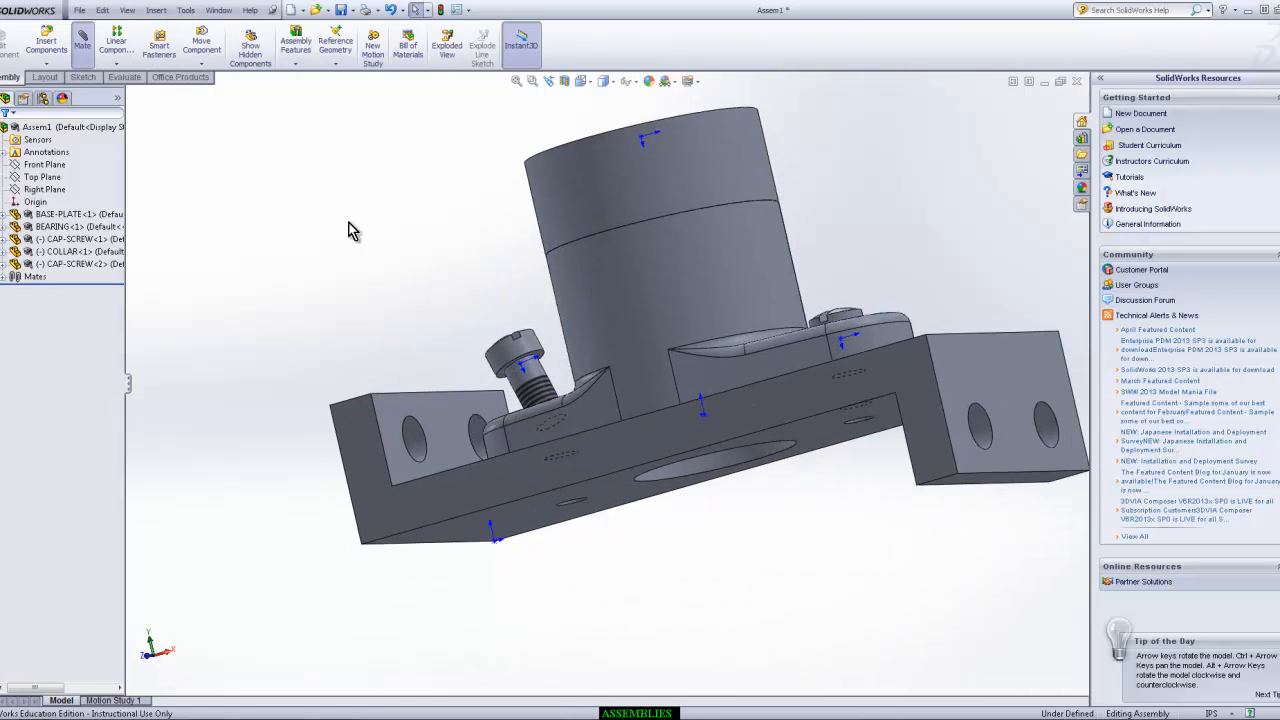
{"action": "left_click", "coordinate": [509, 374]}
{"action": "middle_click_drag", "start_coordinate": [478, 234], "coordinate": [530, 390]}
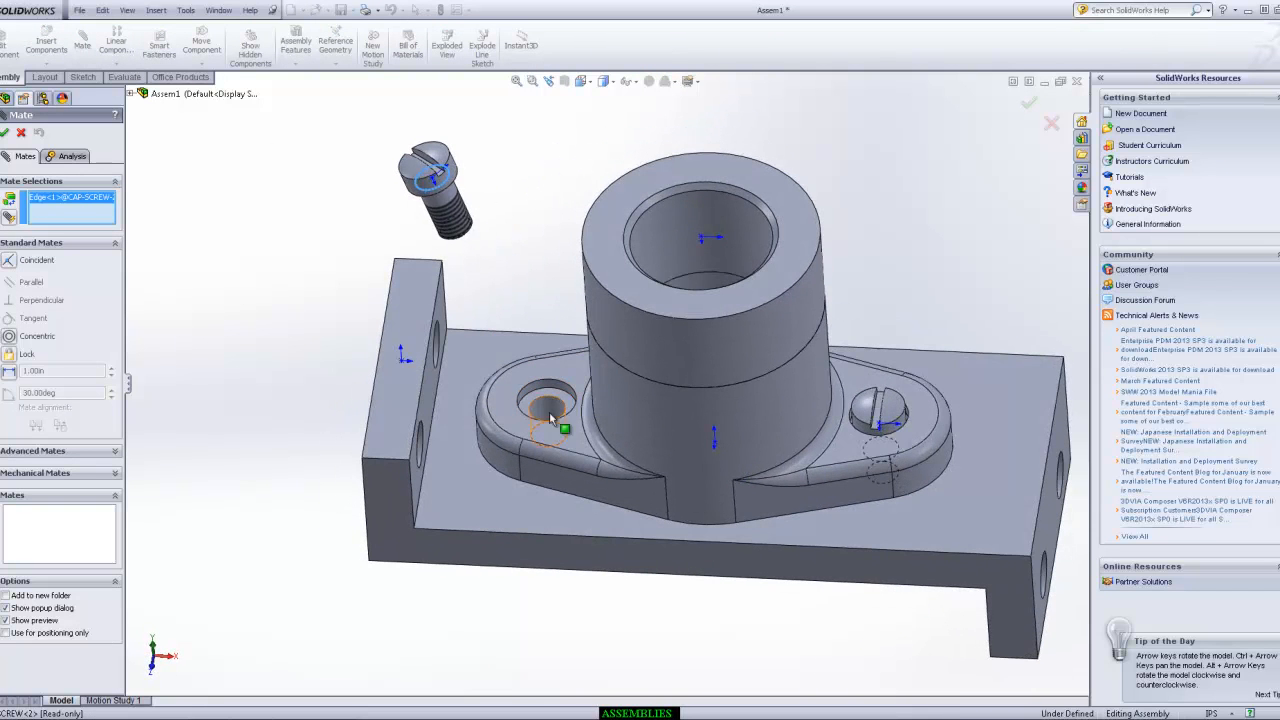
{"action": "left_click", "coordinate": [545, 407]}
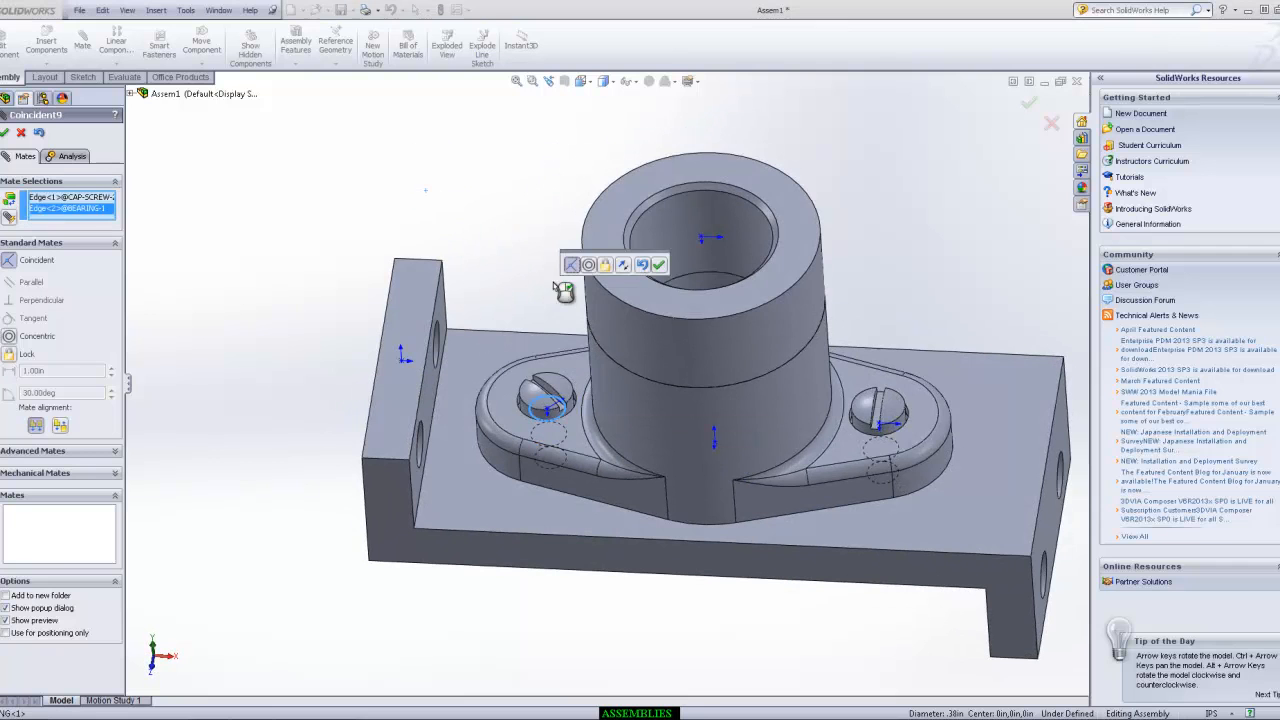
{"action": "left_click", "coordinate": [658, 264]}
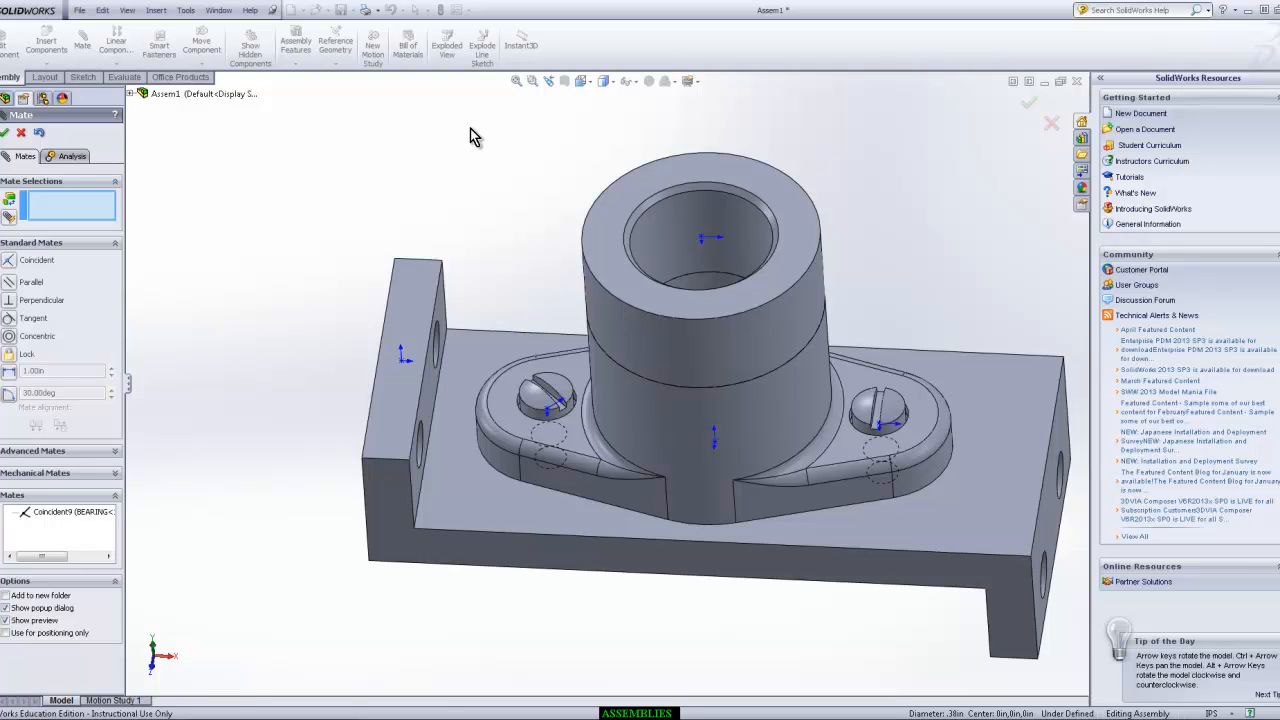
{"action": "middle_click_drag", "start_coordinate": [877, 286], "coordinate": [815, 300]}
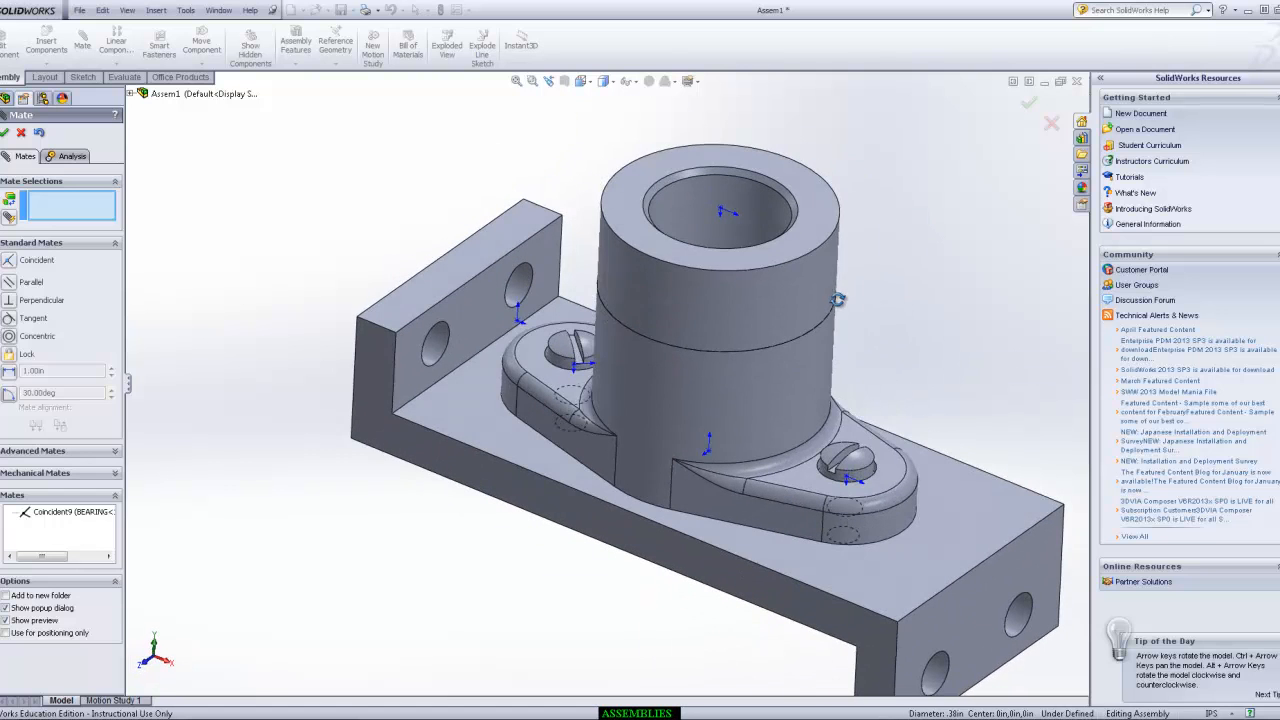
{"action": "left_click", "coordinate": [4, 134]}
Step: Turn the first seated cap screw about its axis in the flange hole
{"action": "left_click", "coordinate": [830, 474]}
{"action": "mouse_move", "coordinate": [830, 476]}
{"action": "left_mouse_down"}
{"action": "mouse_move", "coordinate": [894, 414]}
{"action": "mouse_move", "coordinate": [902, 486]}
{"action": "mouse_move", "coordinate": [915, 476]}
{"action": "mouse_move", "coordinate": [850, 416]}
{"action": "left_mouse_up"}
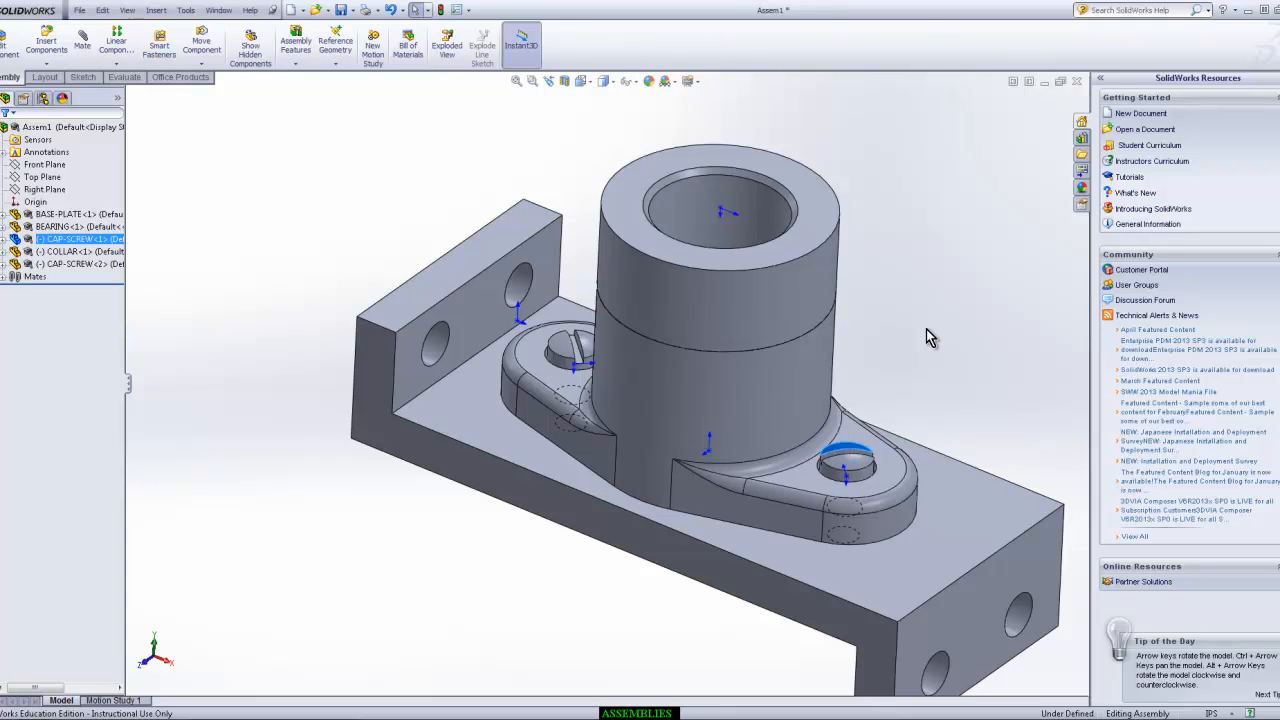
{"action": "middle_click_drag", "start_coordinate": [975, 348], "coordinate": [880, 250]}
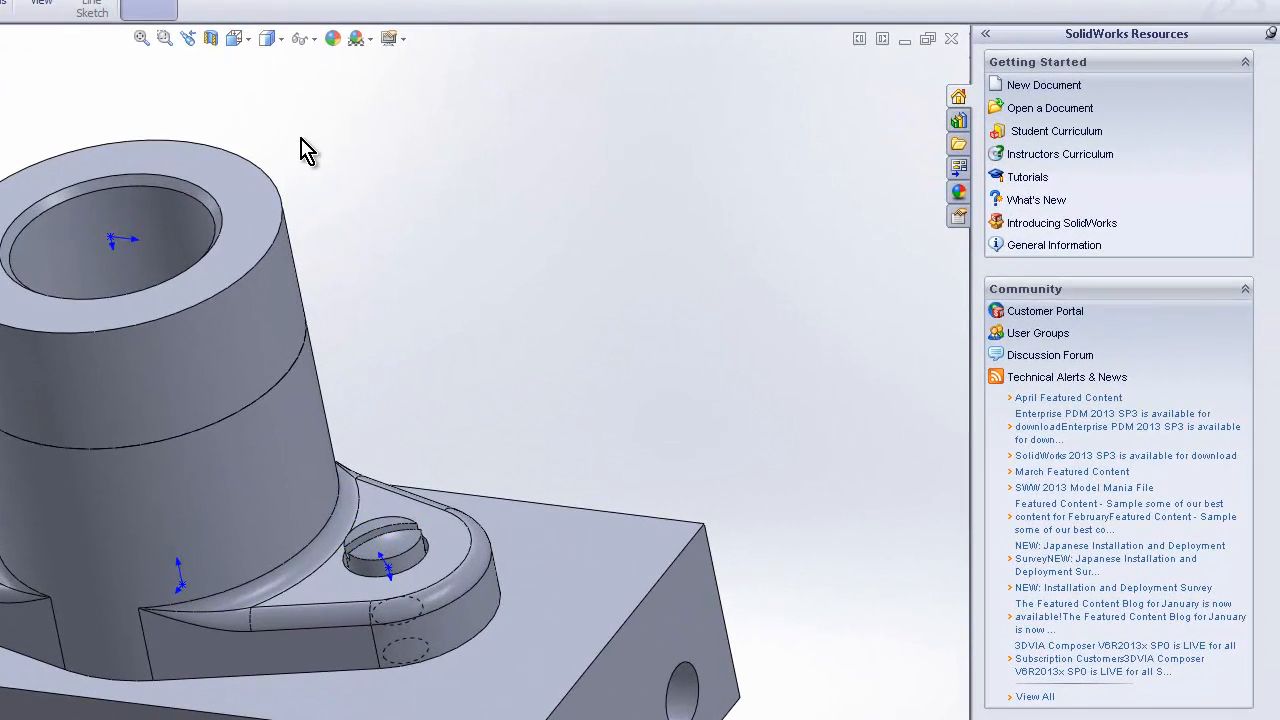
Step: Hide the origins in the assembly view
{"action": "left_click", "coordinate": [312, 40]}
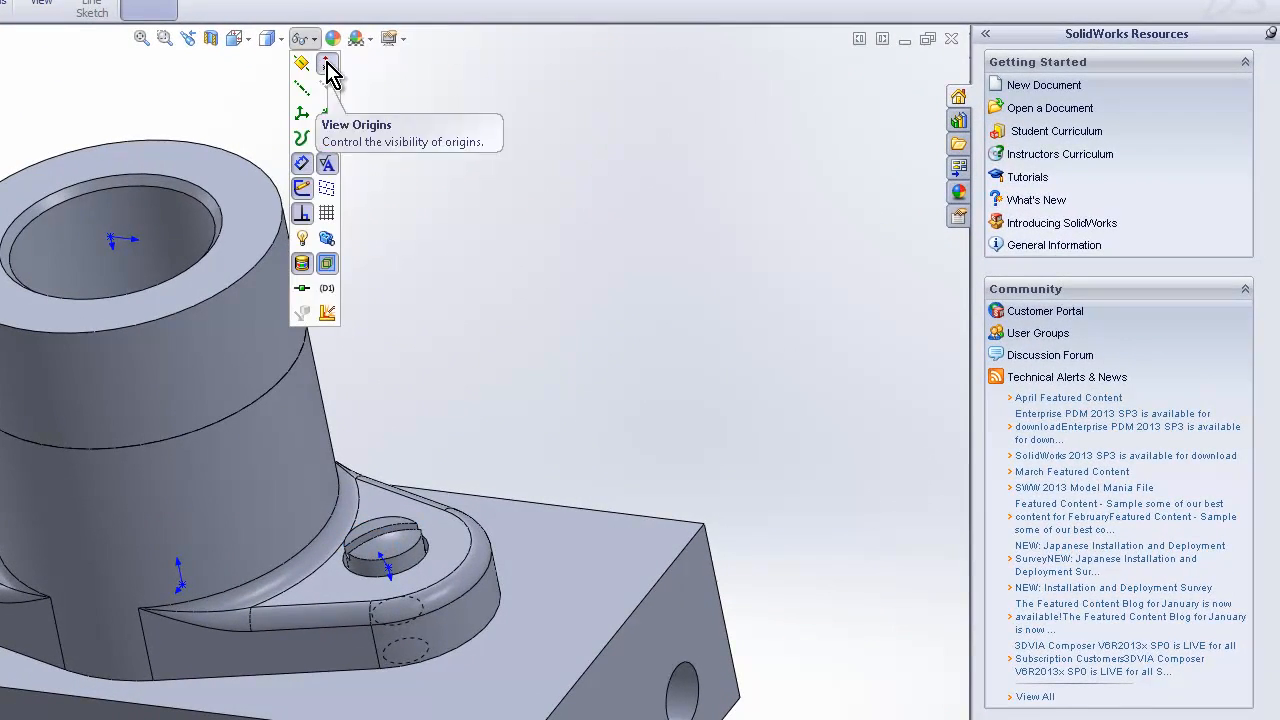
{"action": "left_click", "coordinate": [328, 68]}
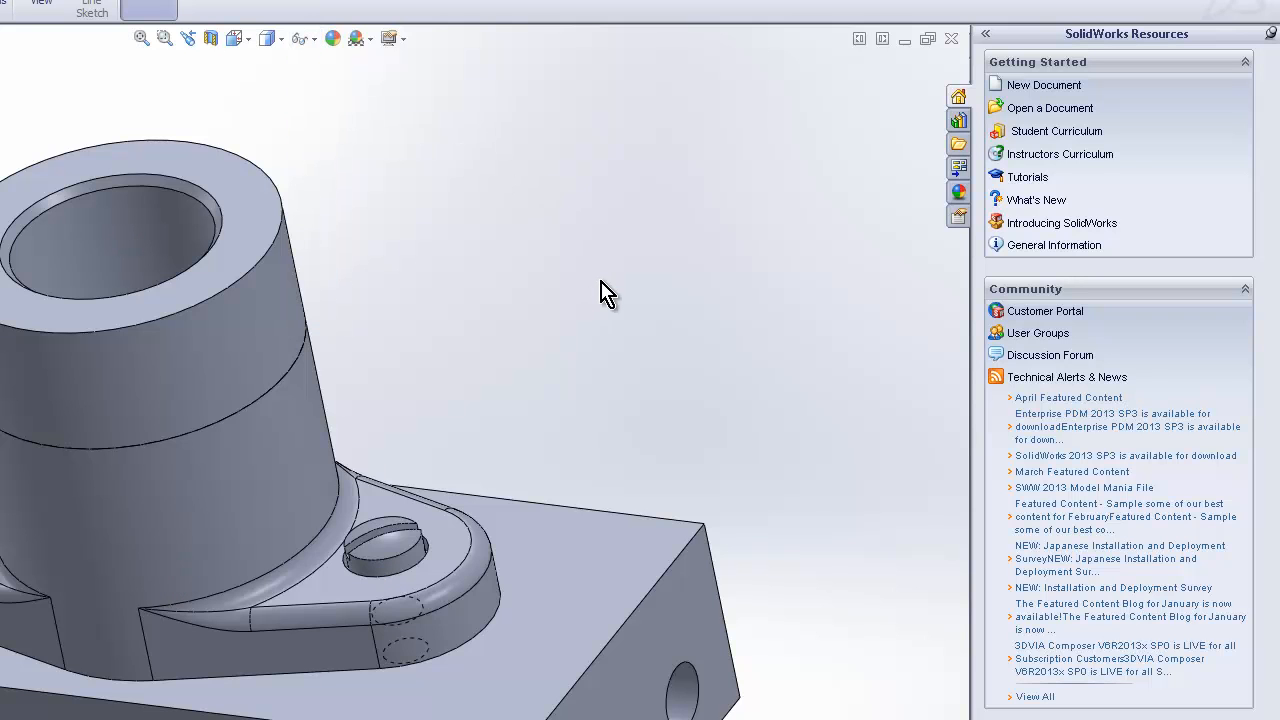
{"action": "middle_click_drag", "start_coordinate": [600, 290], "coordinate": [629, 357]}
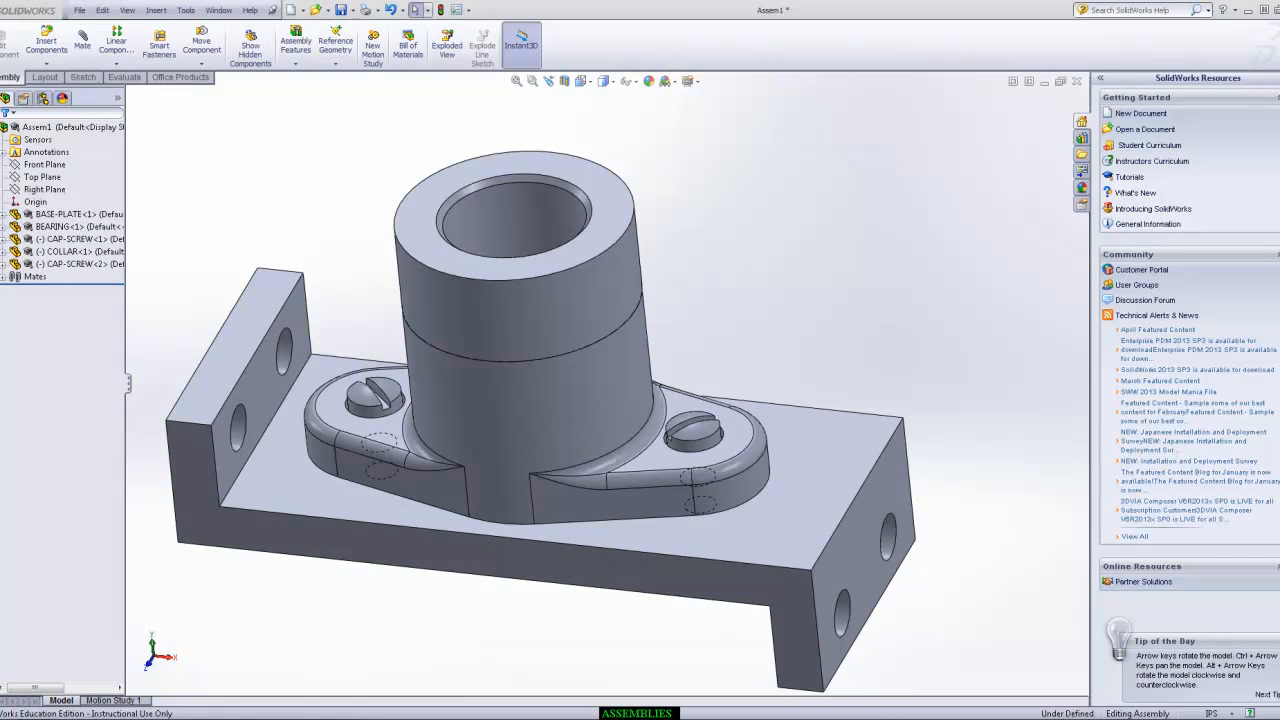
Step: Switch to Windows Explorer and preview the AXLE, BASE PLATE, BRACKET and WHEEL parts in the WHEEL folder, then move the window away
{"action": "left_click_drag", "start_coordinate": [1279, 54], "coordinate": [952, 54]}
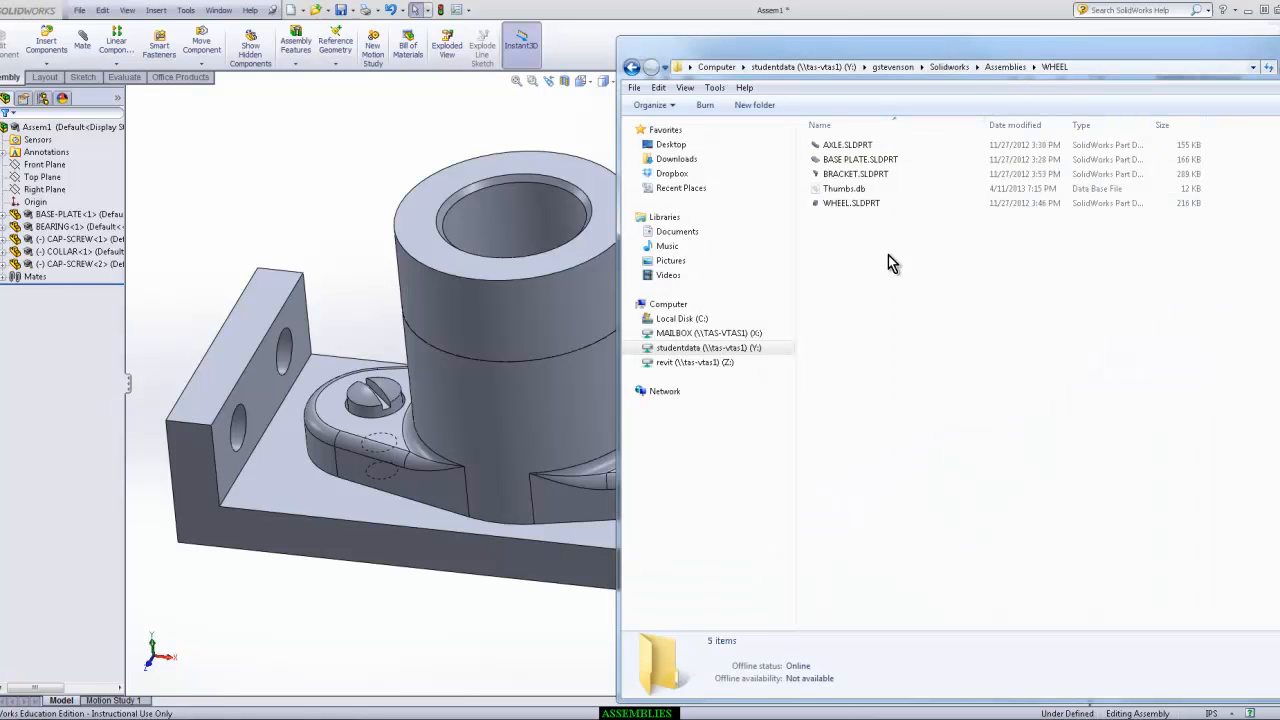
{"action": "left_click", "coordinate": [848, 147]}
{"action": "left_click_drag", "start_coordinate": [1048, 52], "coordinate": [678, 44]}
{"action": "left_click", "coordinate": [495, 148]}
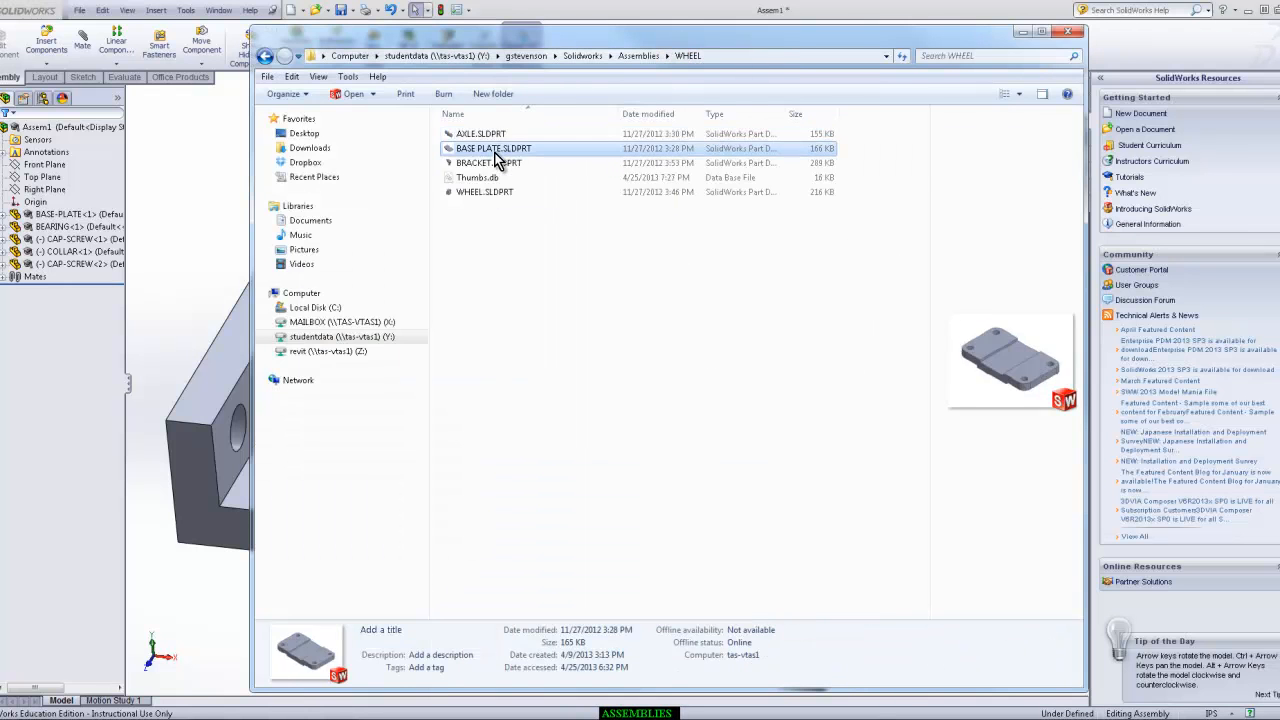
{"action": "left_click", "coordinate": [488, 164]}
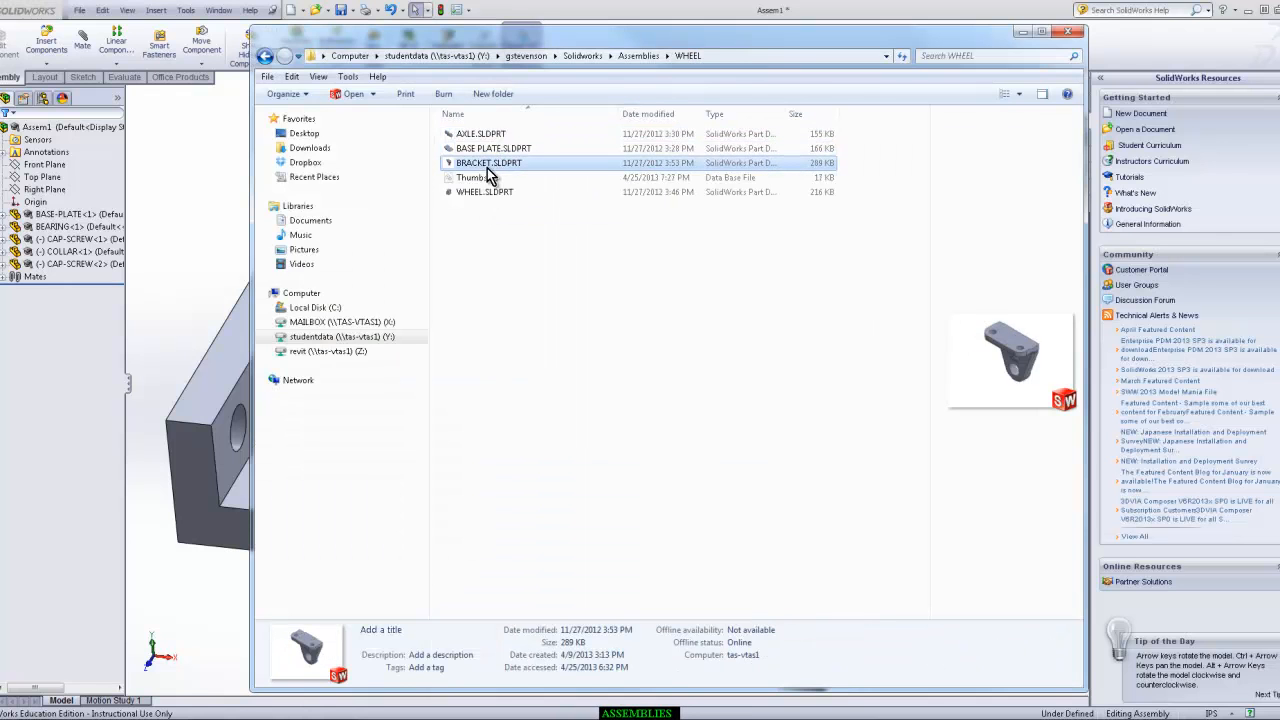
{"action": "left_click", "coordinate": [491, 192]}
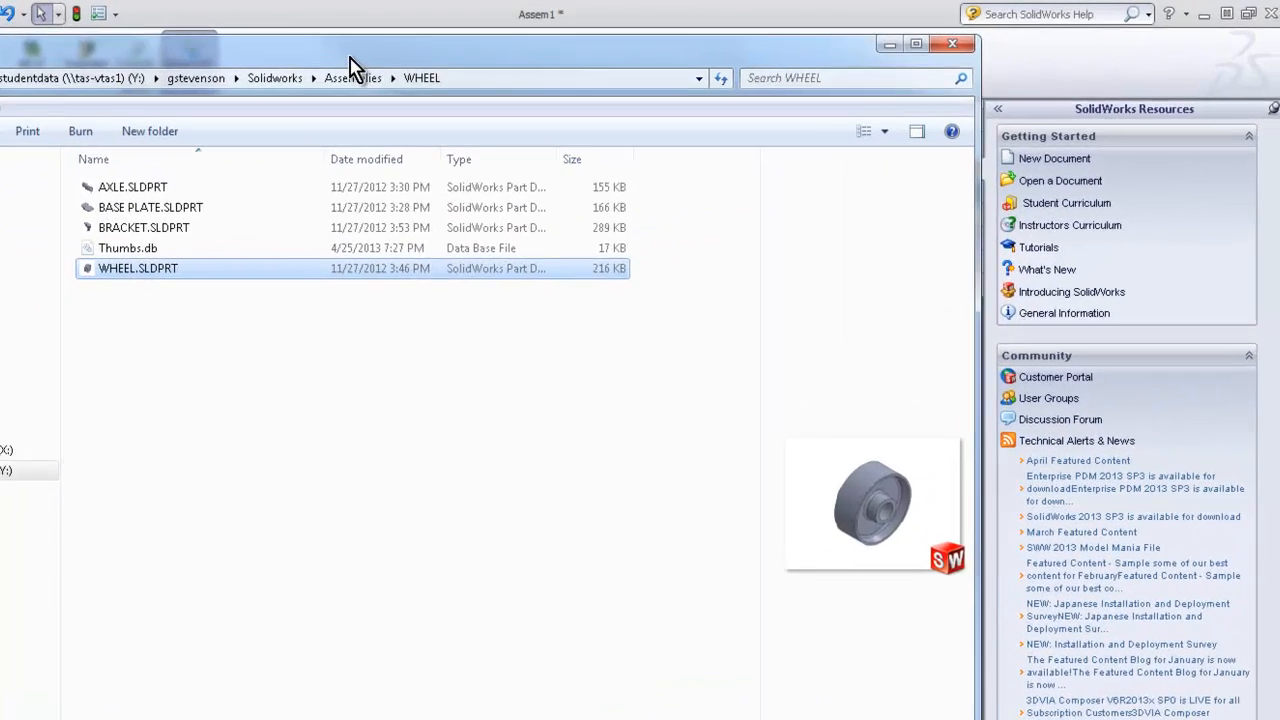
{"action": "left_click_drag", "start_coordinate": [350, 58], "coordinate": [1279, 34]}
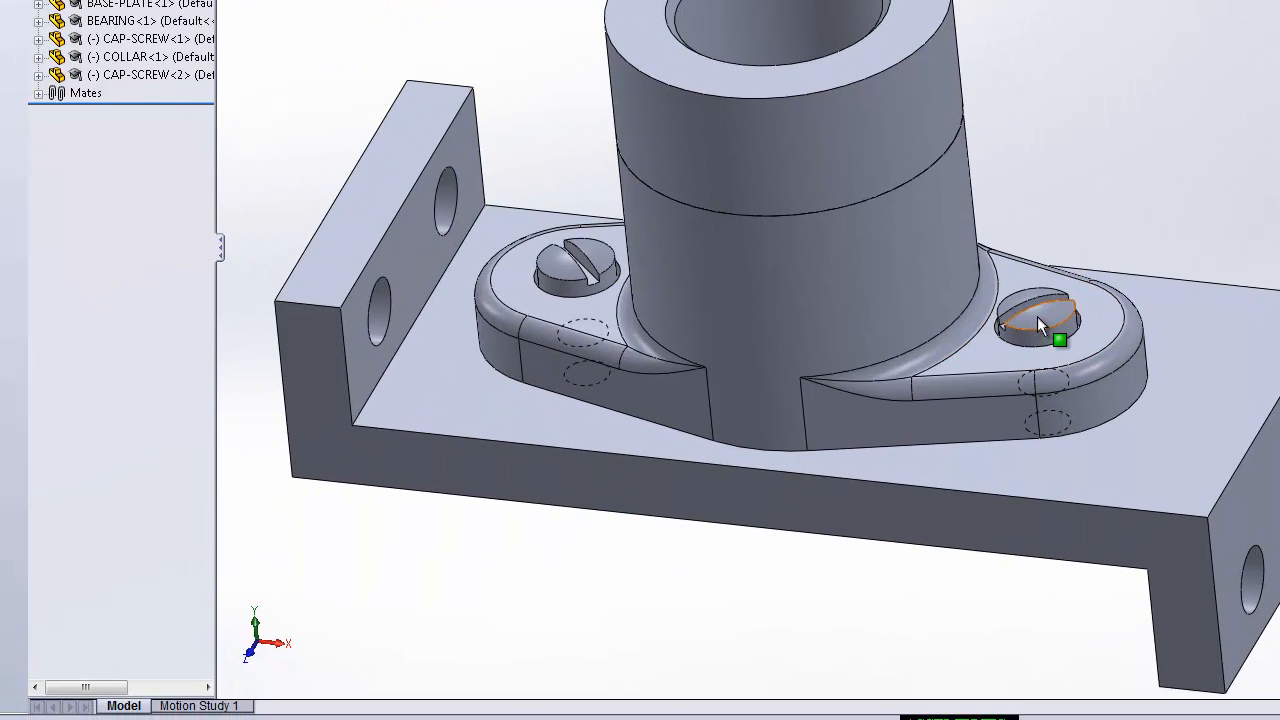
{"action": "left_click", "coordinate": [1037, 320]}
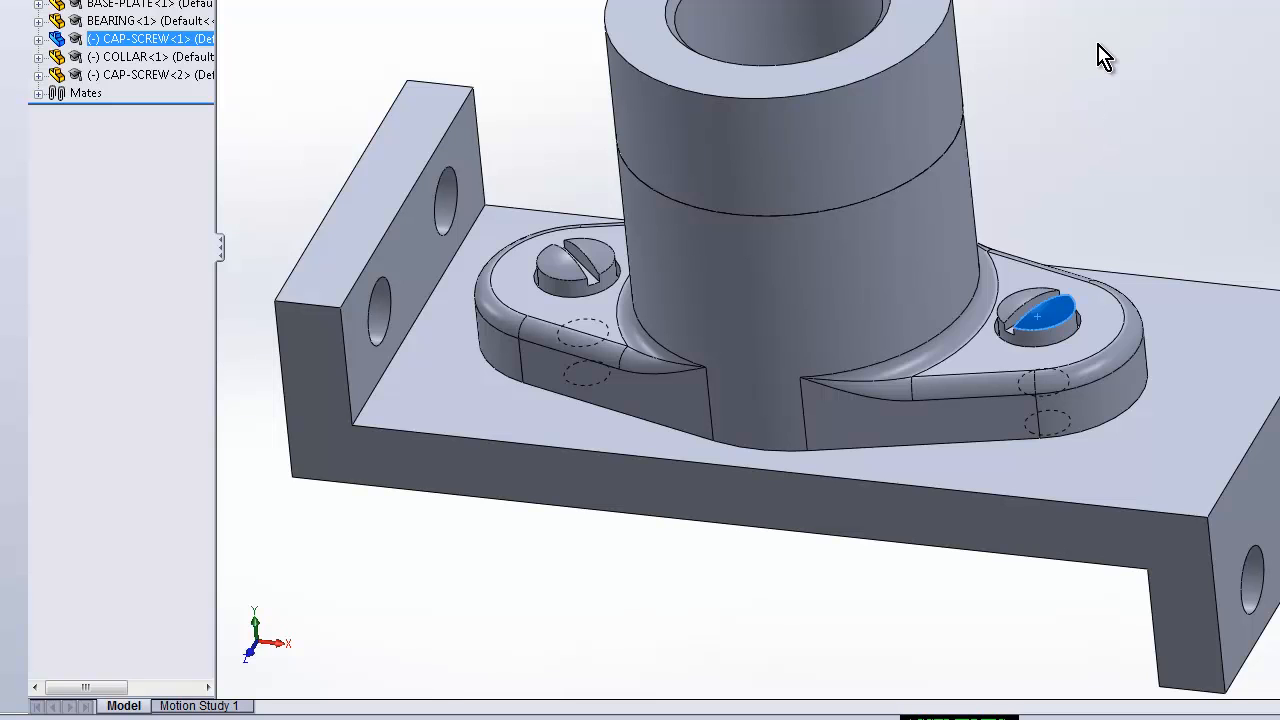
{"action": "key", "text": "Escape"}
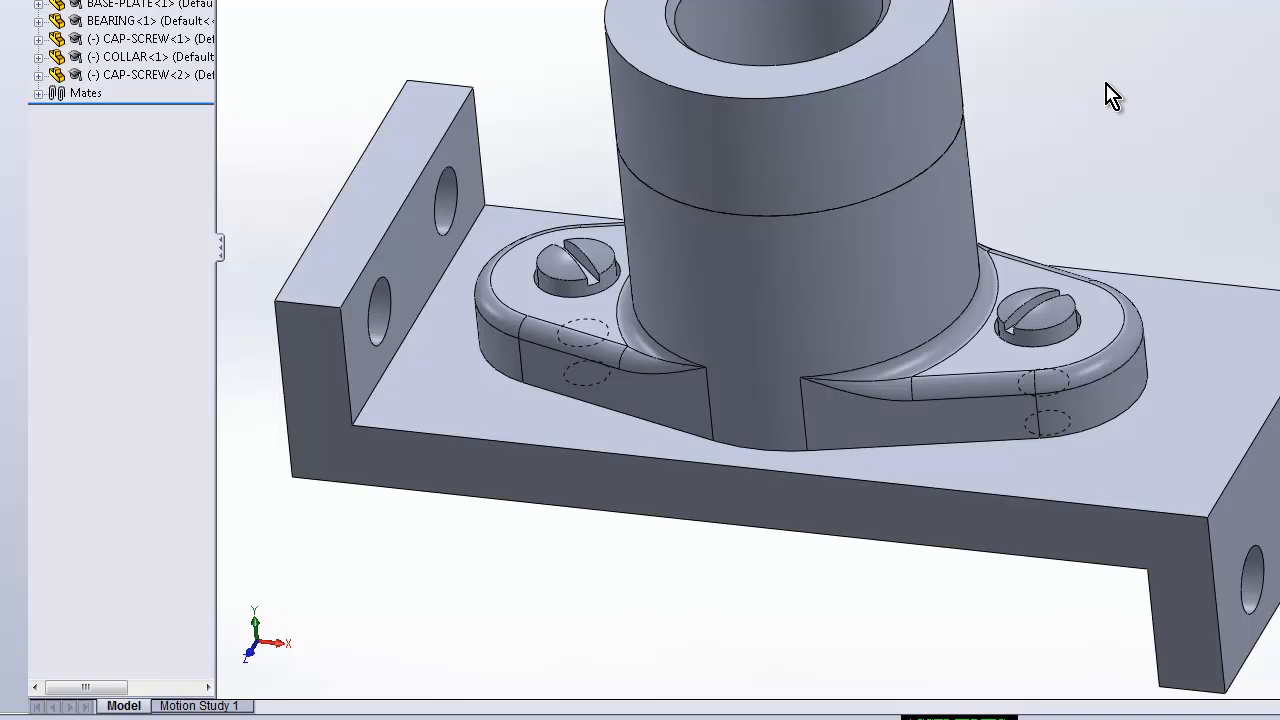
Step: Delete the Coincident6 mate between bearing and collar, and lift the collar clear of the bearing to expose its underside
{"action": "left_click", "coordinate": [38, 95]}
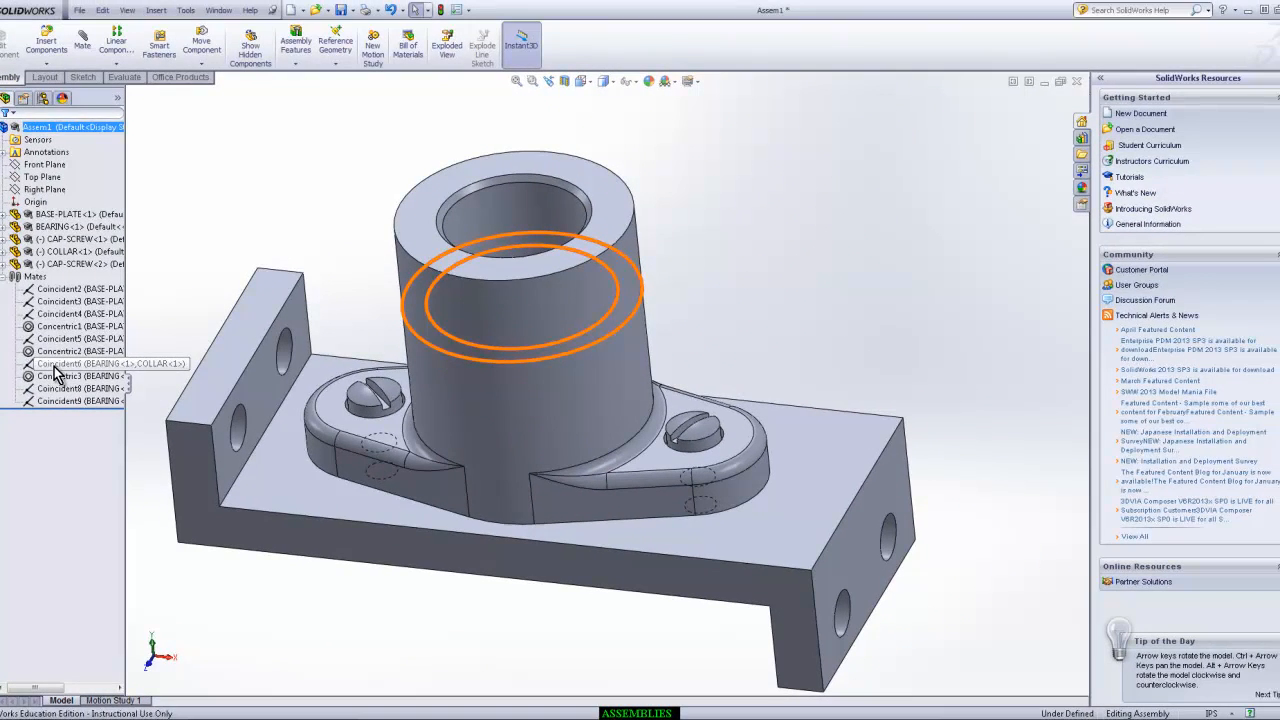
{"action": "left_click", "coordinate": [110, 226]}
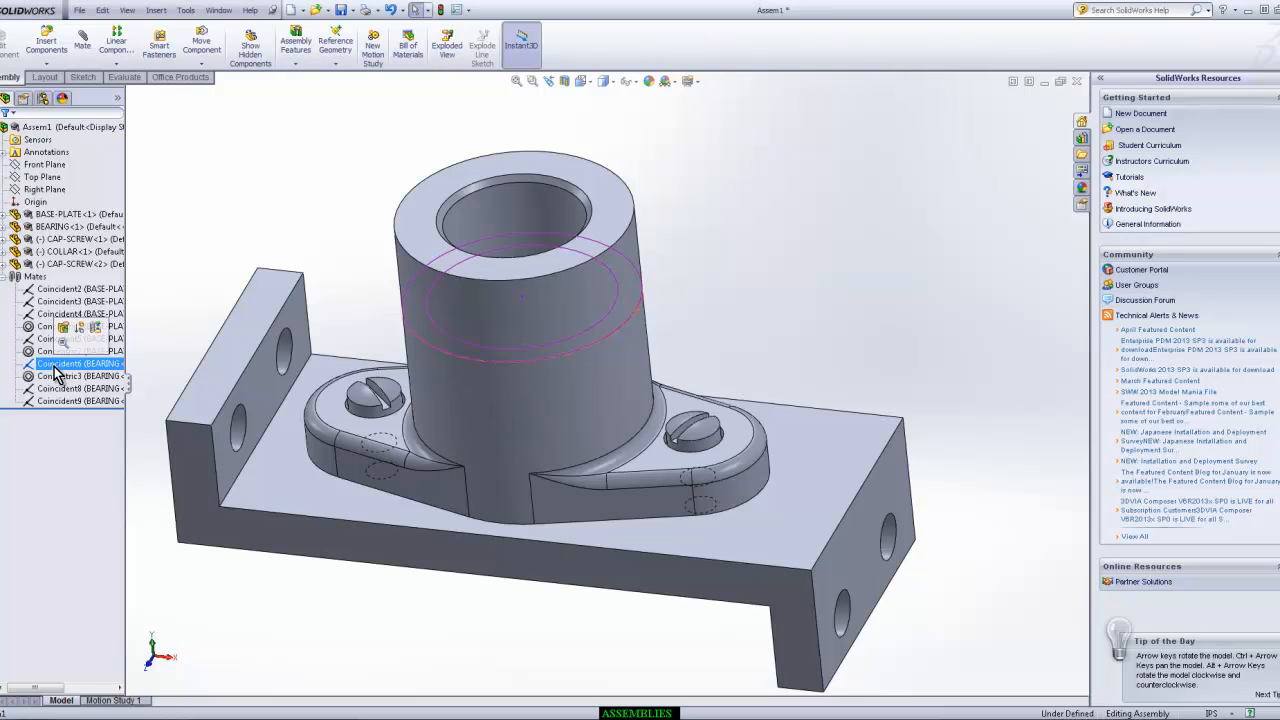
{"action": "right_click", "coordinate": [55, 370]}
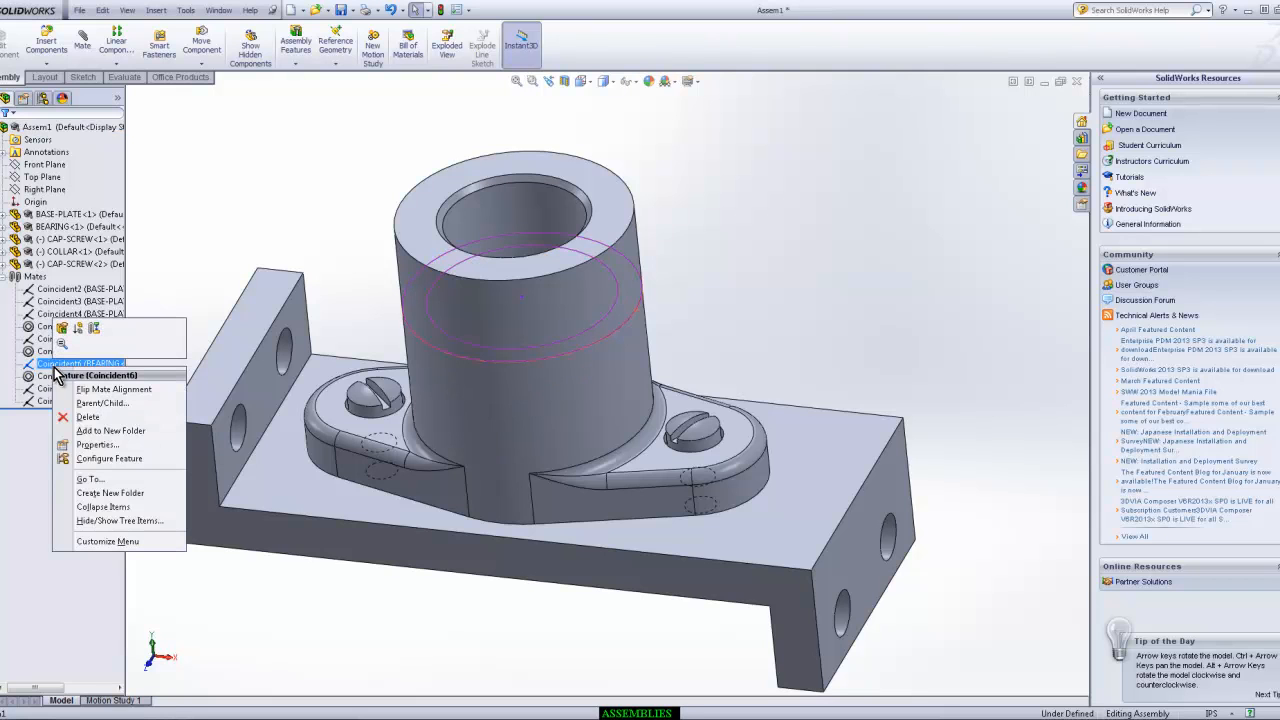
{"action": "left_click", "coordinate": [86, 417]}
{"action": "left_click", "coordinate": [601, 107]}
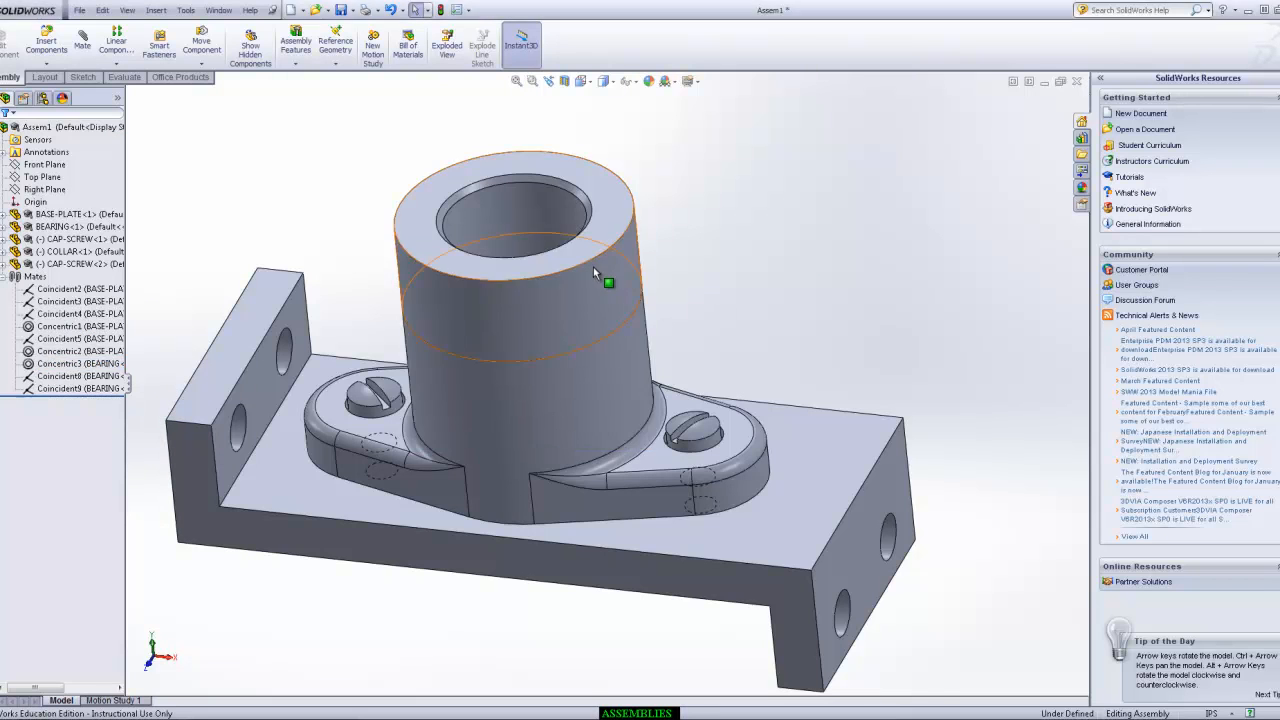
{"action": "left_click_drag", "start_coordinate": [583, 261], "coordinate": [570, 161]}
{"action": "middle_click_drag", "start_coordinate": [663, 210], "coordinate": [708, 158]}
{"action": "left_click", "coordinate": [699, 177]}
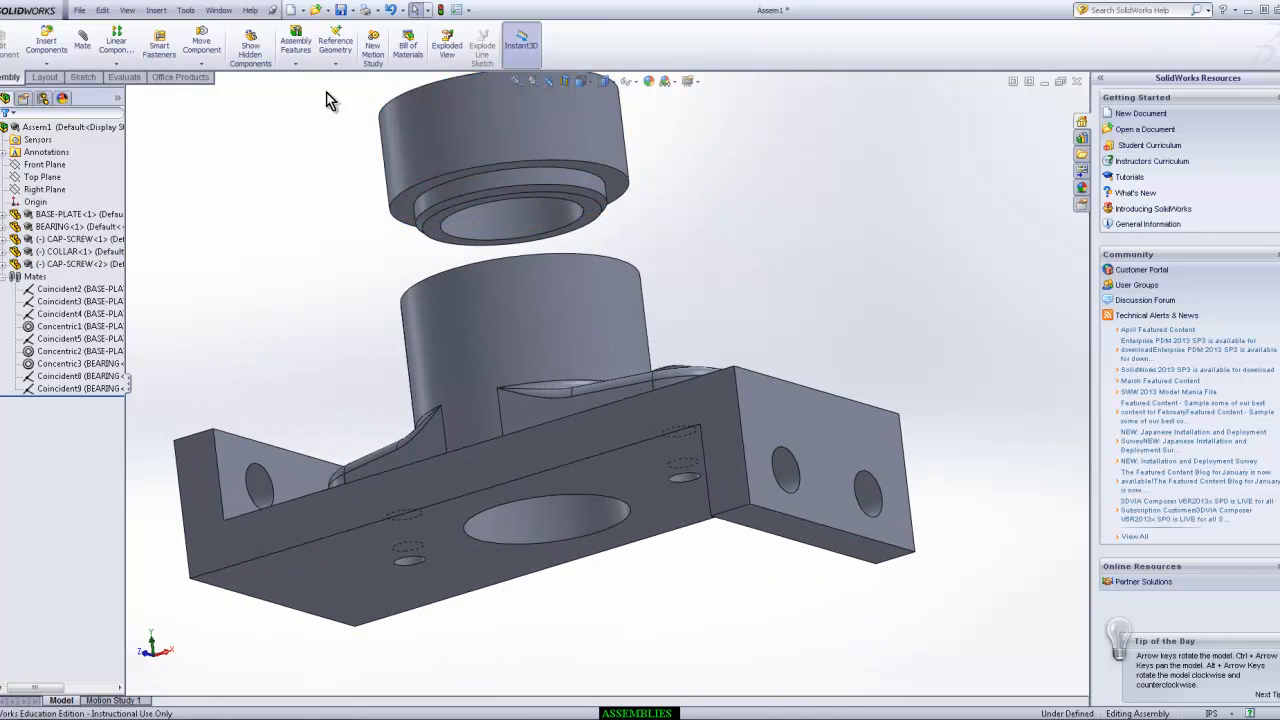
Step: Add a coincident mate between the collar's outer underside face and the bearing's recessed ledge face, and finish mating
{"action": "left_click", "coordinate": [84, 43]}
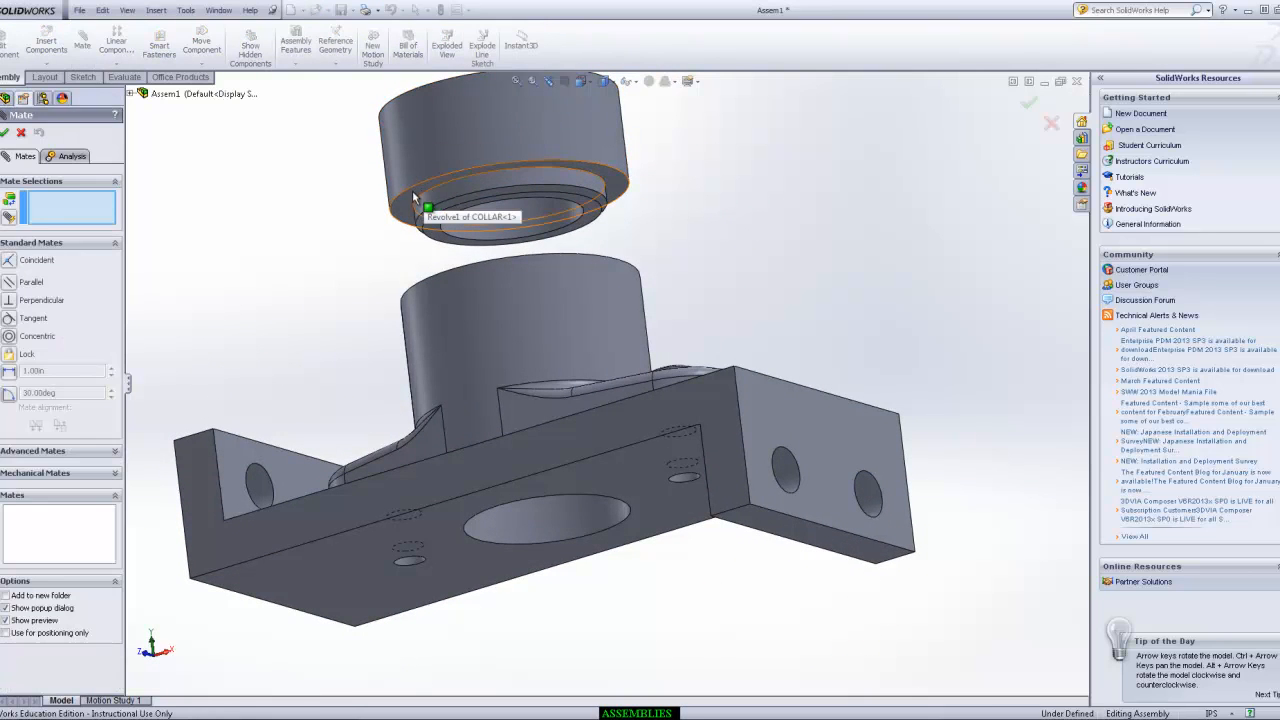
{"action": "left_click", "coordinate": [413, 191]}
{"action": "middle_click_drag", "start_coordinate": [630, 180], "coordinate": [692, 258]}
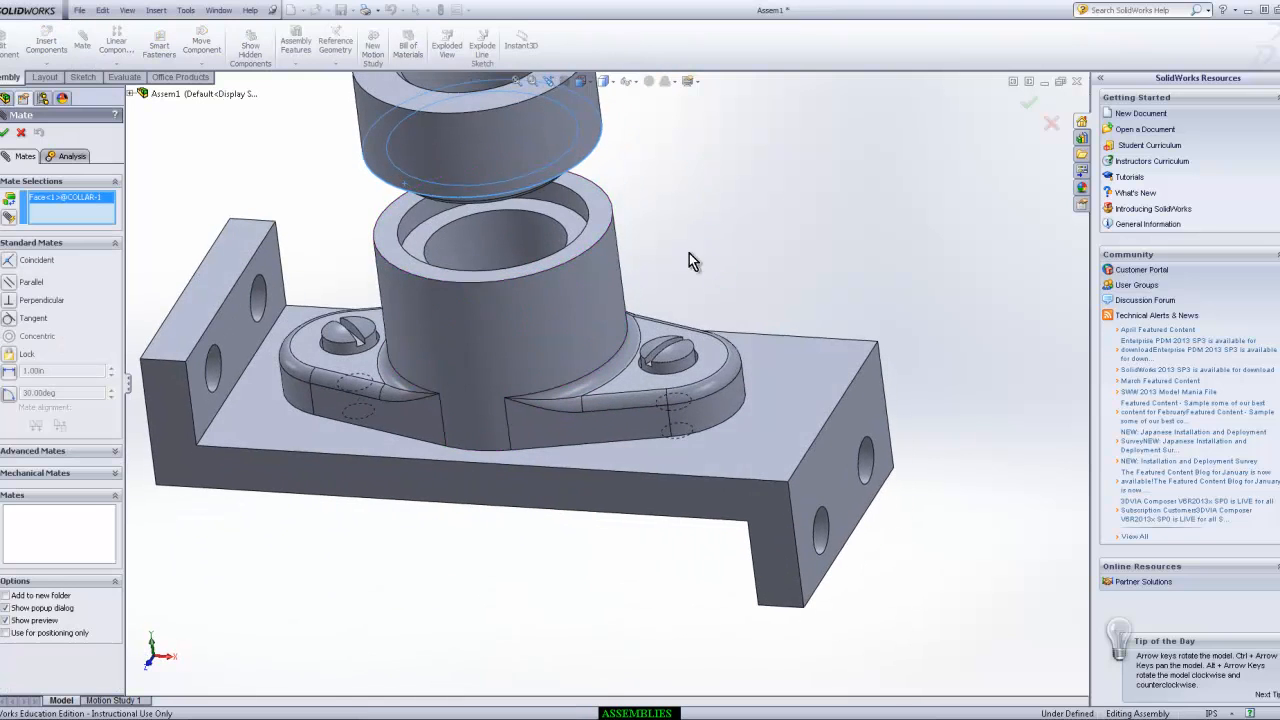
{"action": "left_click", "coordinate": [551, 207]}
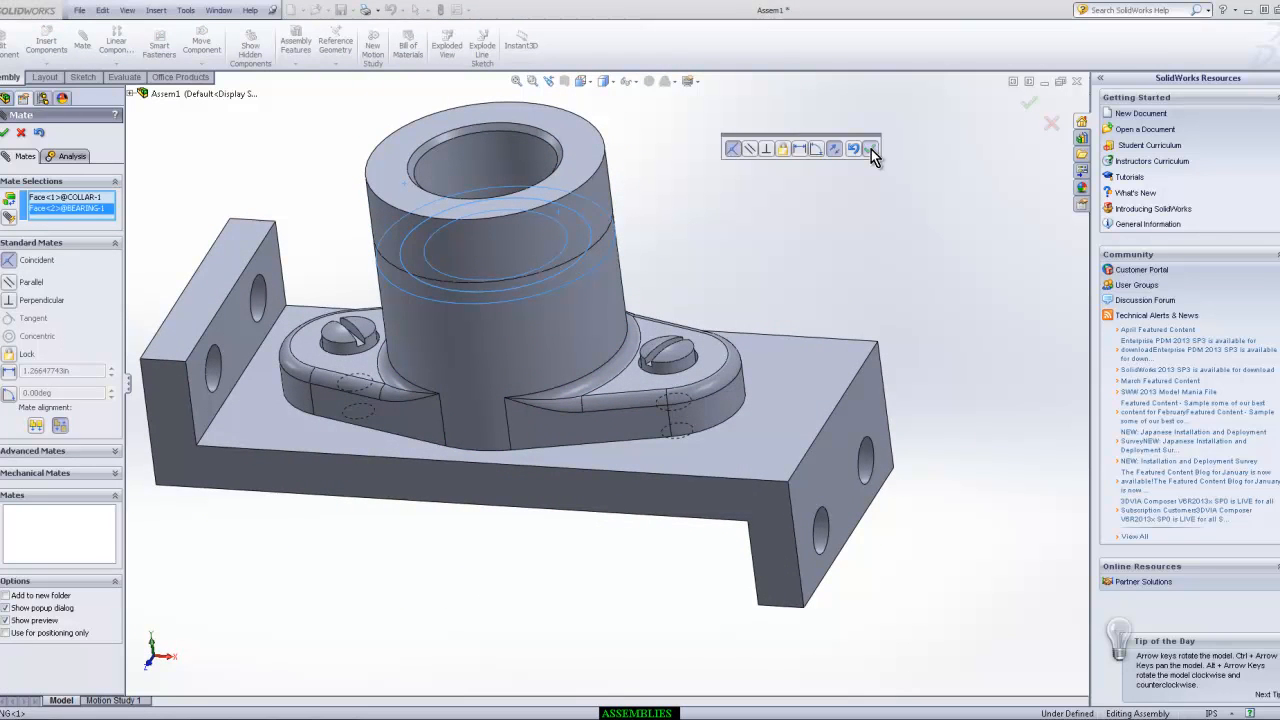
{"action": "left_click", "coordinate": [871, 149]}
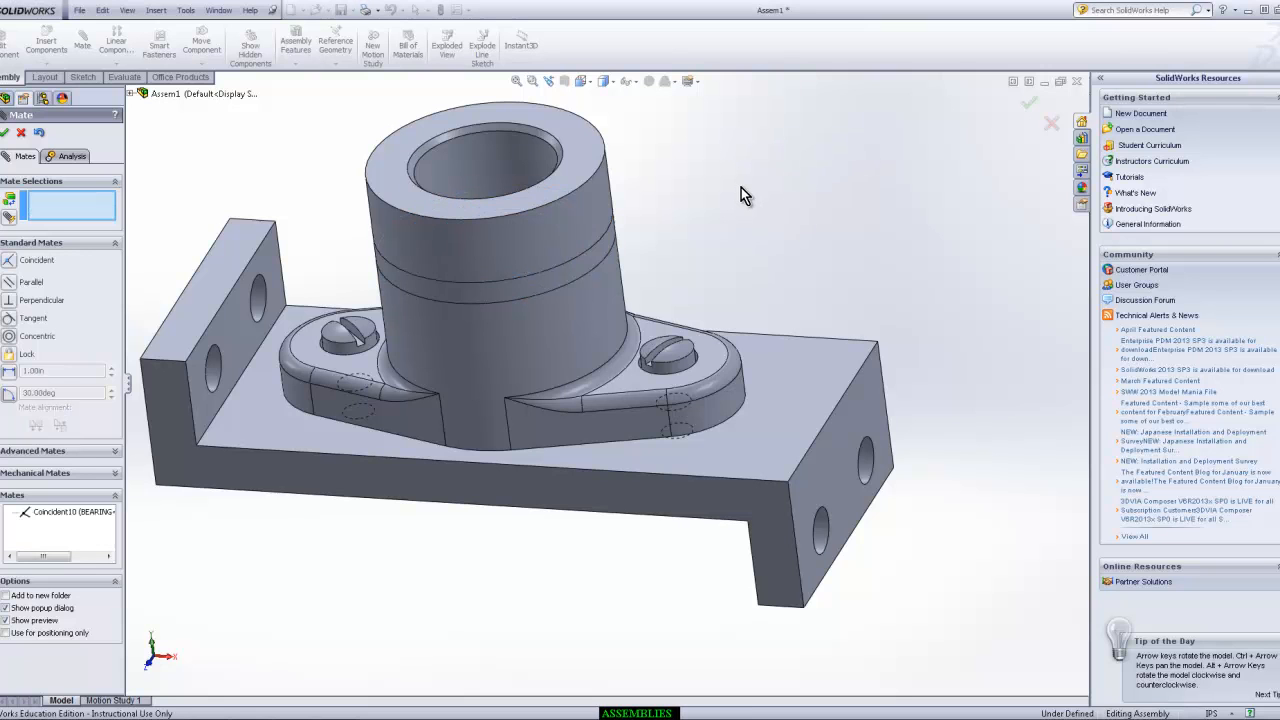
{"action": "left_click", "coordinate": [5, 132]}
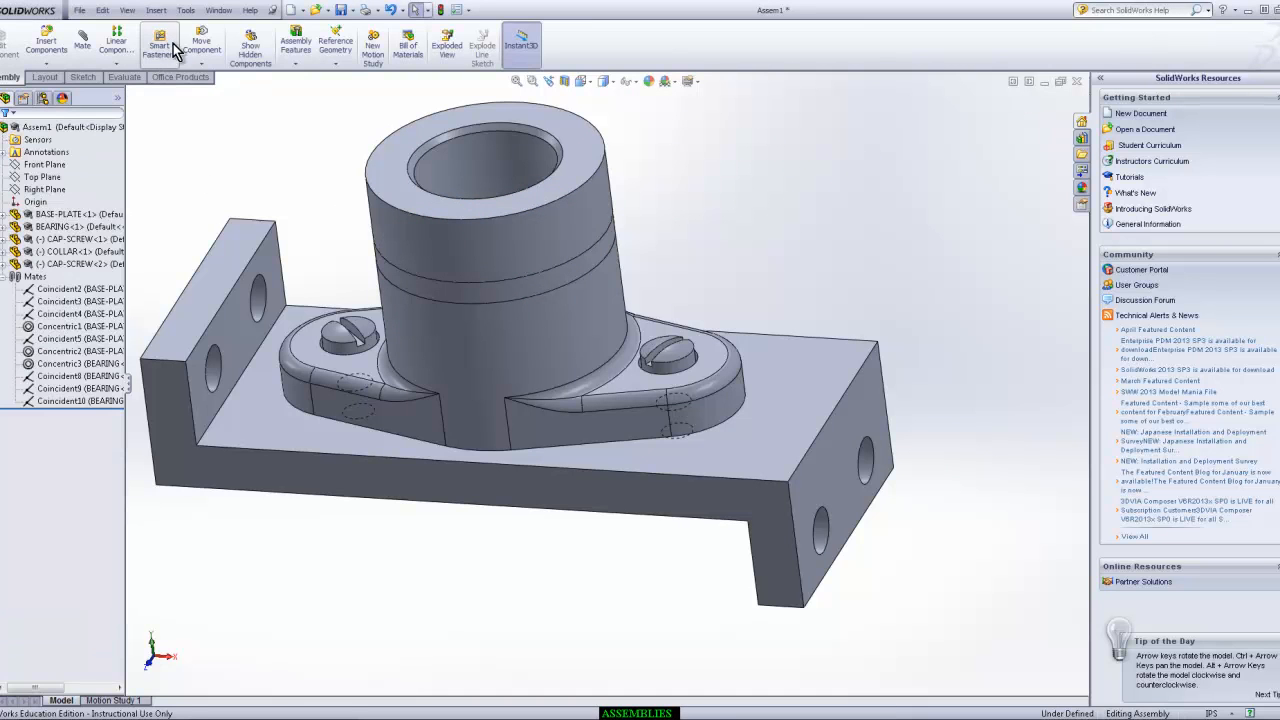
Step: Run Interference Detection on the whole assembly
{"action": "left_click", "coordinate": [187, 11]}
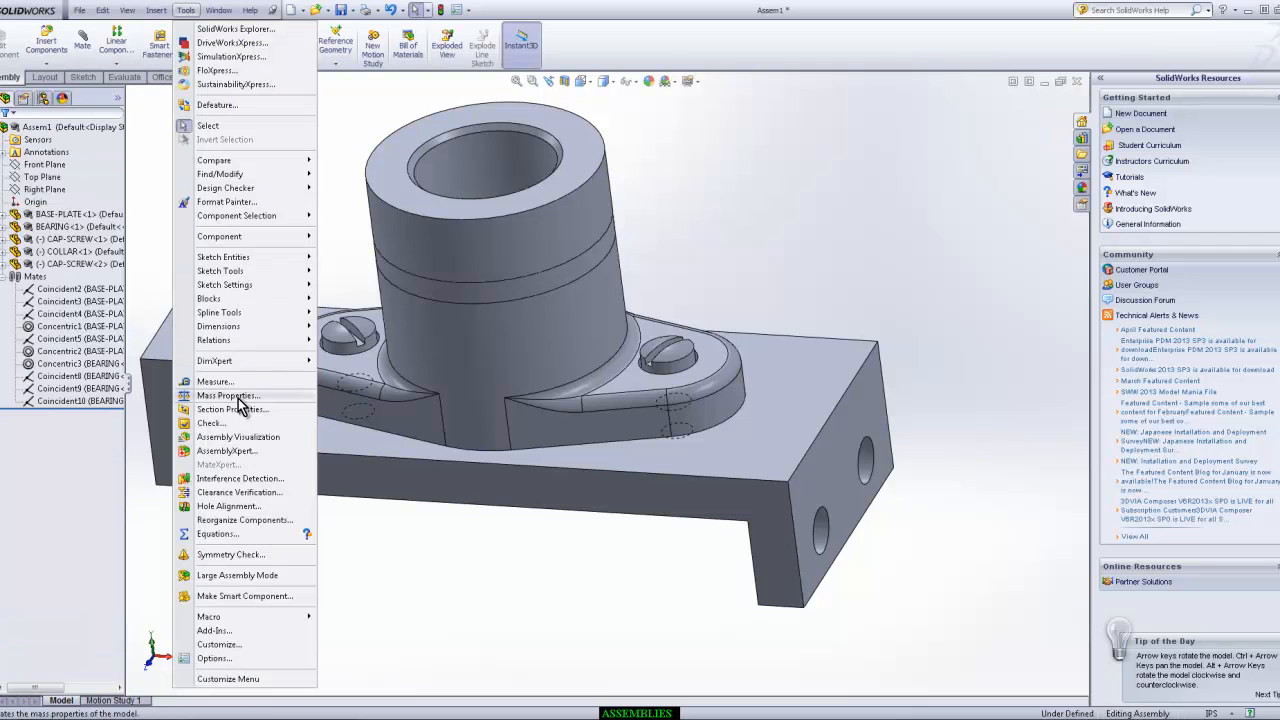
{"action": "left_click", "coordinate": [245, 479]}
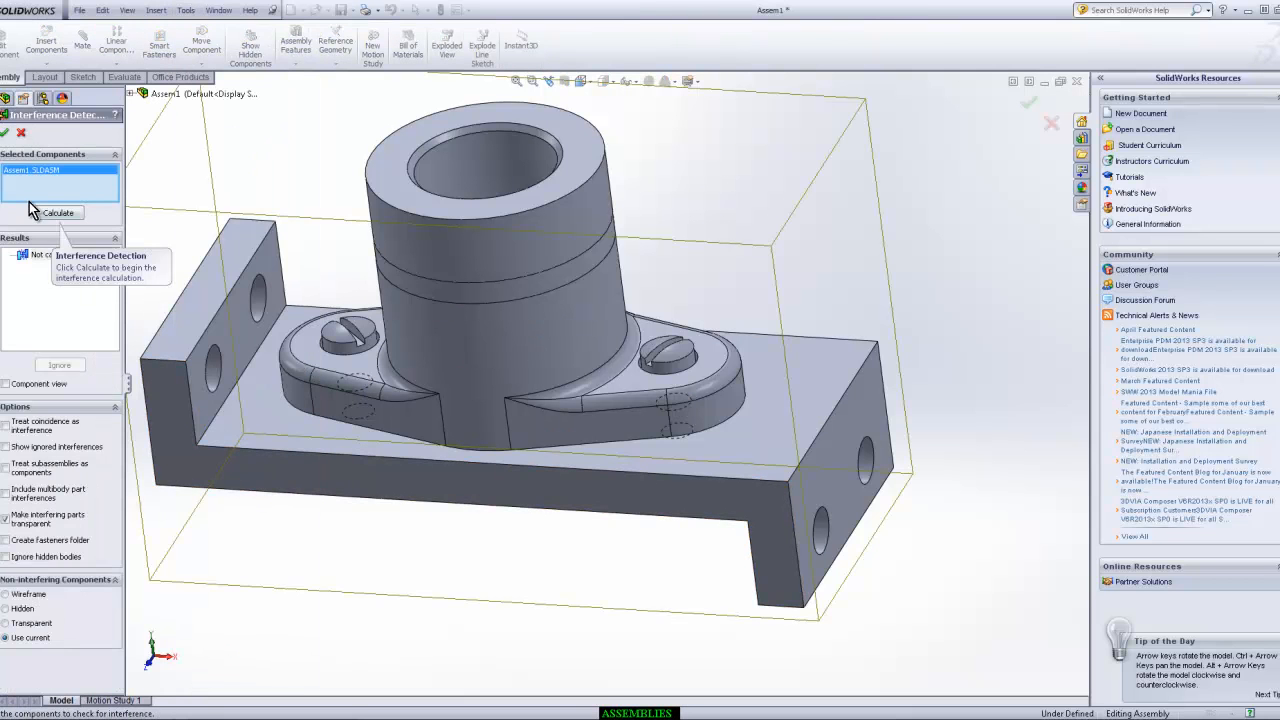
{"action": "left_click", "coordinate": [58, 212]}
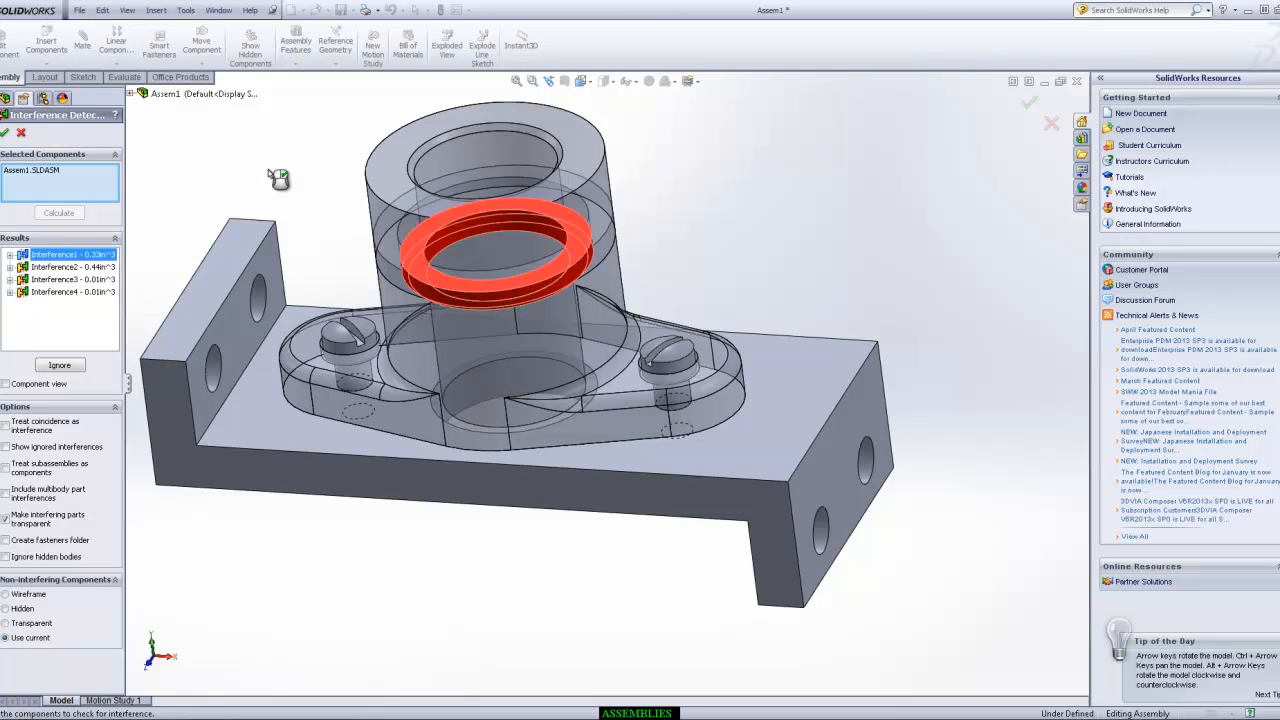
Step: Step through the remaining interference results and examine closely where the second cap screw overlaps the base plate
{"action": "left_click", "coordinate": [68, 267]}
{"action": "left_click", "coordinate": [63, 282]}
{"action": "left_click", "coordinate": [63, 292]}
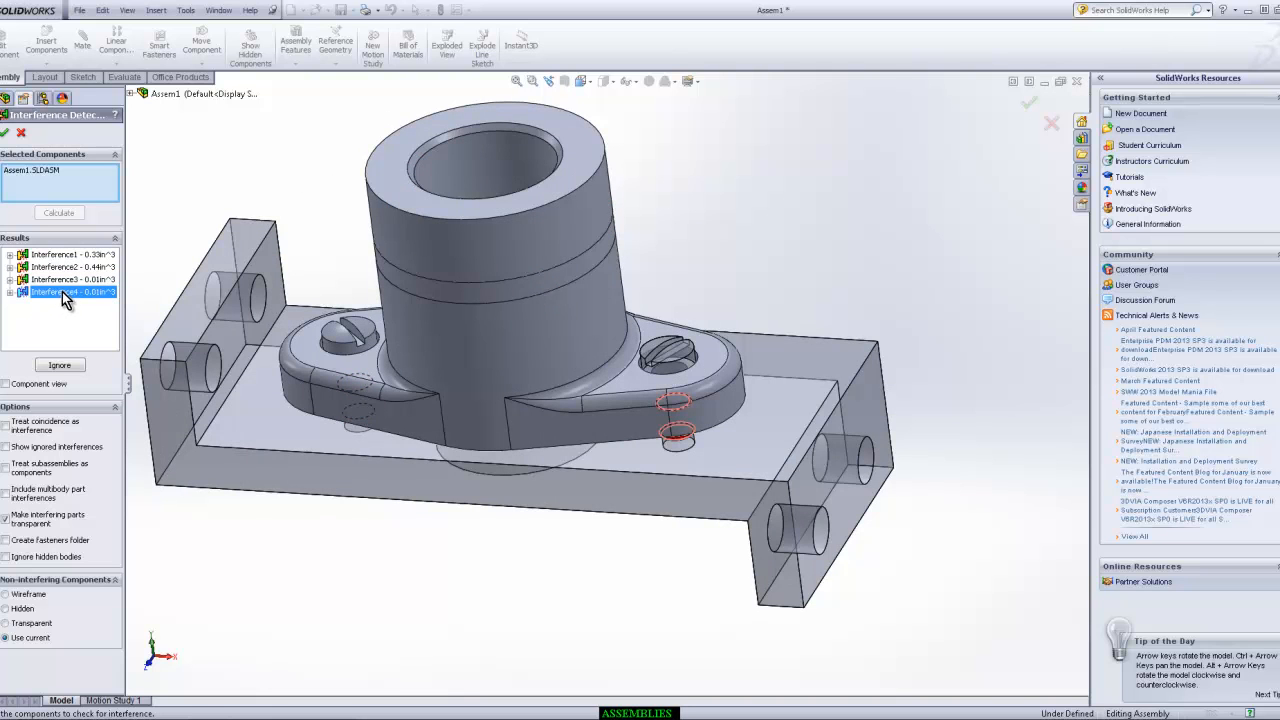
{"action": "left_click", "coordinate": [64, 282]}
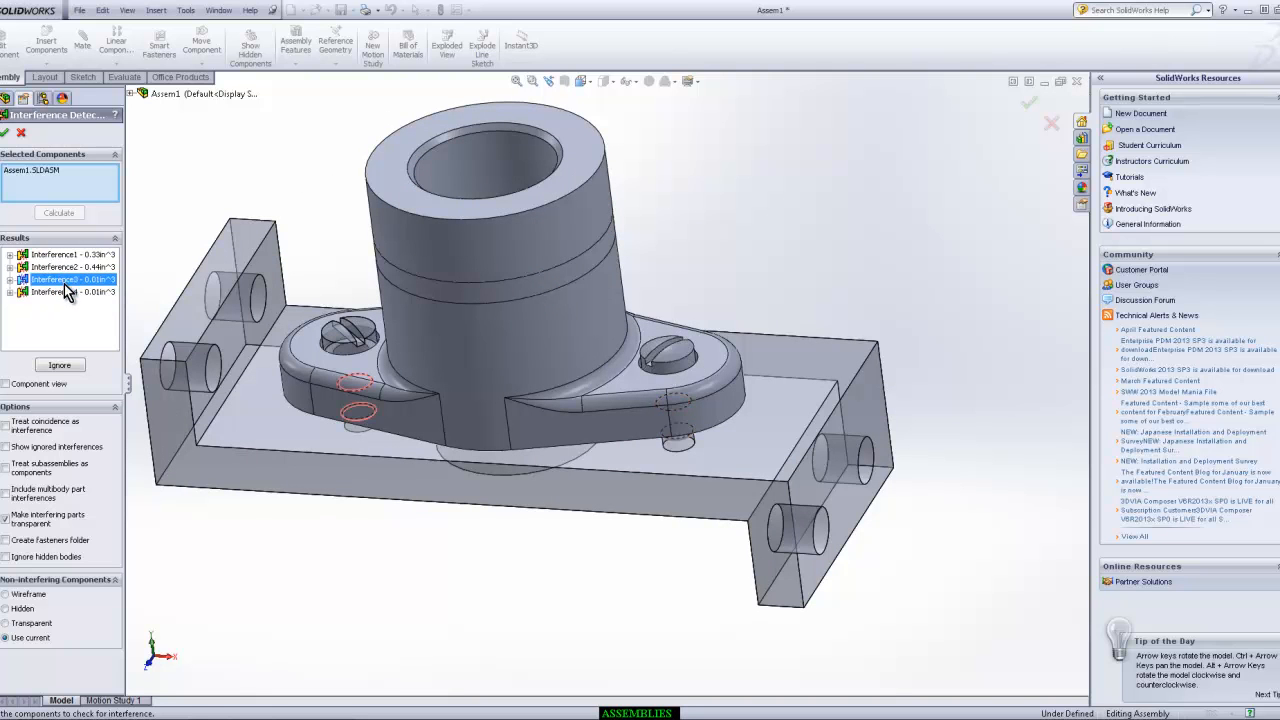
{"action": "middle_click_drag", "start_coordinate": [340, 455], "coordinate": [361, 437]}
{"action": "scroll", "coordinate": [314, 383], "scroll_direction": "down", "scroll_amount": 5}
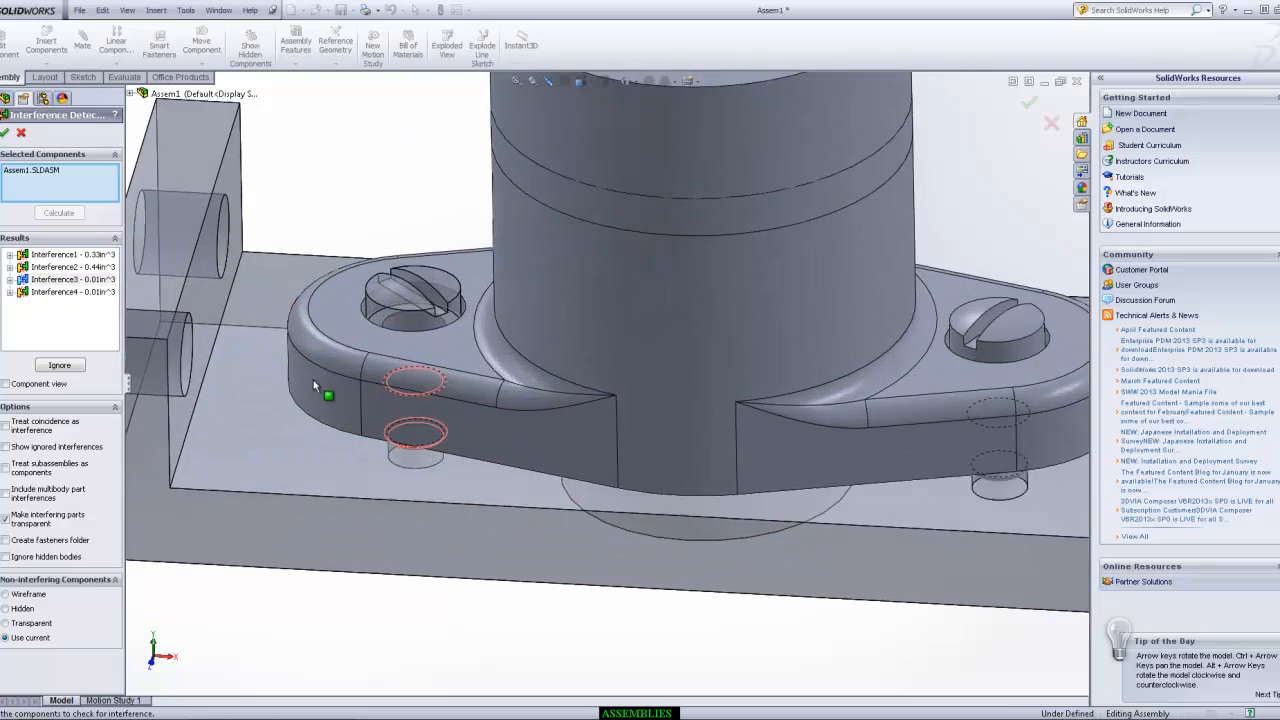
Step: Inspect the Interference3 overlap between the cap screw and the base plate from low side angles and in the wider assembly
{"action": "middle_click_drag", "start_coordinate": [320, 387], "coordinate": [364, 400]}
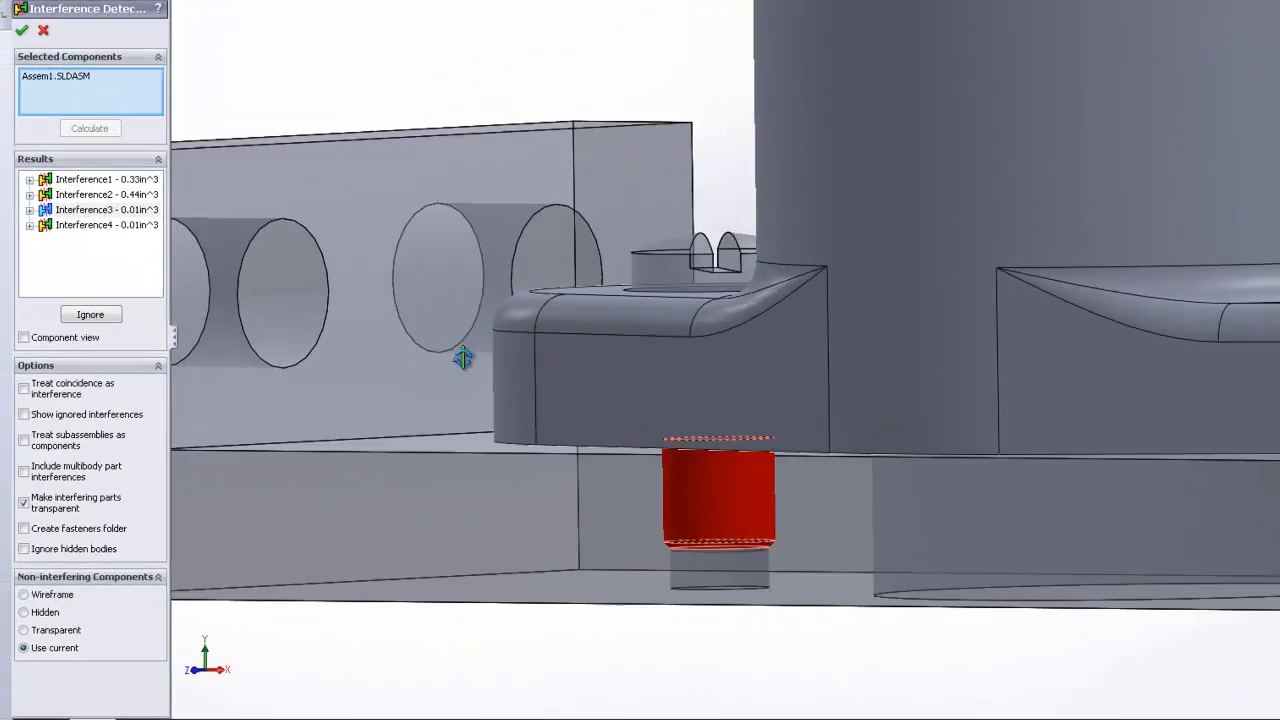
{"action": "middle_click_drag", "start_coordinate": [462, 358], "coordinate": [520, 371]}
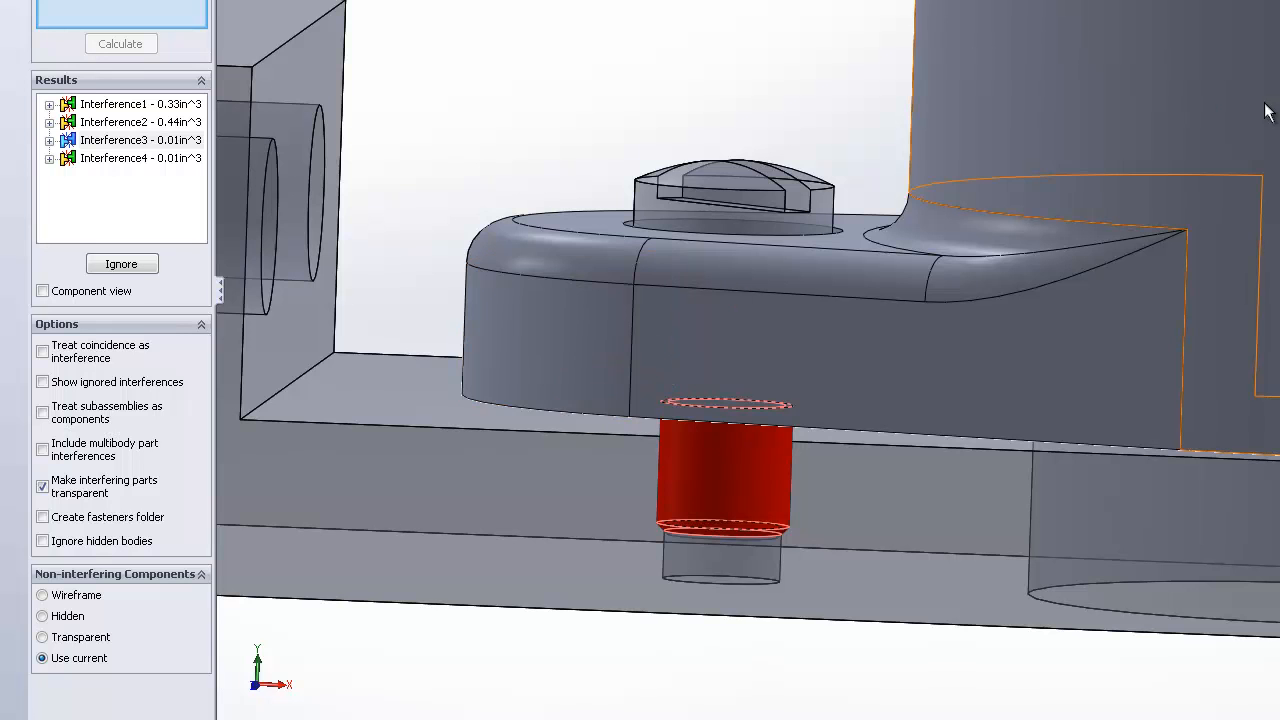
{"action": "middle_click_drag", "start_coordinate": [1132, 96], "coordinate": [1083, 152]}
{"action": "scroll", "coordinate": [1206, 131], "scroll_direction": "up", "scroll_amount": 3}
{"action": "scroll", "coordinate": [1264, 129], "scroll_direction": "up", "scroll_amount": 2}
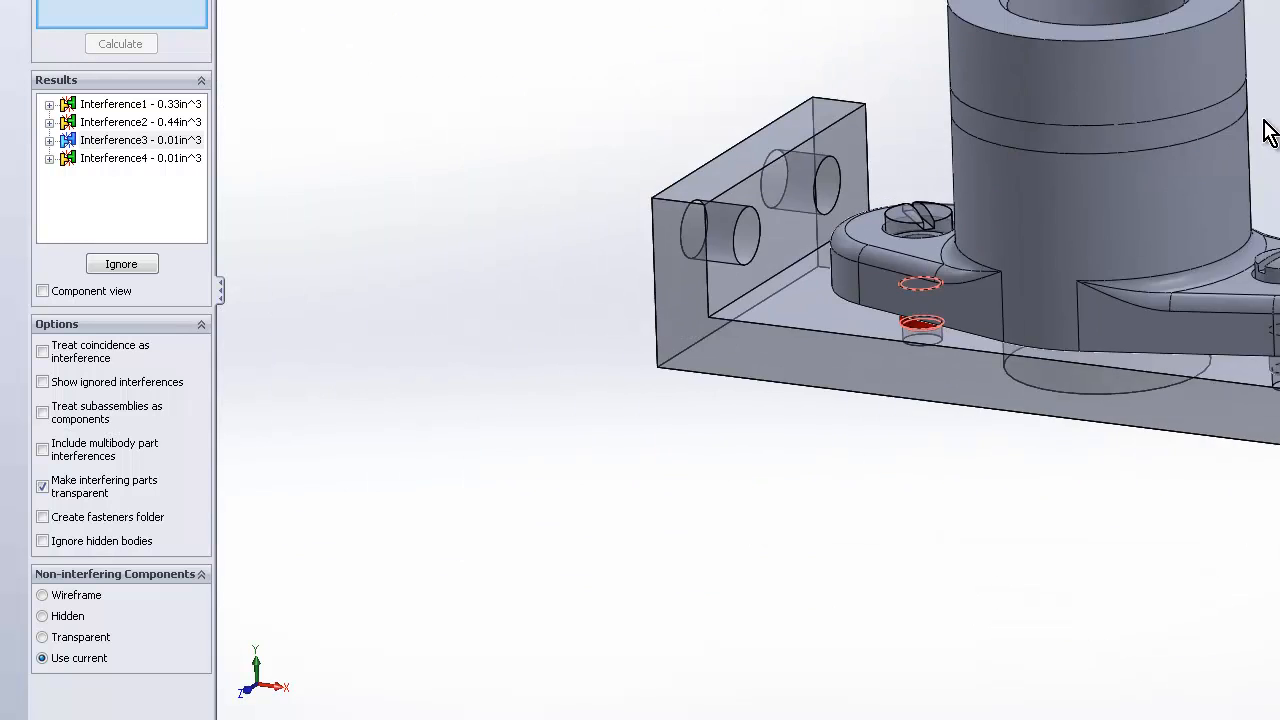
{"action": "scroll", "coordinate": [1262, 135], "scroll_direction": "down", "scroll_amount": 5}
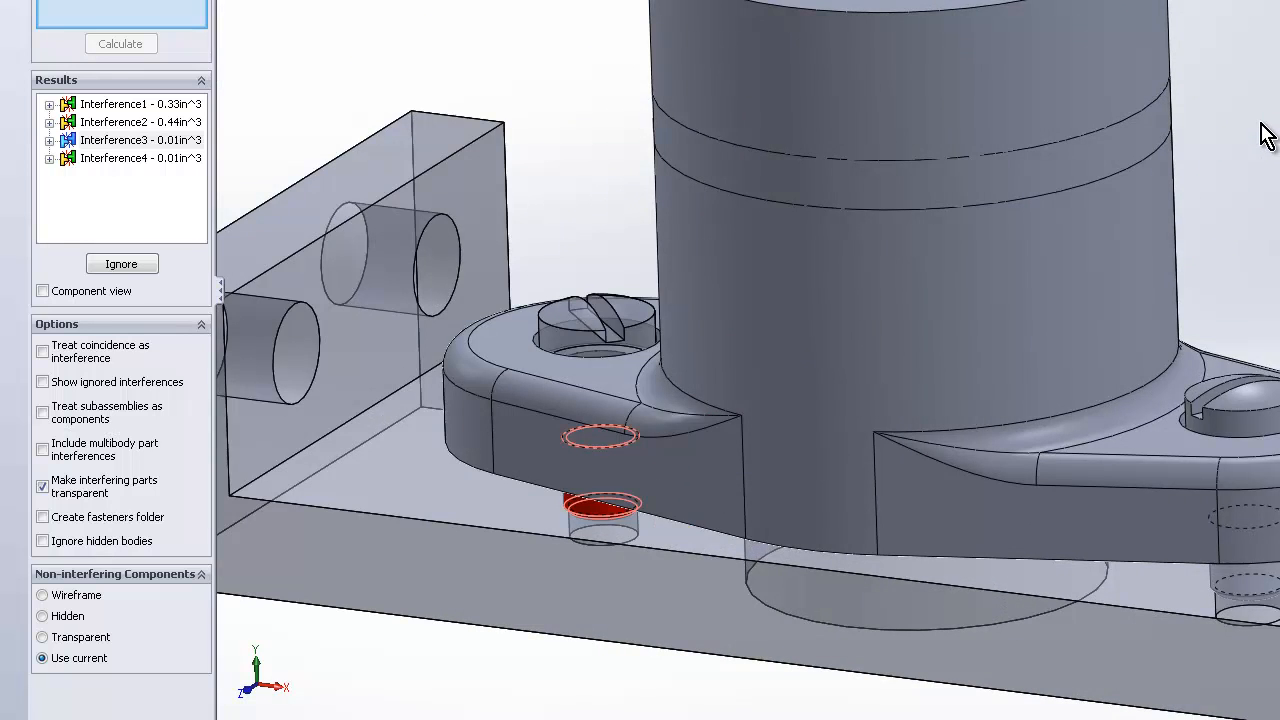
Step: Review Interference1 and Interference2, expanding Interference2 to list its components and highlighting the bearing in the model
{"action": "left_click", "coordinate": [160, 106]}
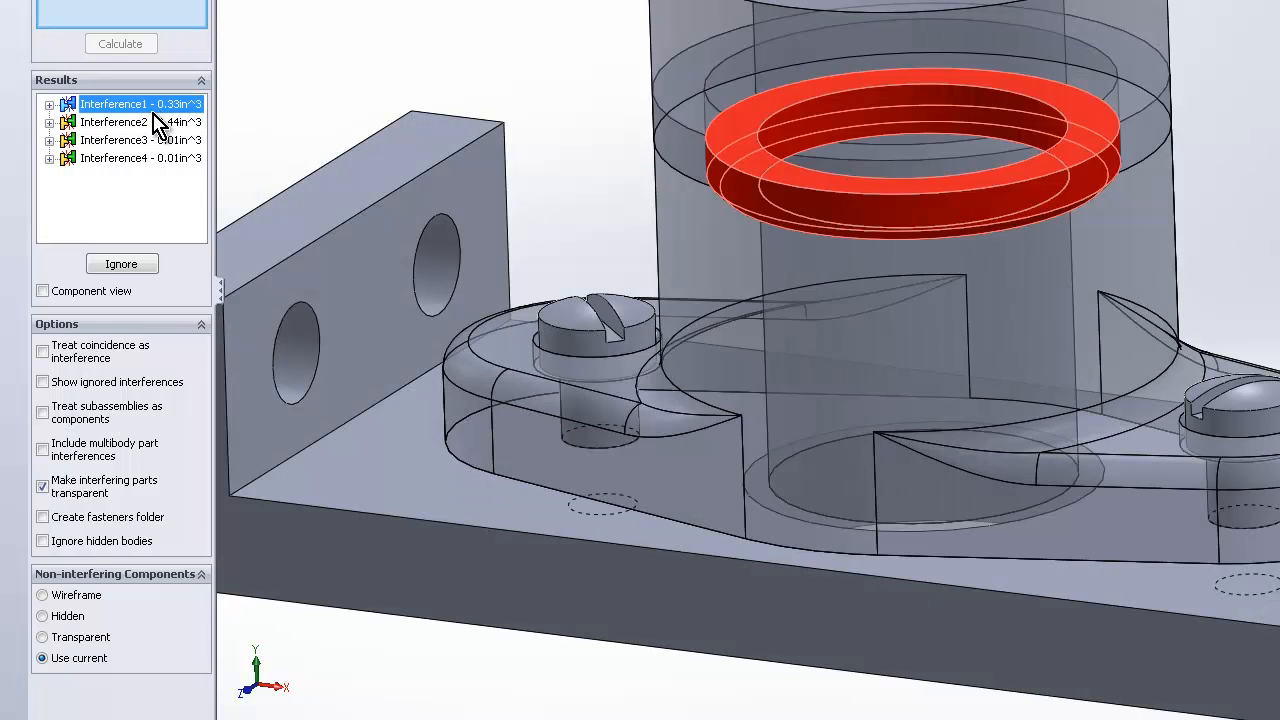
{"action": "left_click", "coordinate": [152, 125]}
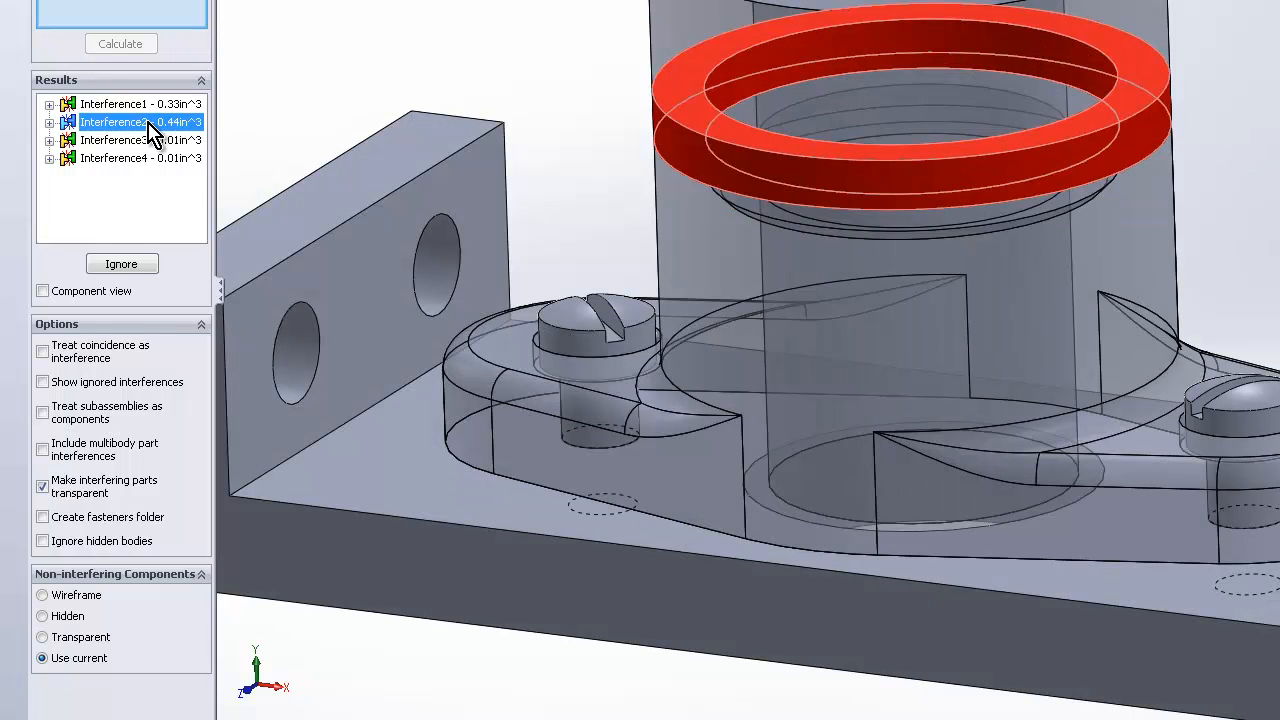
{"action": "left_click", "coordinate": [49, 122]}
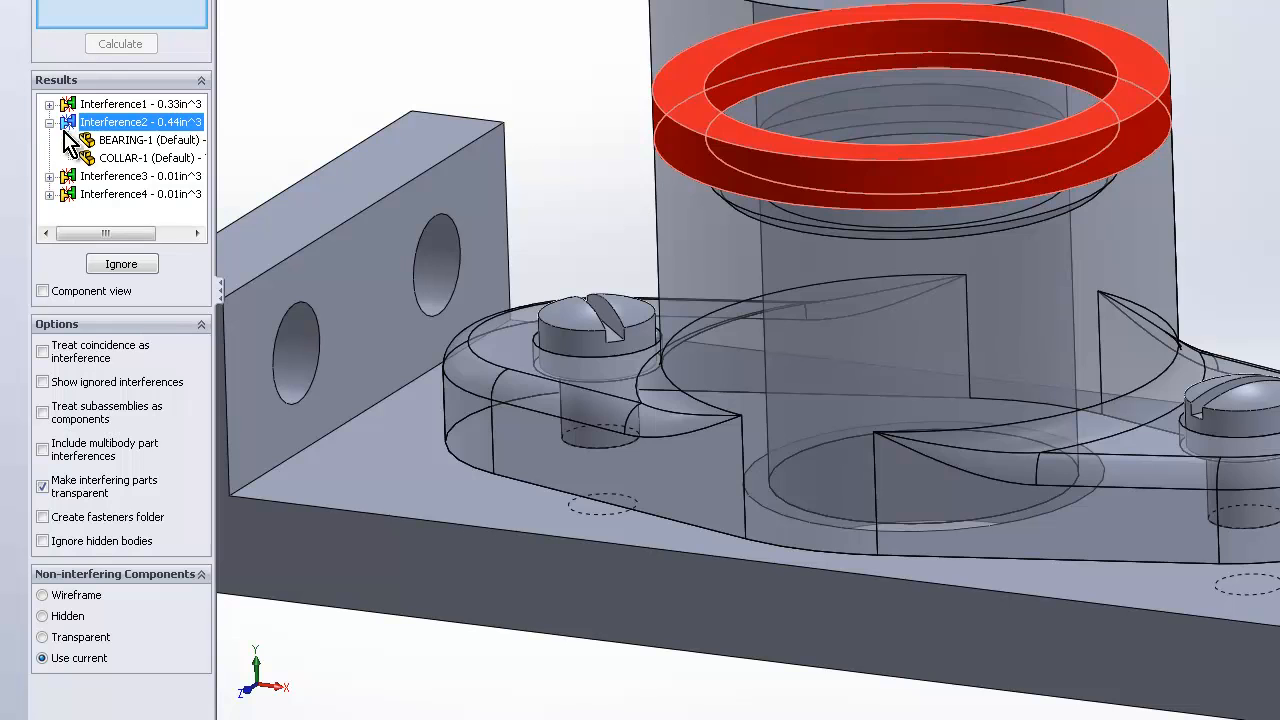
{"action": "left_click", "coordinate": [127, 141]}
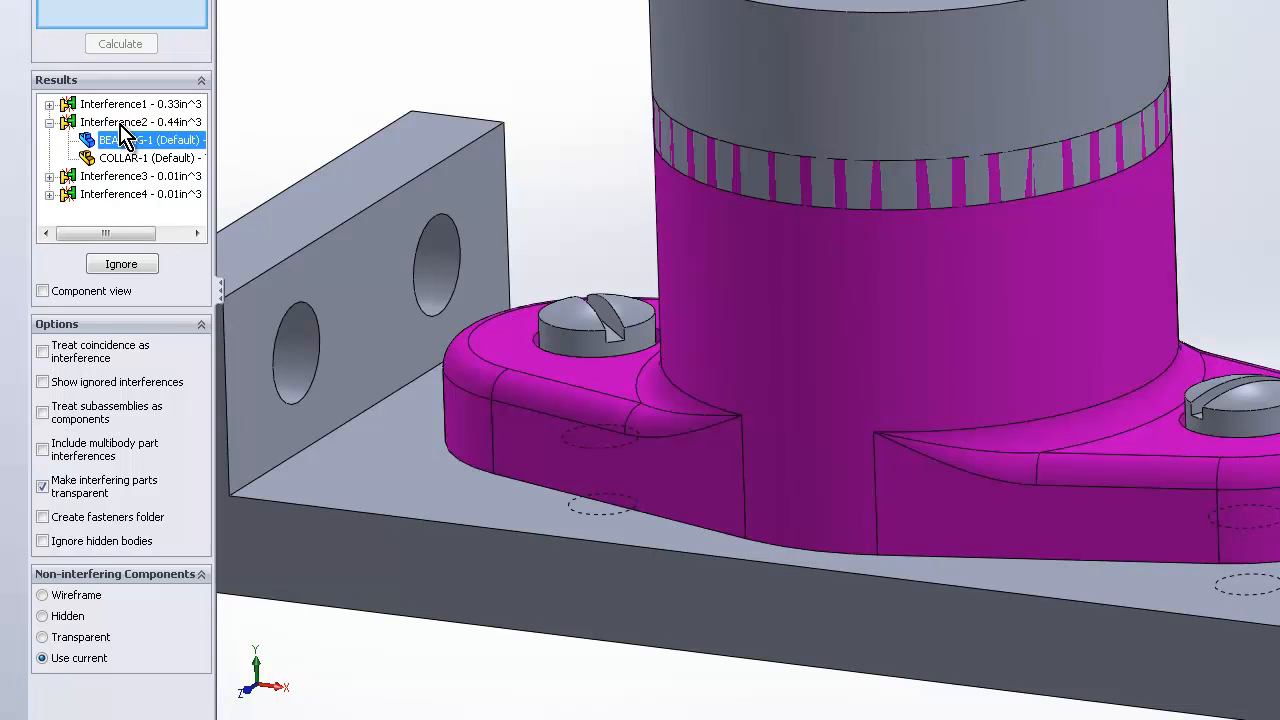
{"action": "left_click", "coordinate": [120, 125]}
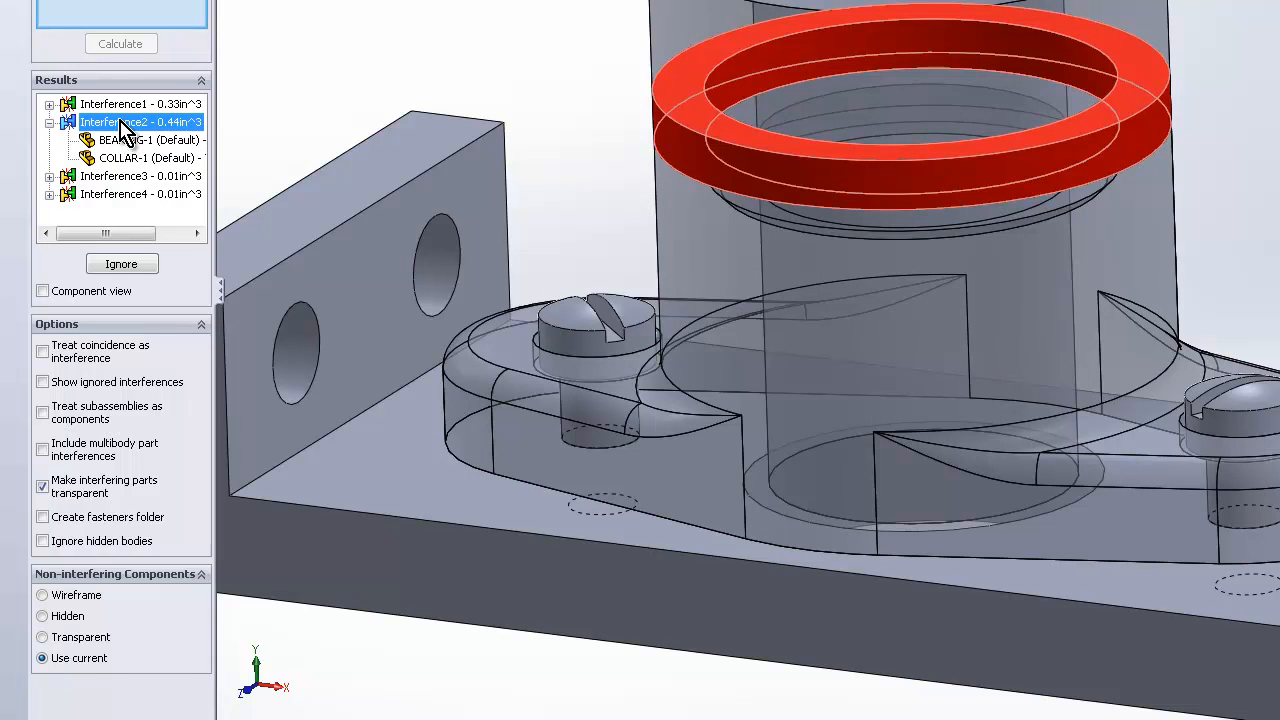